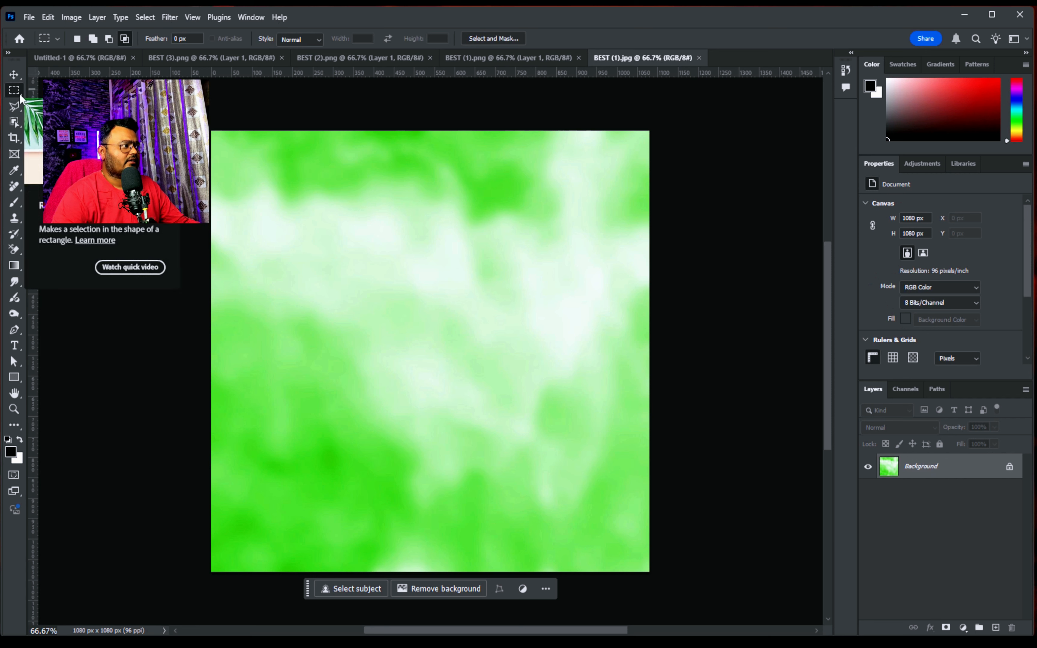
# Copy the entire green cloudy background image into the blank 1080 × 1080 px document
pyautogui.moveTo(211, 130); pyautogui.dragTo(691, 588)
pyautogui.hotkey('ctrl', 'Tab')
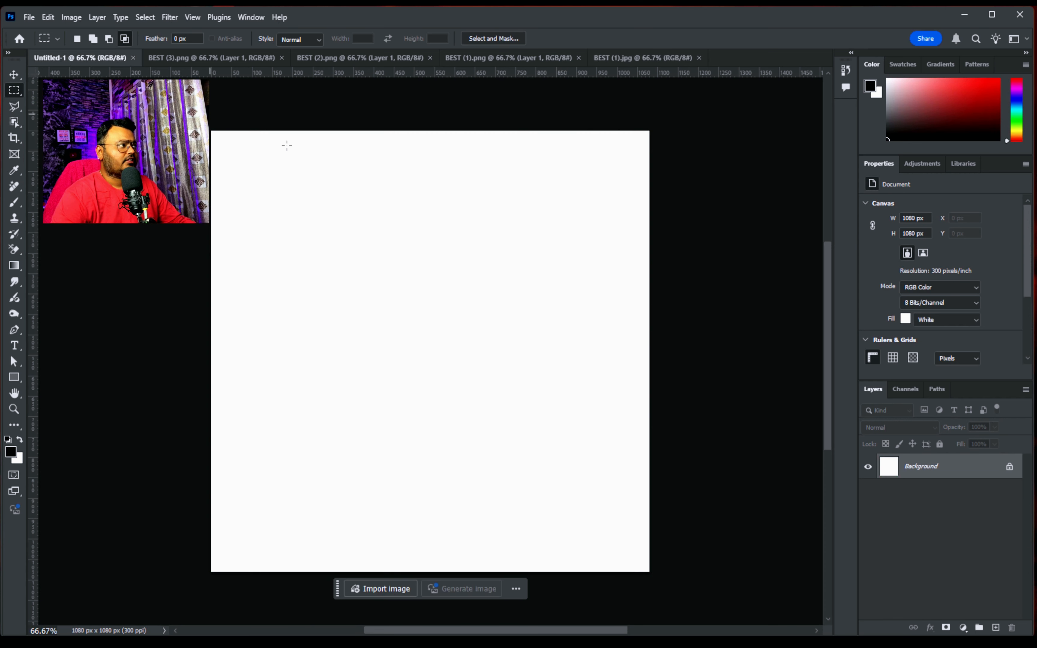
pyautogui.hotkey('ctrl', 'v')
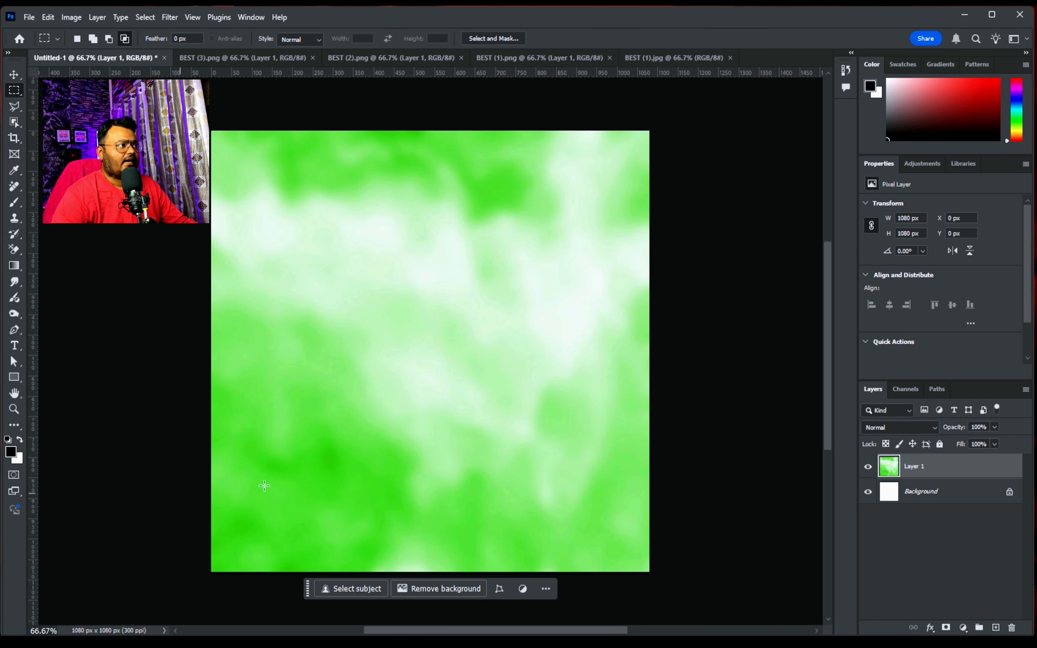
pyautogui.click(14, 76)
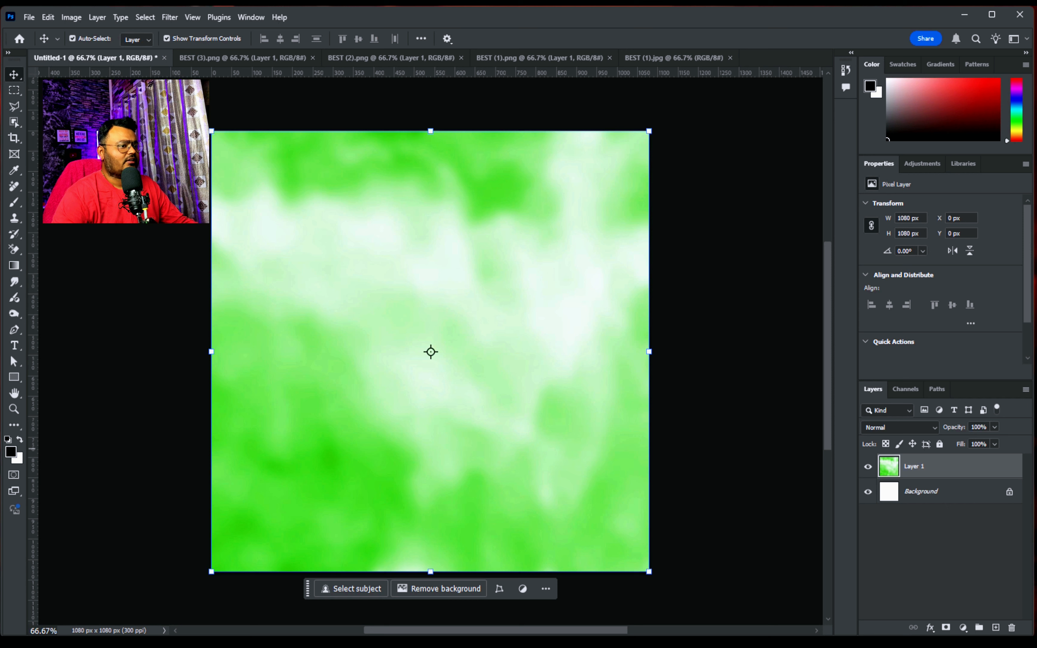
# On a new layer, fill a rectangle about 302 × 801 px hanging from the canvas's upper edge with light green bfe5b2 sampled from the background
pyautogui.click(995, 627)
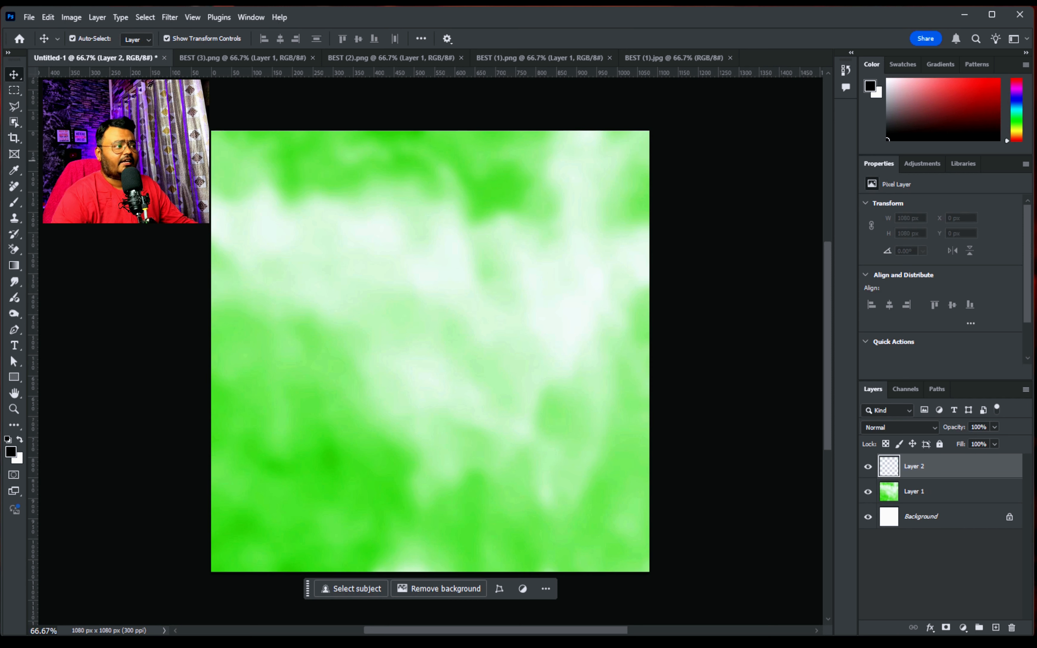
pyautogui.click(14, 90)
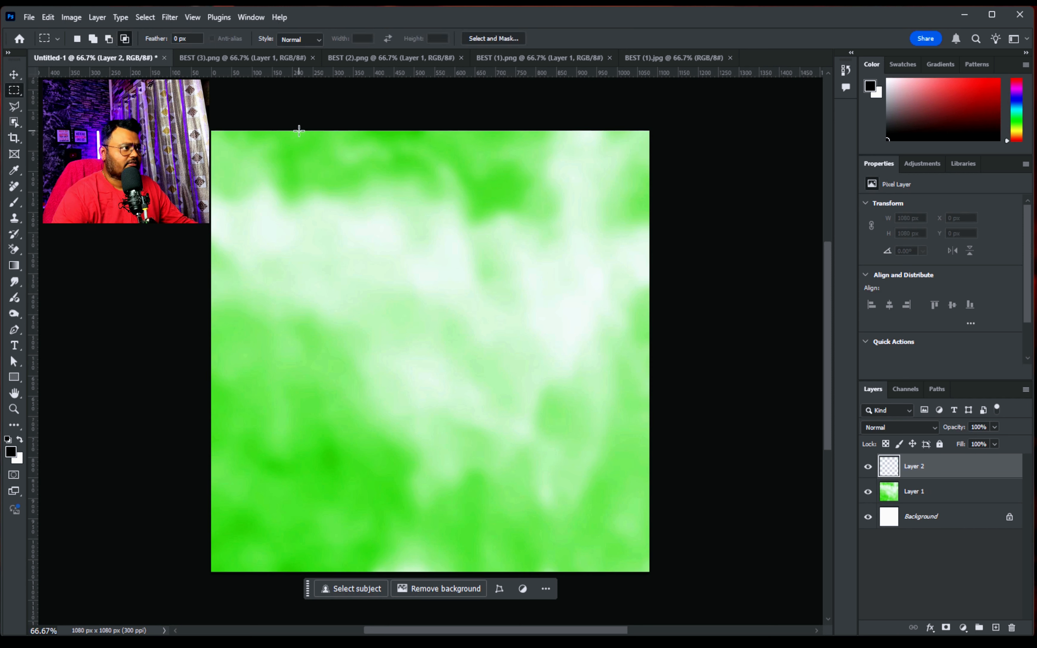
pyautogui.moveTo(300, 131); pyautogui.dragTo(420, 458)
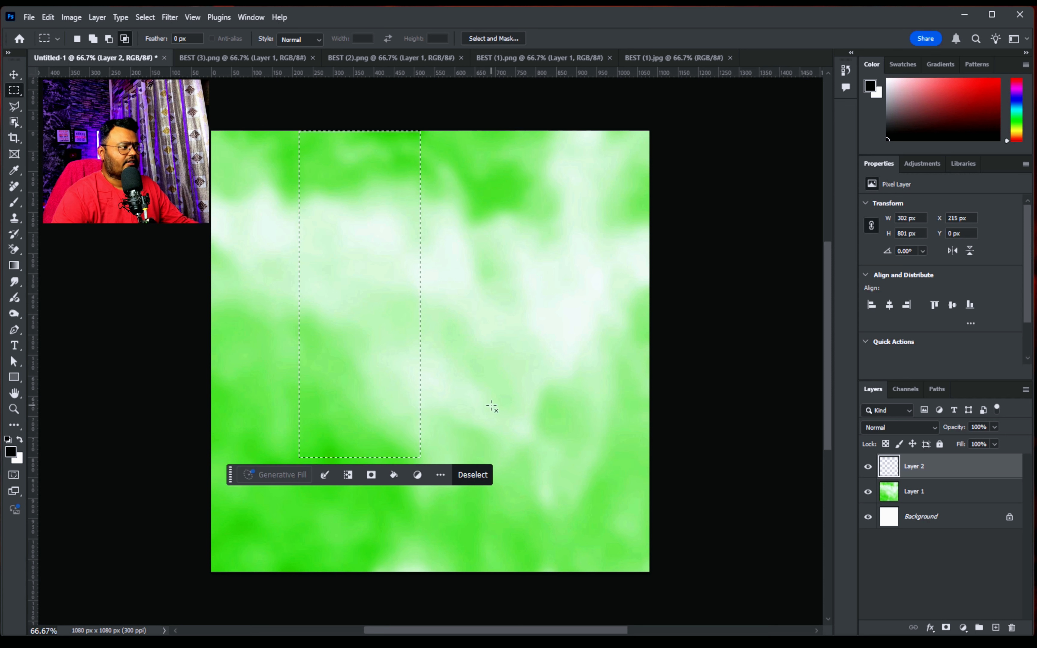
pyautogui.click(11, 451)
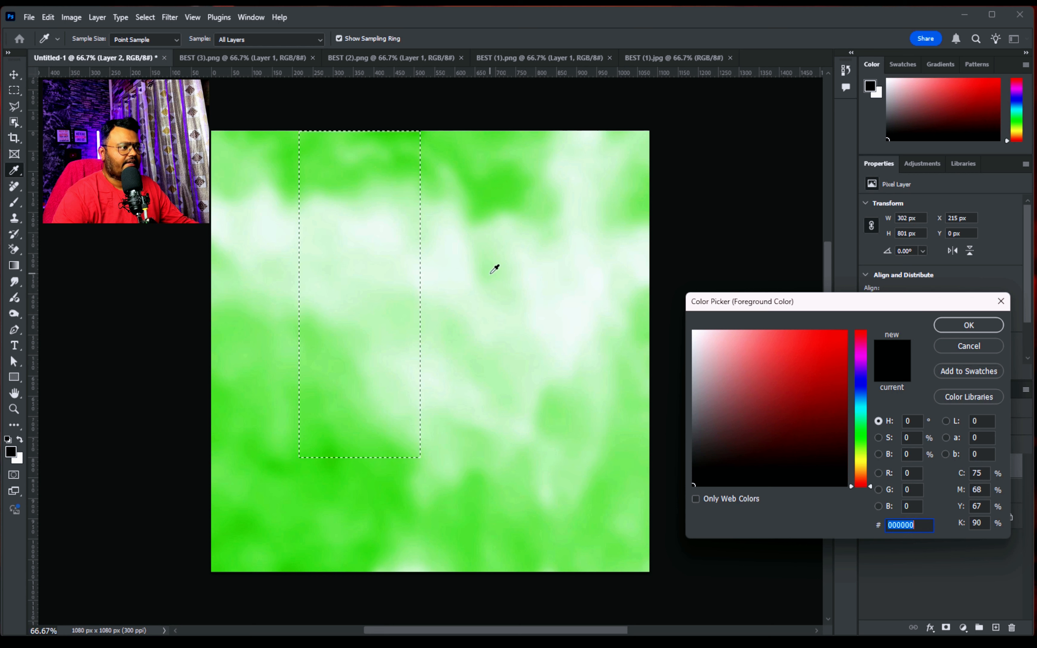
pyautogui.click(492, 263)
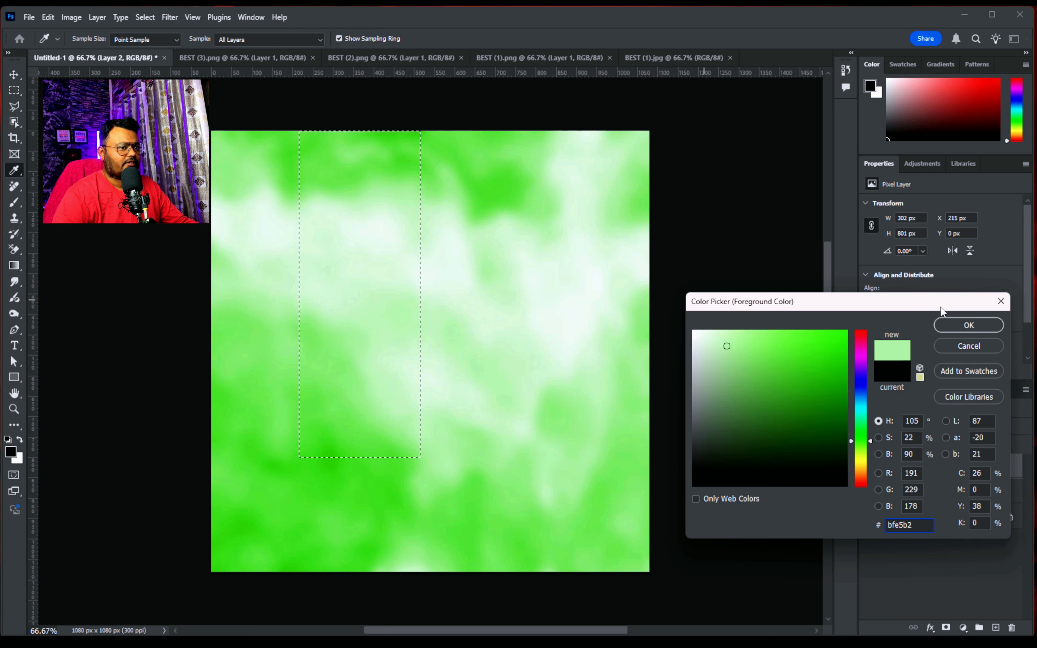
pyautogui.click(967, 326)
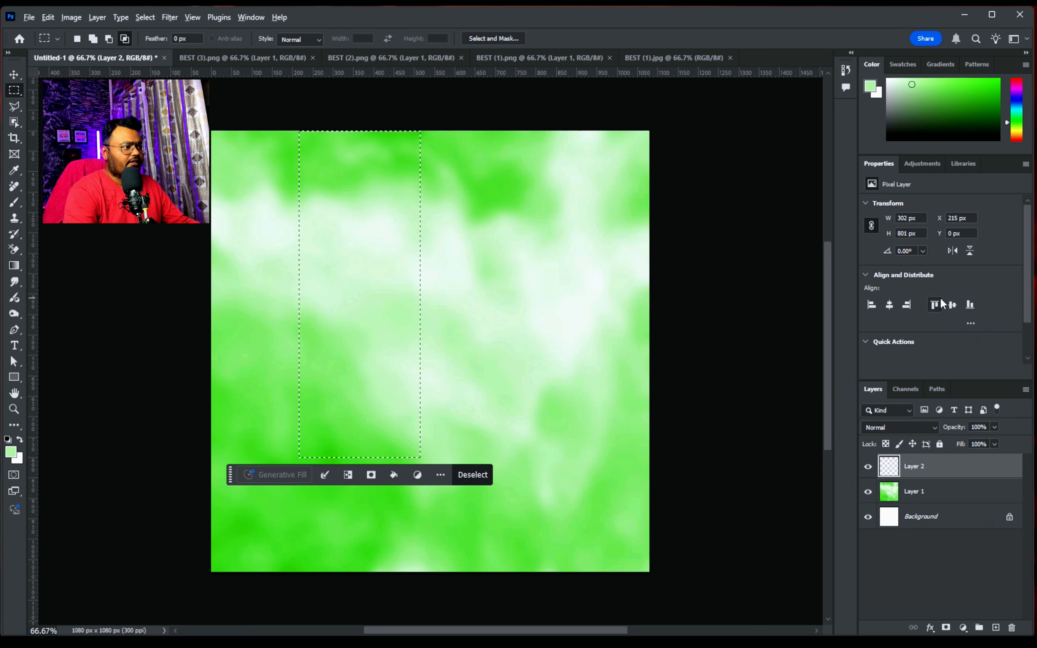
pyautogui.hotkey('alt', 'BackSpace')
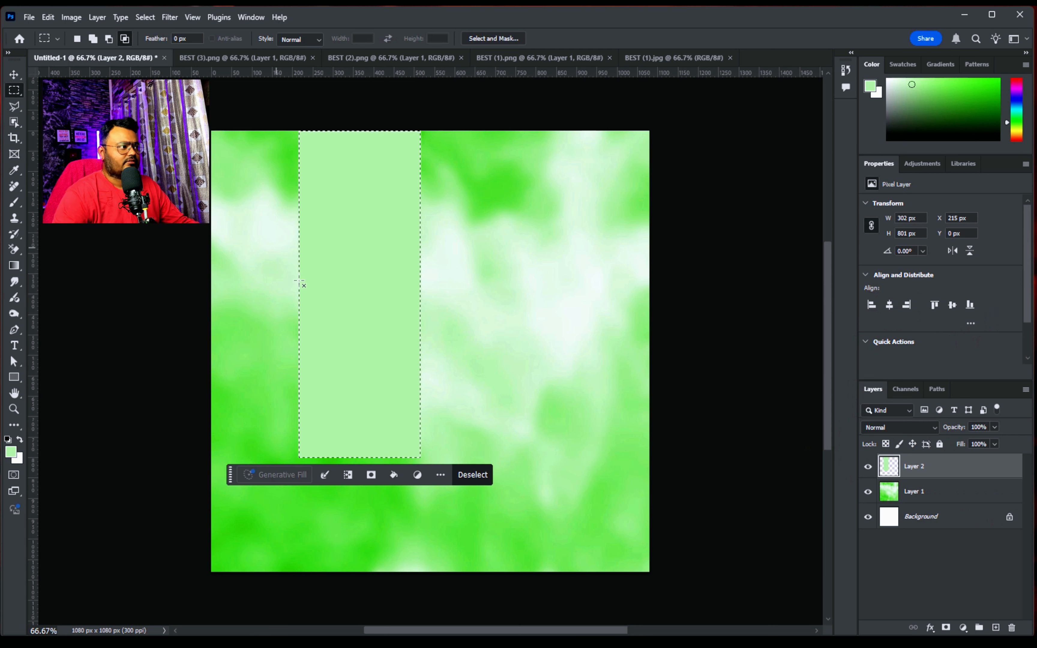
# On another new layer, fill a polygonal trapezoid about 1063 × 664 px, widening from the strip to the canvas's lower corners, with the light green
pyautogui.press('l')
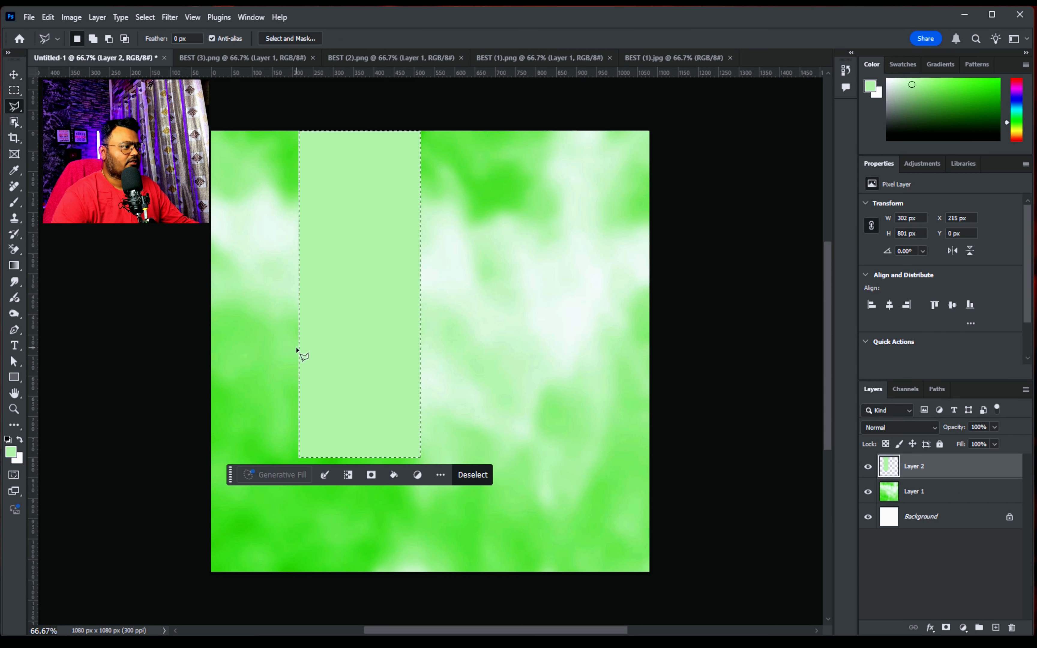
pyautogui.click(298, 319)
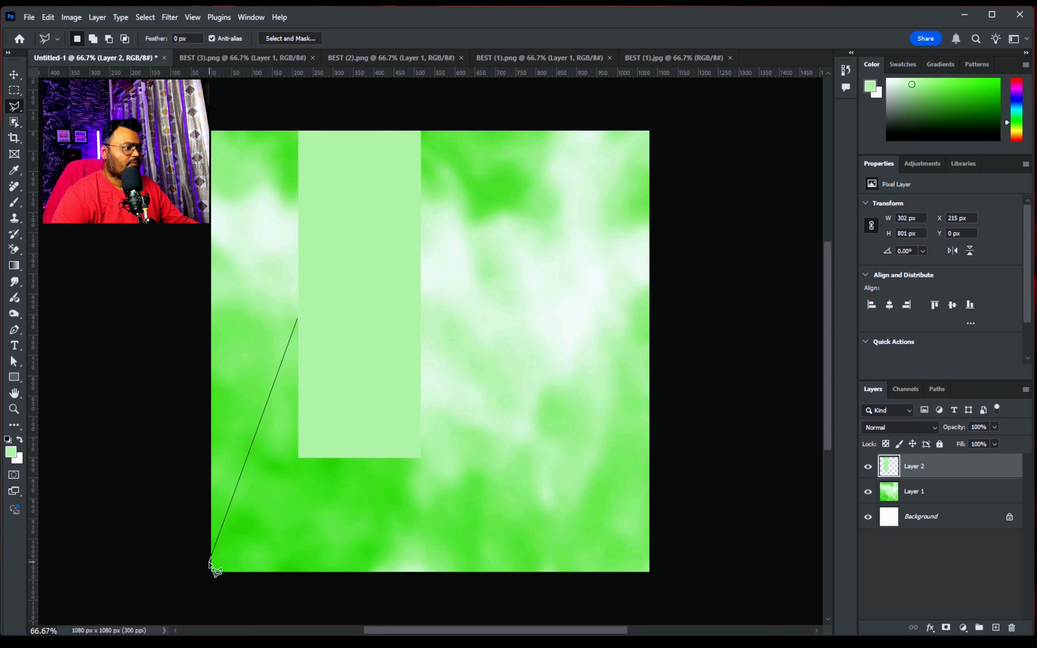
pyautogui.click(209, 571)
pyautogui.click(641, 571)
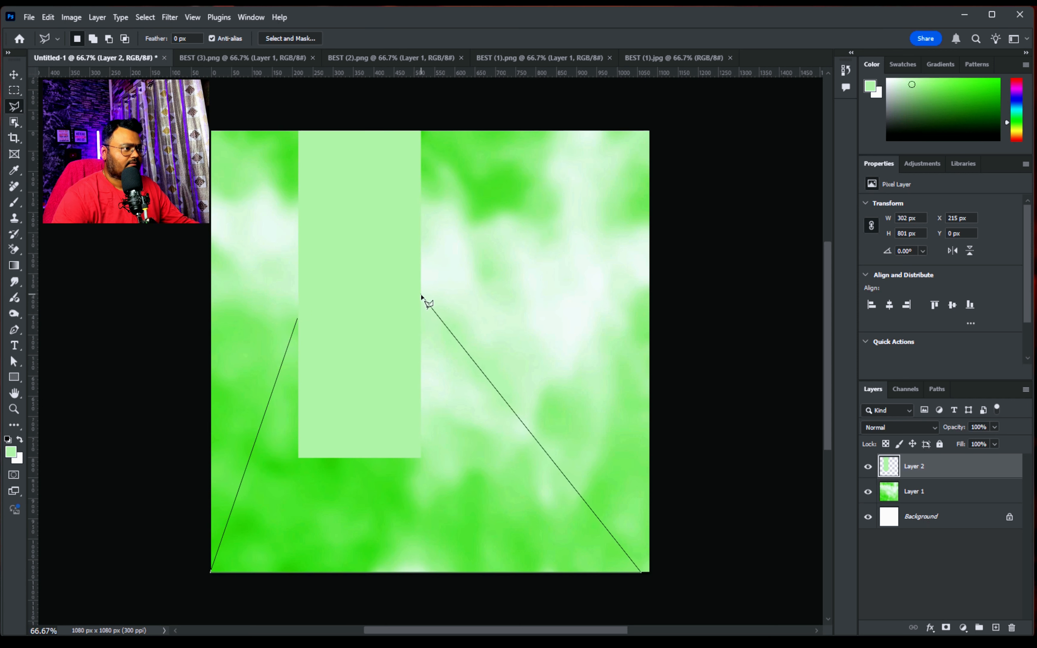
pyautogui.click(420, 303)
pyautogui.click(299, 302)
pyautogui.click(298, 319)
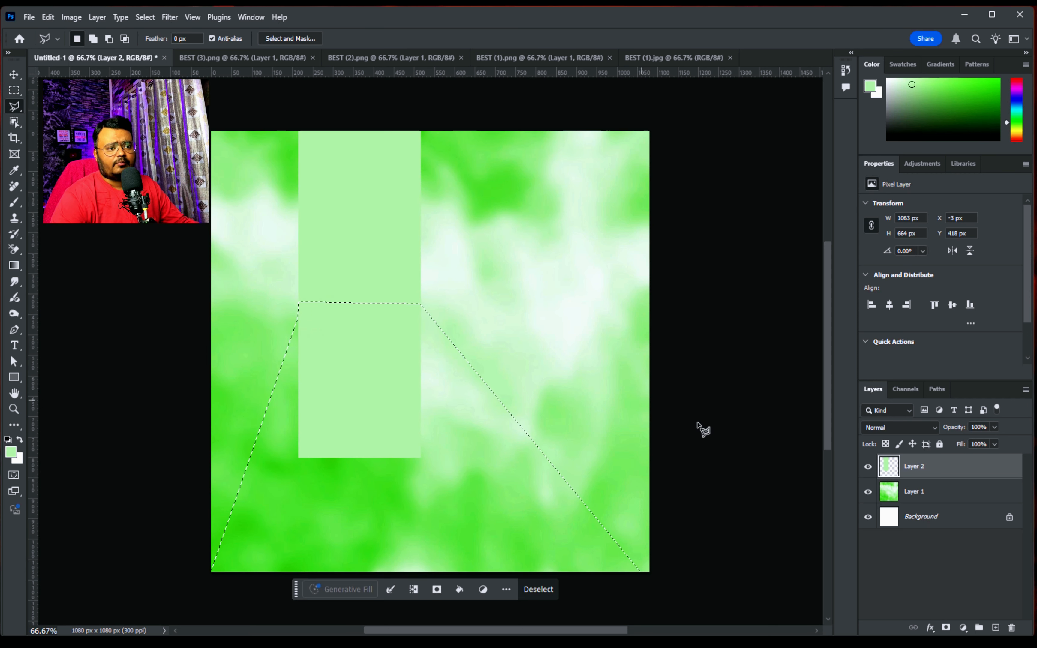
pyautogui.click(997, 628)
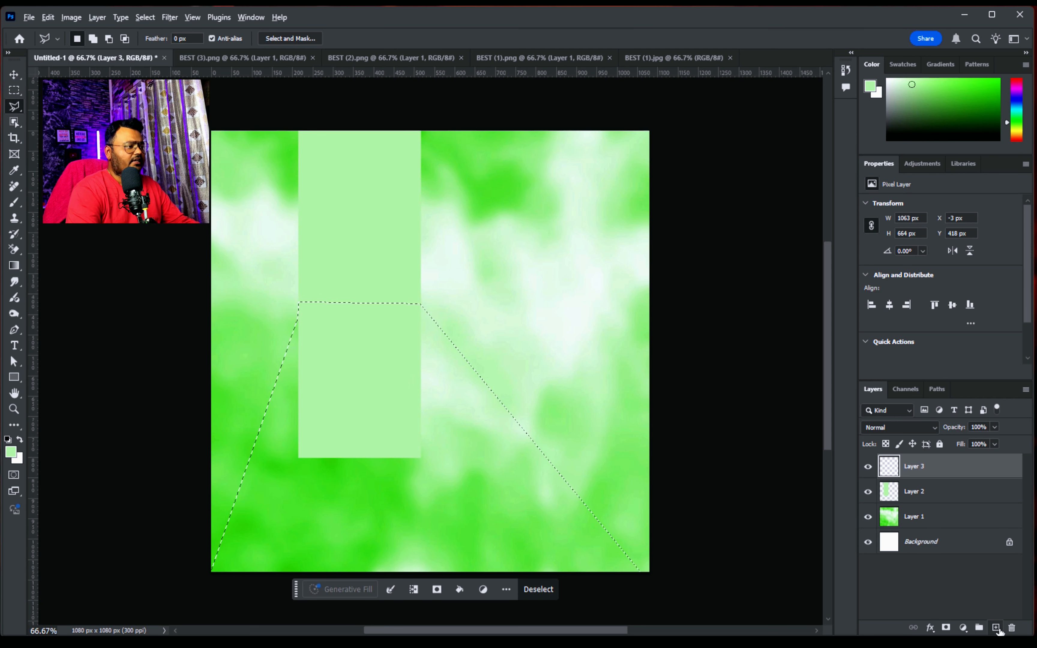
pyautogui.hotkey('alt', 'BackSpace')
pyautogui.hotkey('ctrl', 'd')
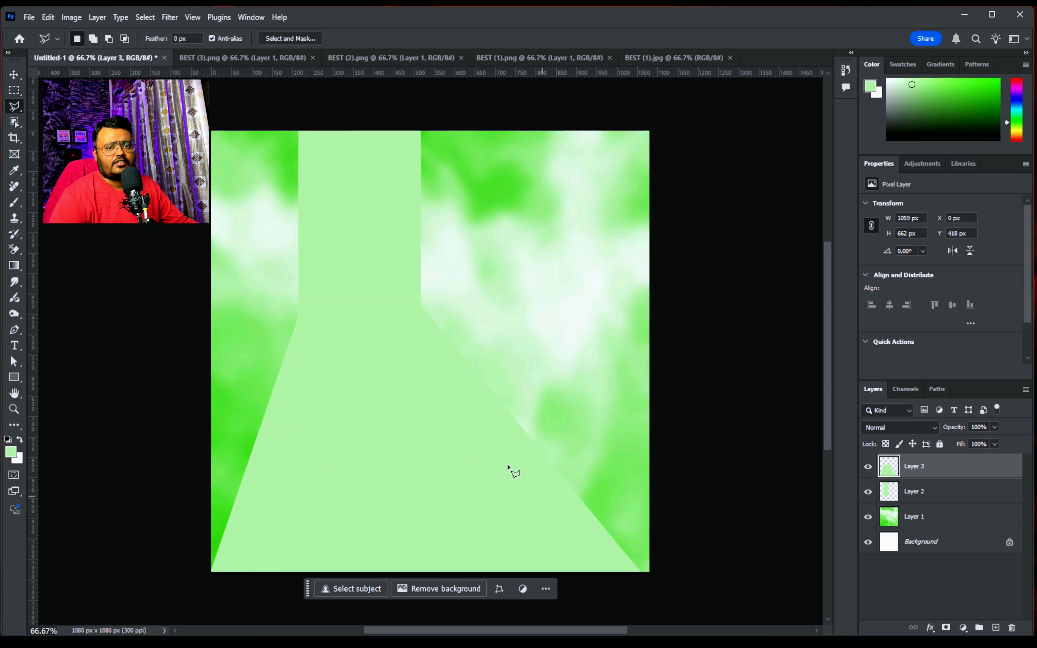
# Find the coffee cup image among the open documents and copy it into the green composition
pyautogui.click(276, 58)
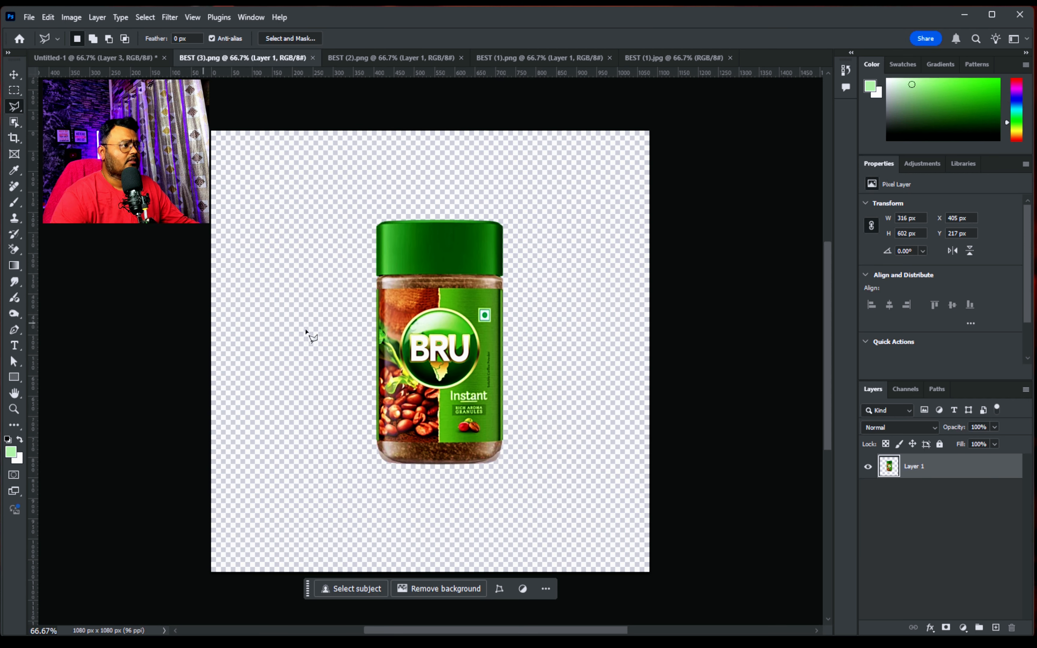
pyautogui.click(366, 58)
pyautogui.click(550, 59)
pyautogui.press('v')
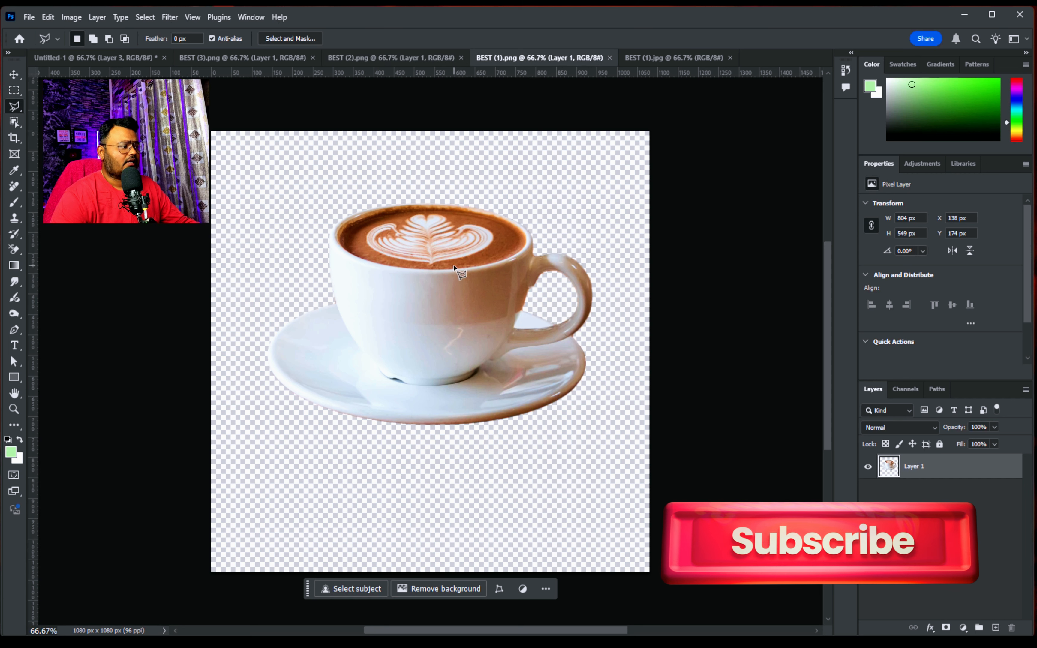
pyautogui.moveTo(440, 302); pyautogui.dragTo(381, 334)
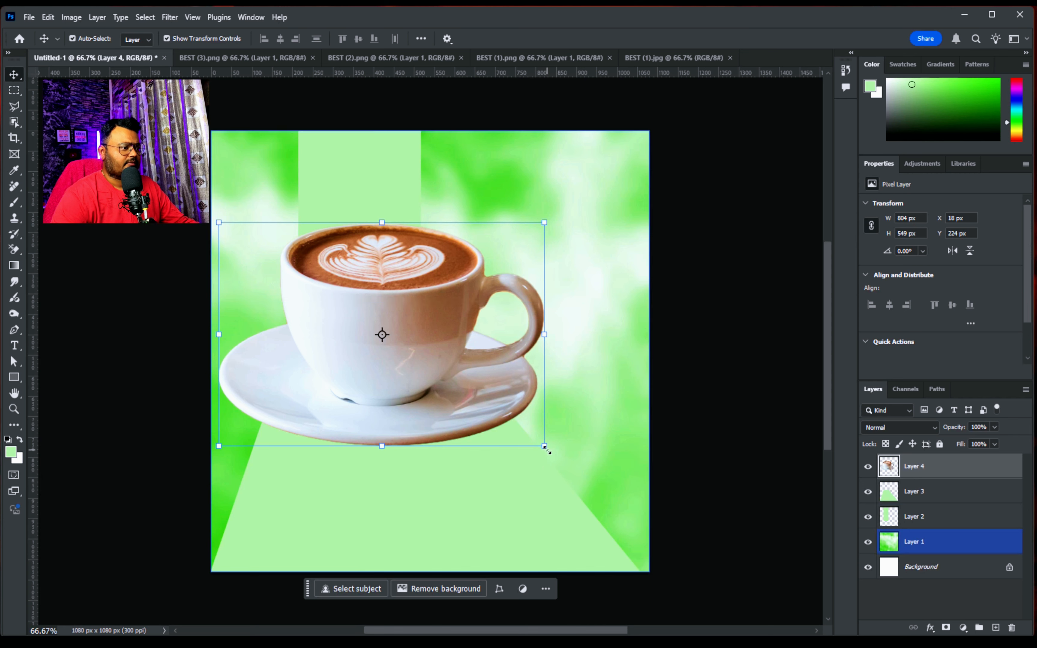
# Scale the coffee cup to about 590 × 402 px, tilt it slightly and place it over the light green strip
pyautogui.moveTo(546, 449); pyautogui.dragTo(432, 366)
pyautogui.moveTo(330, 335); pyautogui.dragTo(372, 352)
pyautogui.moveTo(255, 388); pyautogui.dragTo(236, 384)
pyautogui.moveTo(506, 393); pyautogui.dragTo(493, 396)
pyautogui.press('Return')
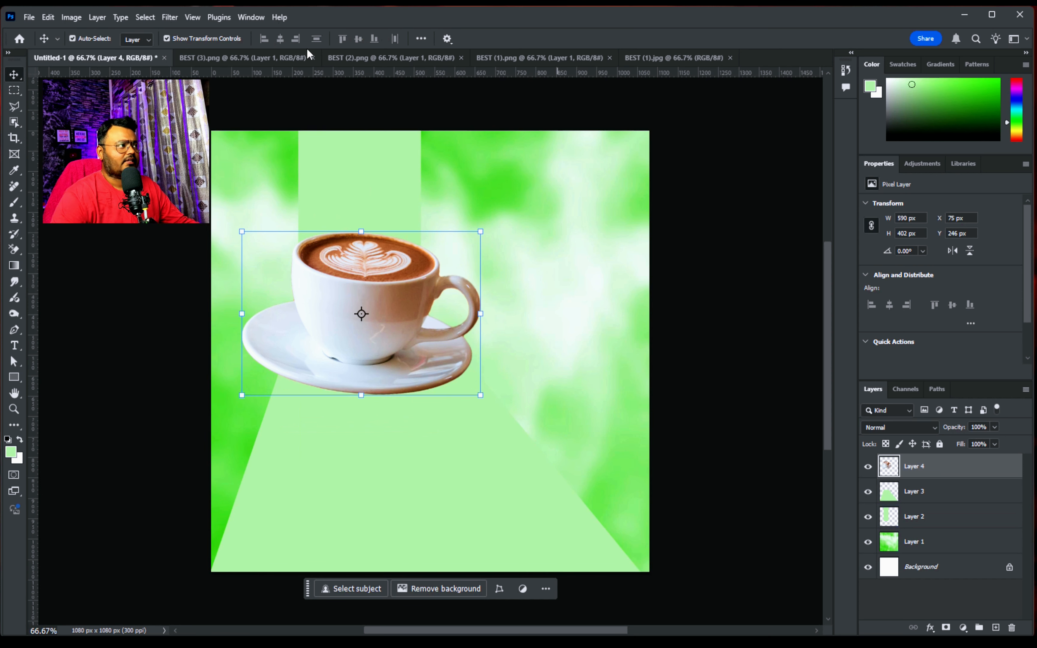
# Copy the coffee splash with beans from BEST (2).png into the composition over the cup
pyautogui.click(305, 56)
pyautogui.click(375, 60)
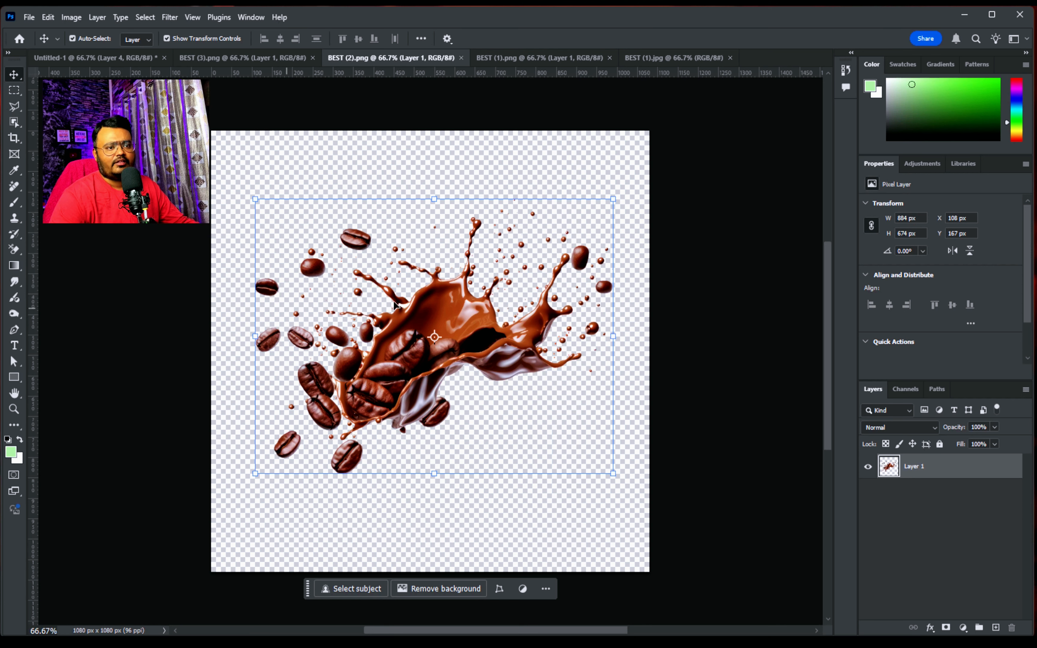
pyautogui.moveTo(484, 331); pyautogui.dragTo(398, 296)
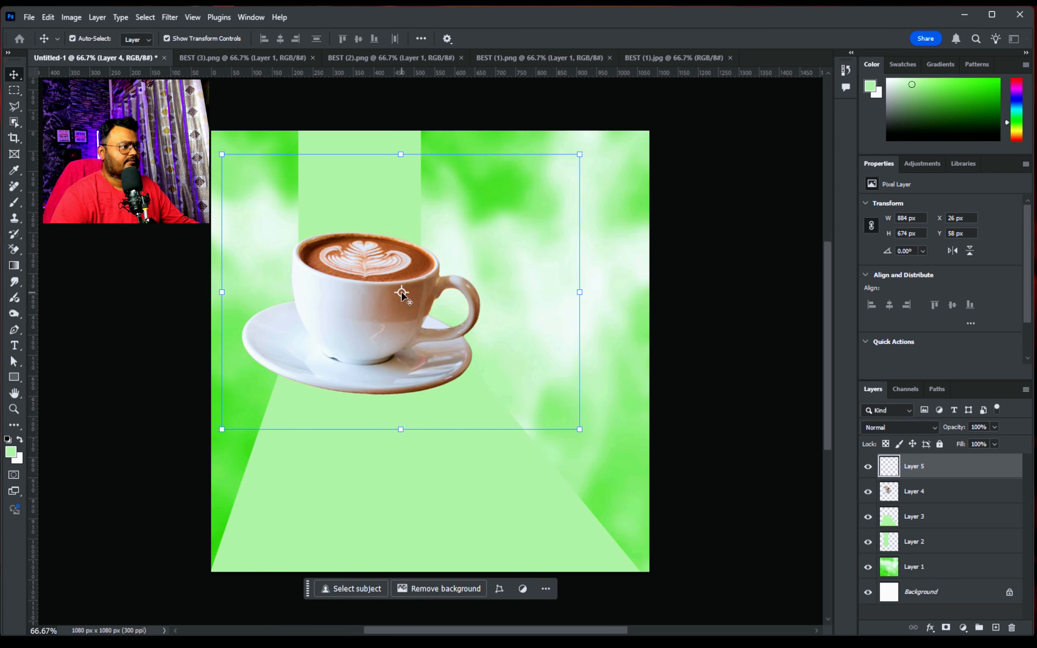
# Scale the coffee splash to about 720 × 549 px and position it behind the cup, rising above its rim
pyautogui.moveTo(576, 421); pyautogui.dragTo(509, 367)
pyautogui.moveTo(344, 270); pyautogui.dragTo(358, 279)
pyautogui.moveTo(914, 467); pyautogui.dragTo(914, 499)
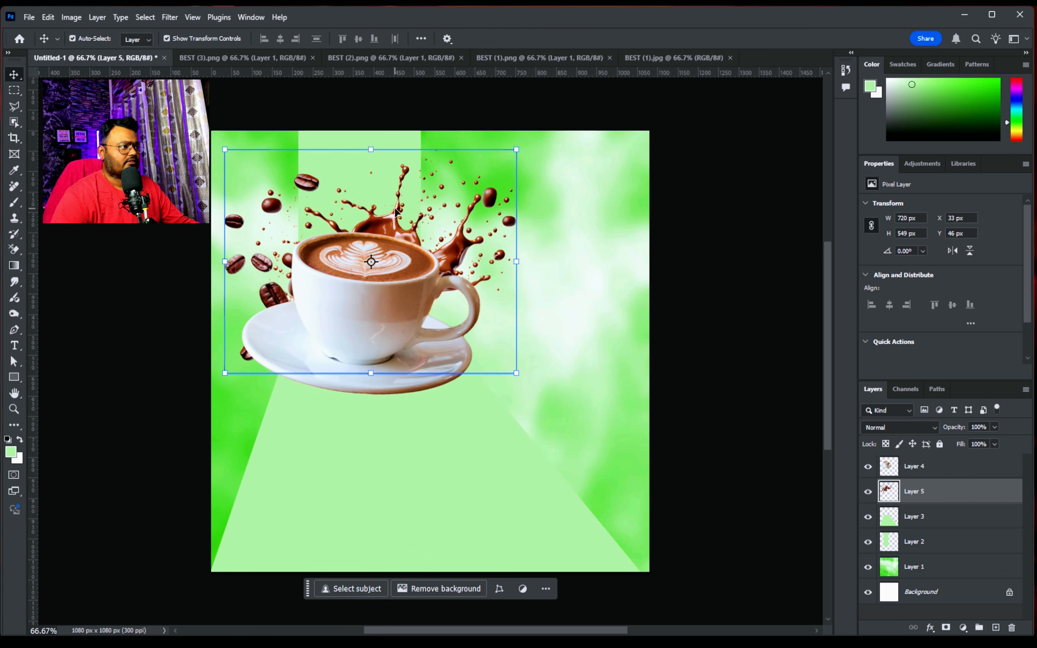
pyautogui.moveTo(386, 217); pyautogui.dragTo(388, 205)
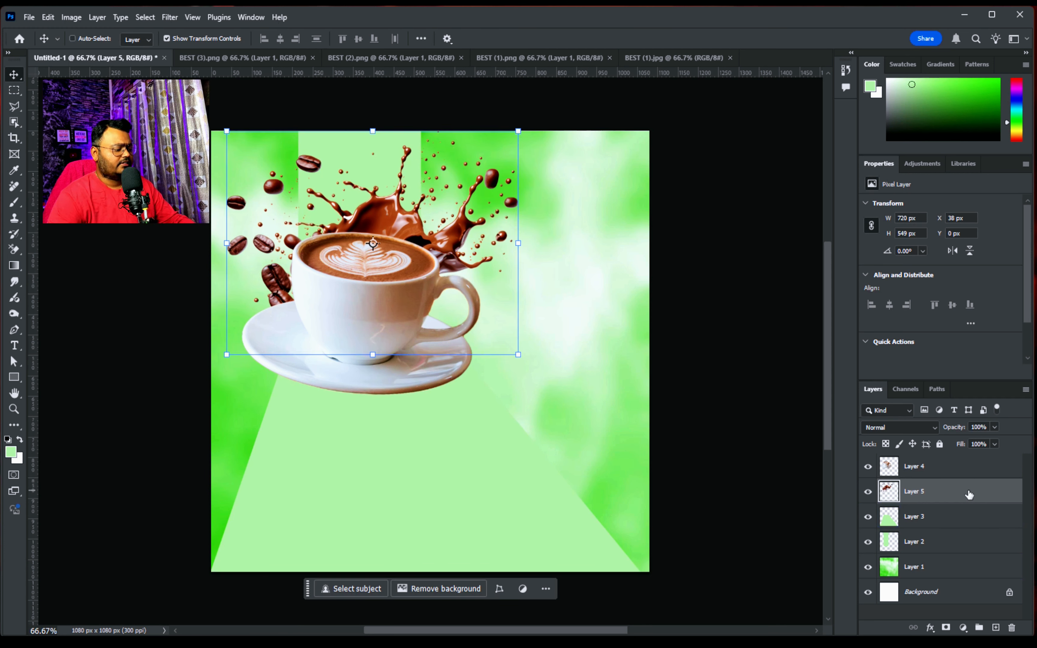
# Duplicate the splash into the canvas's lower-right corner and copy the duplicate's topmost bean onto its own layer
pyautogui.moveTo(385, 225); pyautogui.dragTo(532, 474)
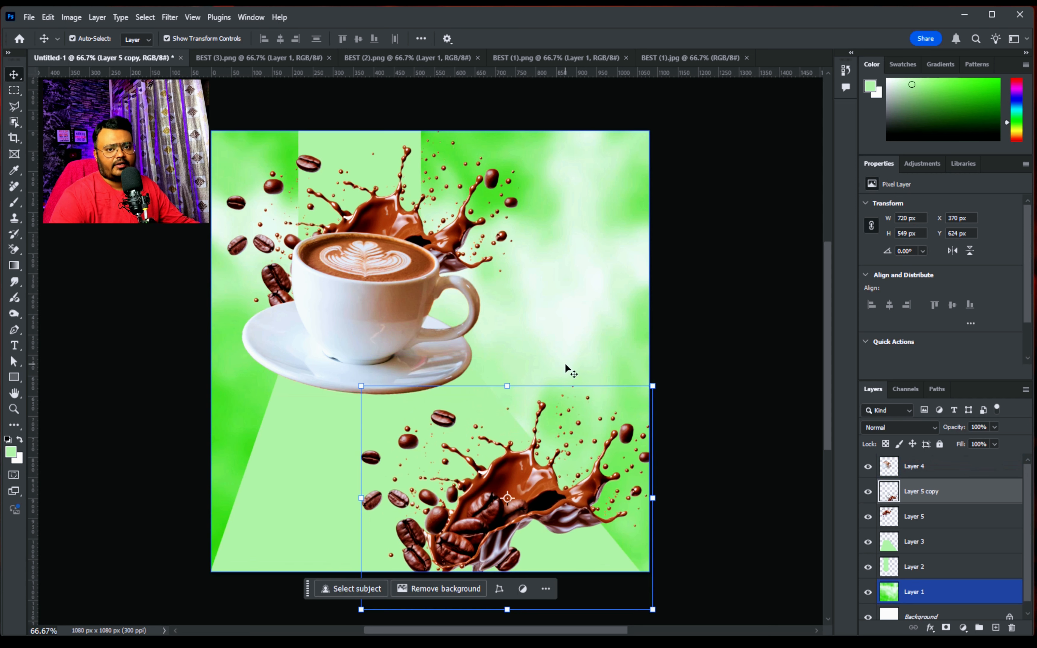
pyautogui.moveTo(517, 515); pyautogui.dragTo(513, 506)
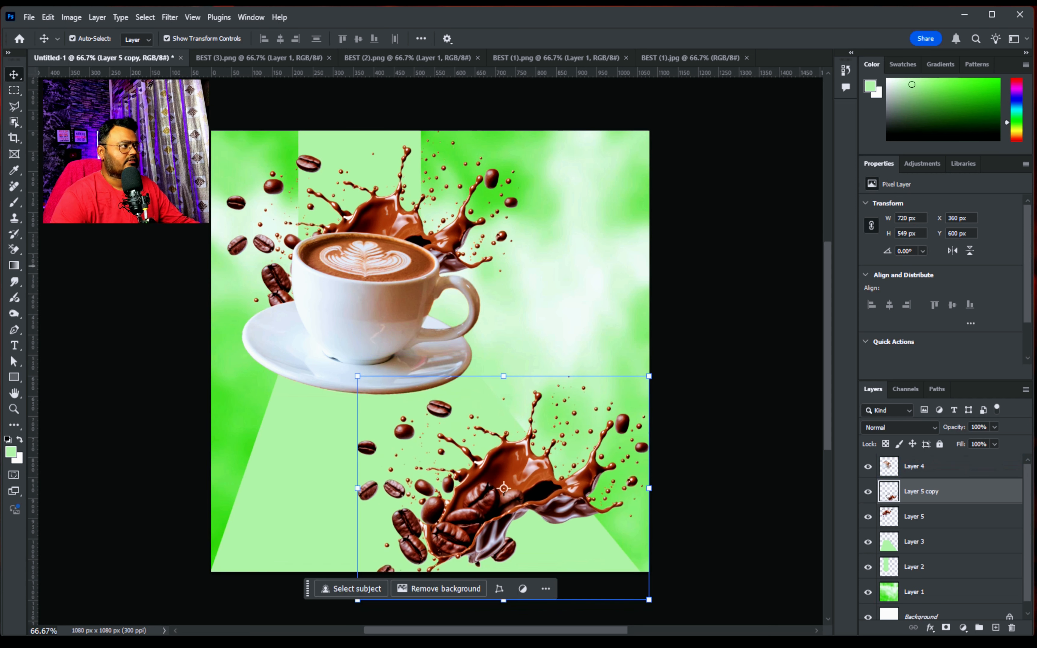
pyautogui.click(13, 97)
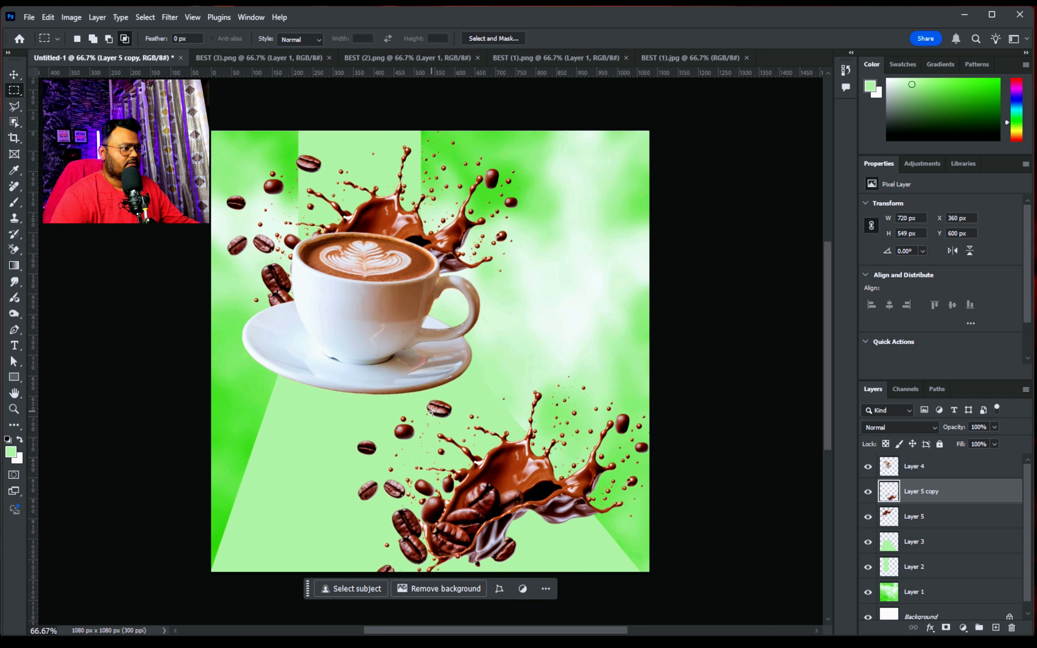
pyautogui.moveTo(425, 401); pyautogui.dragTo(453, 418)
pyautogui.hotkey('ctrl', 'j')
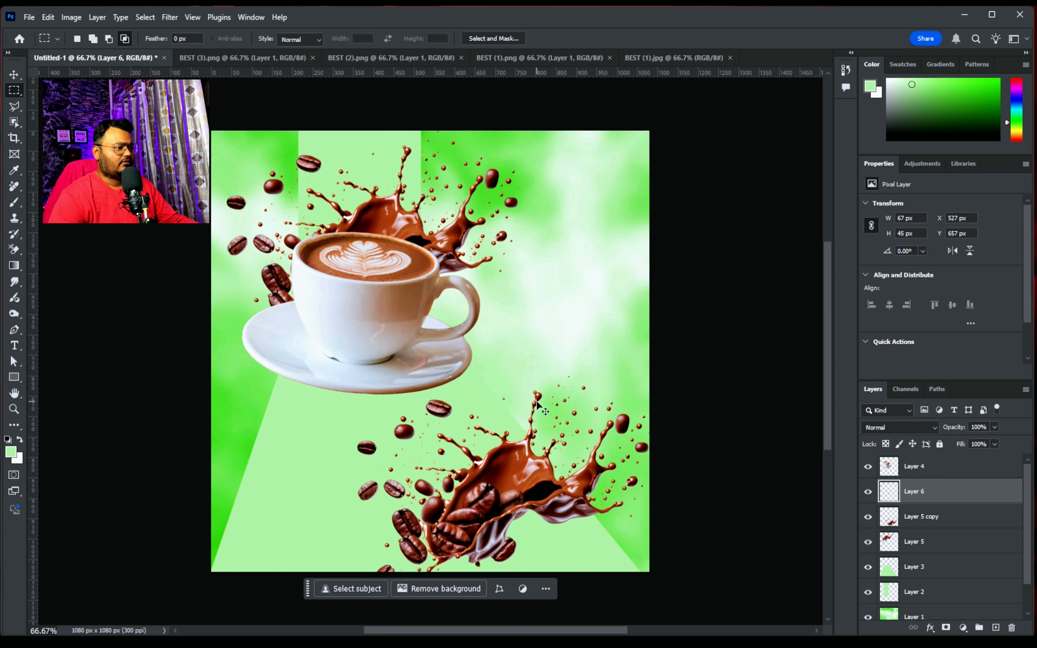
# Place the copied bean over the cup's left rim, enlarged to about 179%, rotated, and with its layer above the cup
pyautogui.press('v')
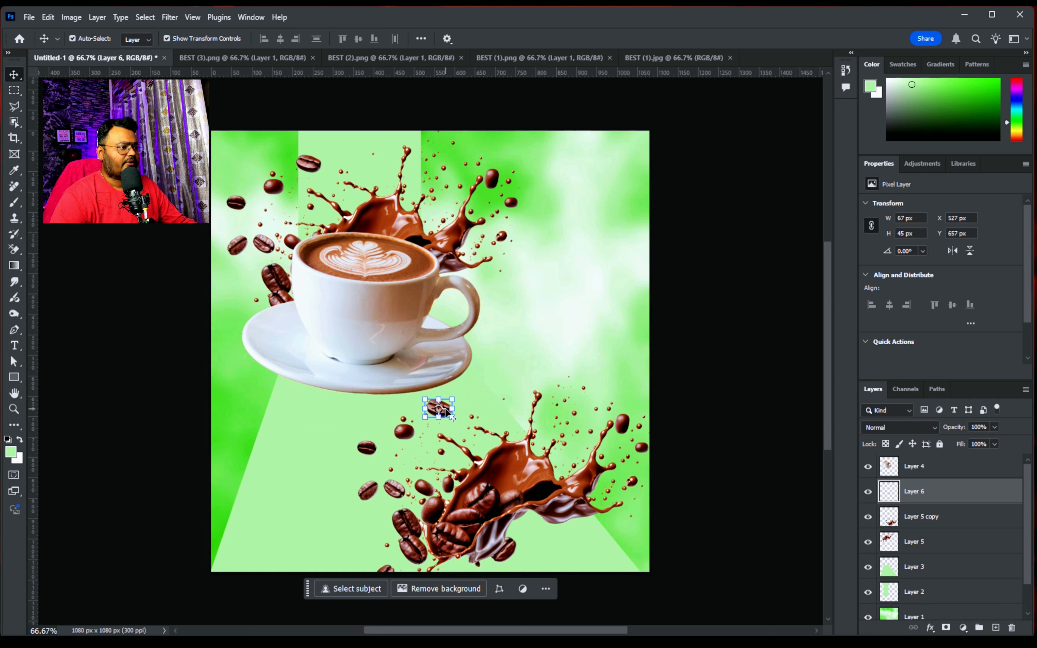
pyautogui.click(447, 409)
pyautogui.moveTo(444, 412); pyautogui.dragTo(325, 268)
pyautogui.moveTo(313, 289); pyautogui.dragTo(318, 293)
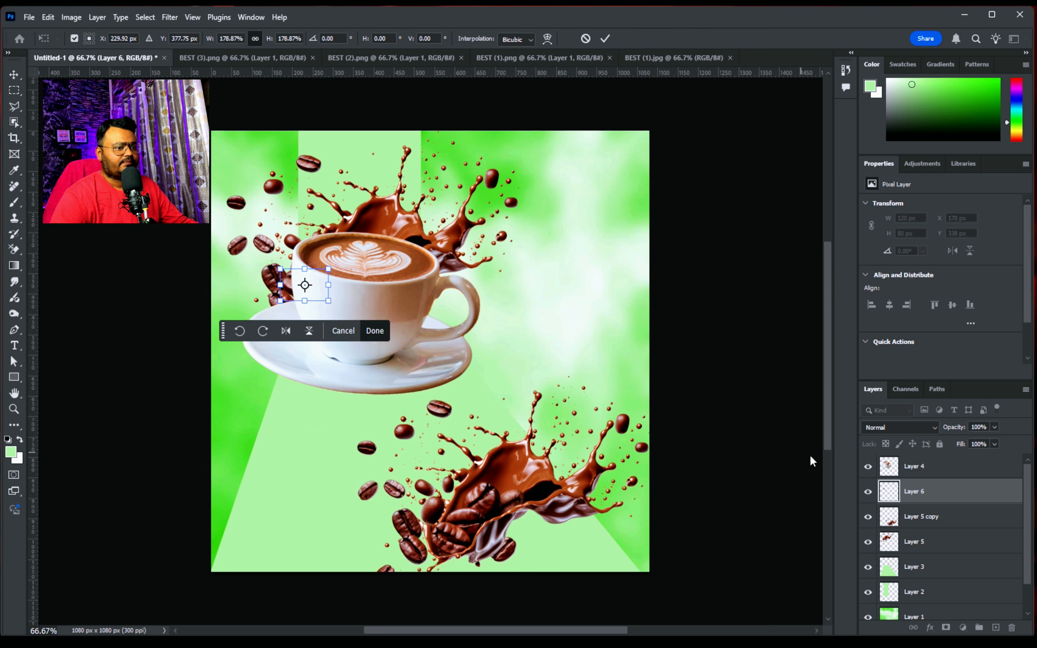
pyautogui.press('Return')
pyautogui.moveTo(937, 482); pyautogui.dragTo(927, 453)
pyautogui.moveTo(335, 302); pyautogui.dragTo(326, 324)
pyautogui.moveTo(290, 290); pyautogui.dragTo(283, 279)
pyautogui.press('Return')
# Try to copy the two upper beans of the lower splash onto a new layer using a freehand Lasso selection
pyautogui.click(259, 302)
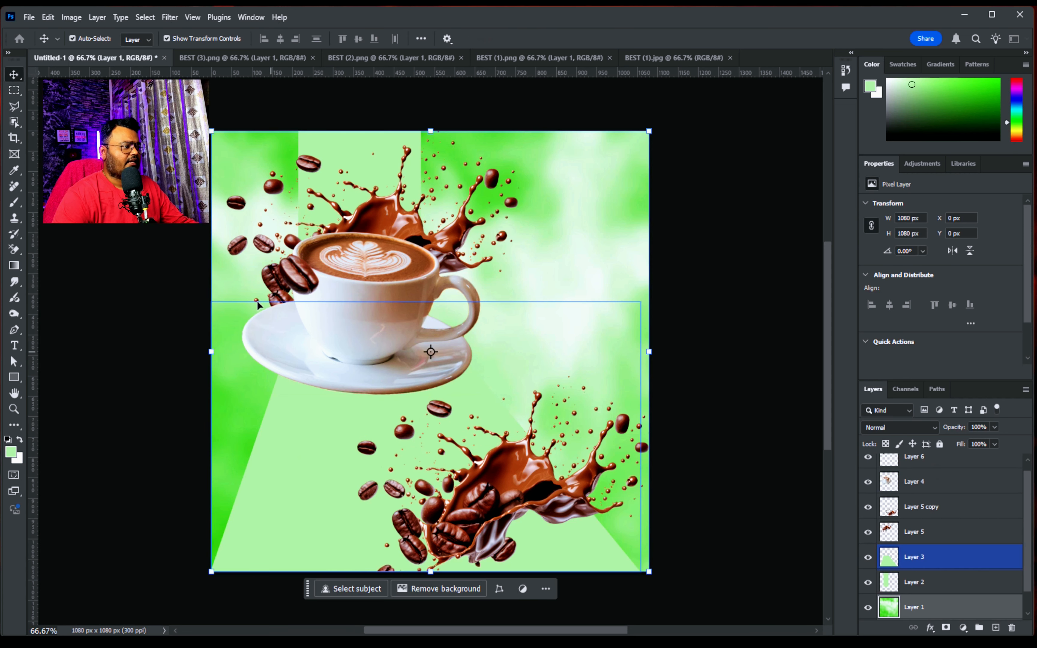
pyautogui.click(14, 107)
pyautogui.rightClick(15, 110)
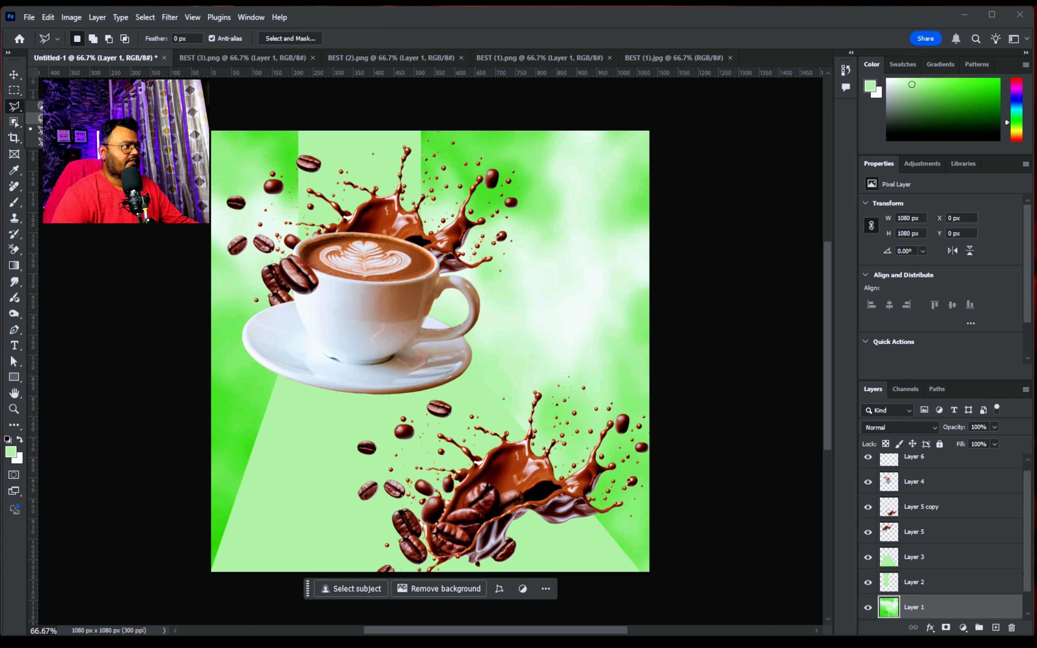
pyautogui.click(60, 107)
pyautogui.moveTo(392, 419); pyautogui.dragTo(415, 402)
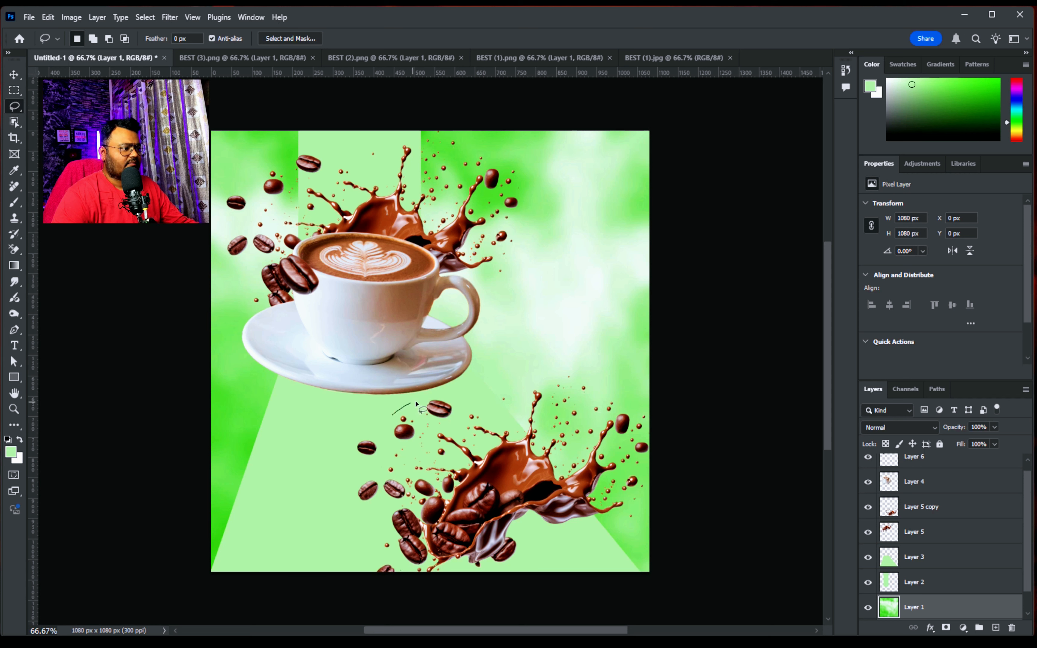
pyautogui.hotkey('ctrl', 'j')
pyautogui.press('v')
# Copy the two upper beans of the lower splash onto their own layer using a freehand Lasso selection
pyautogui.click(438, 408)
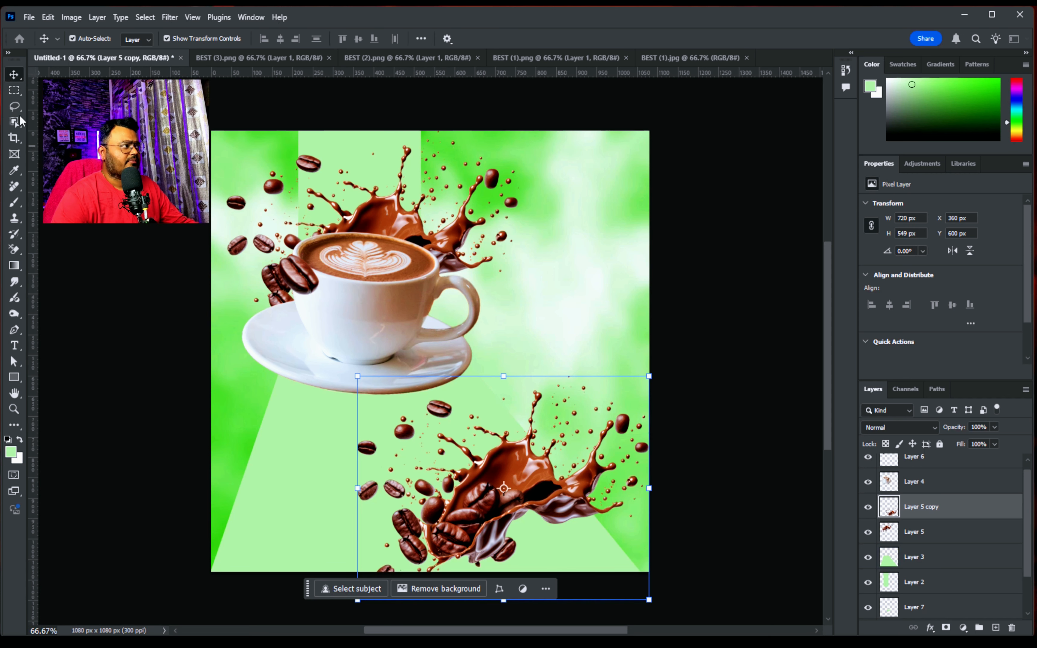
pyautogui.click(16, 107)
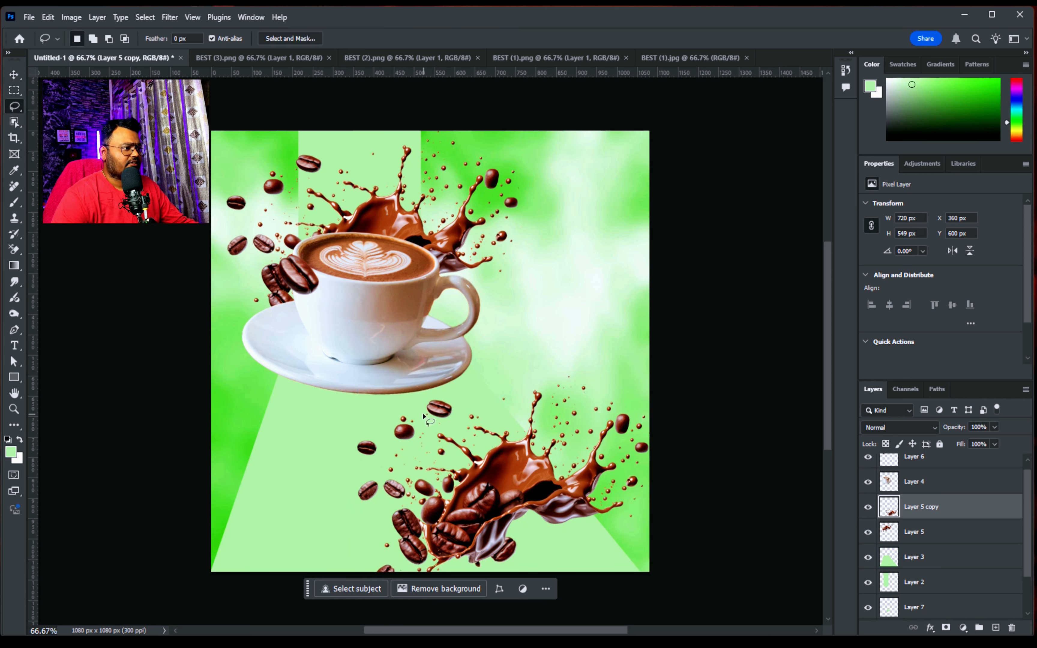
pyautogui.moveTo(389, 414); pyautogui.dragTo(389, 412)
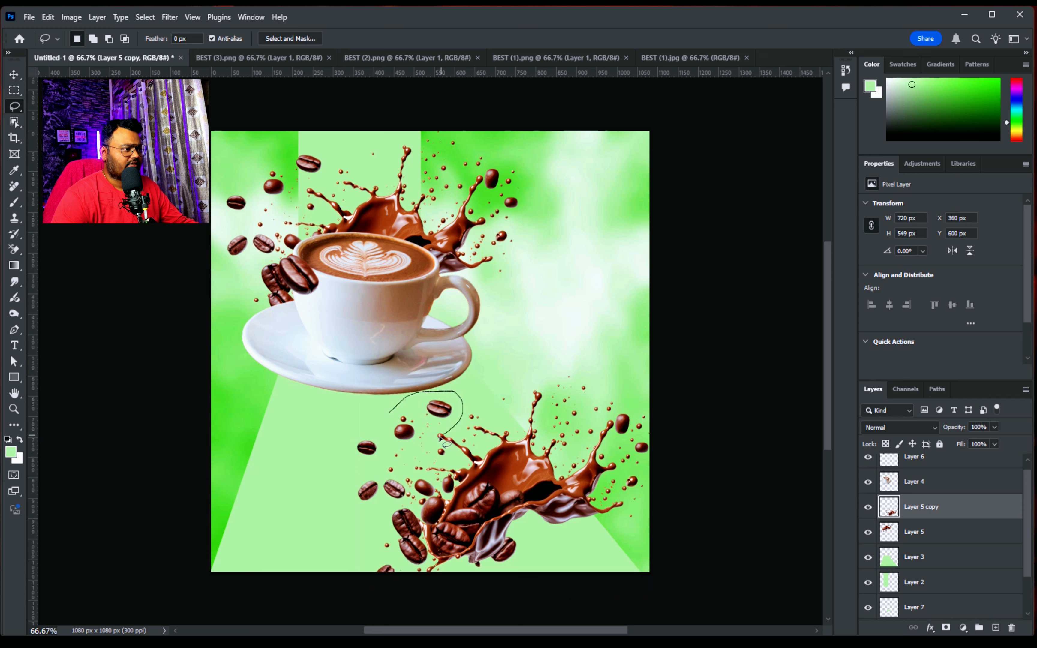
pyautogui.moveTo(387, 411); pyautogui.dragTo(387, 412)
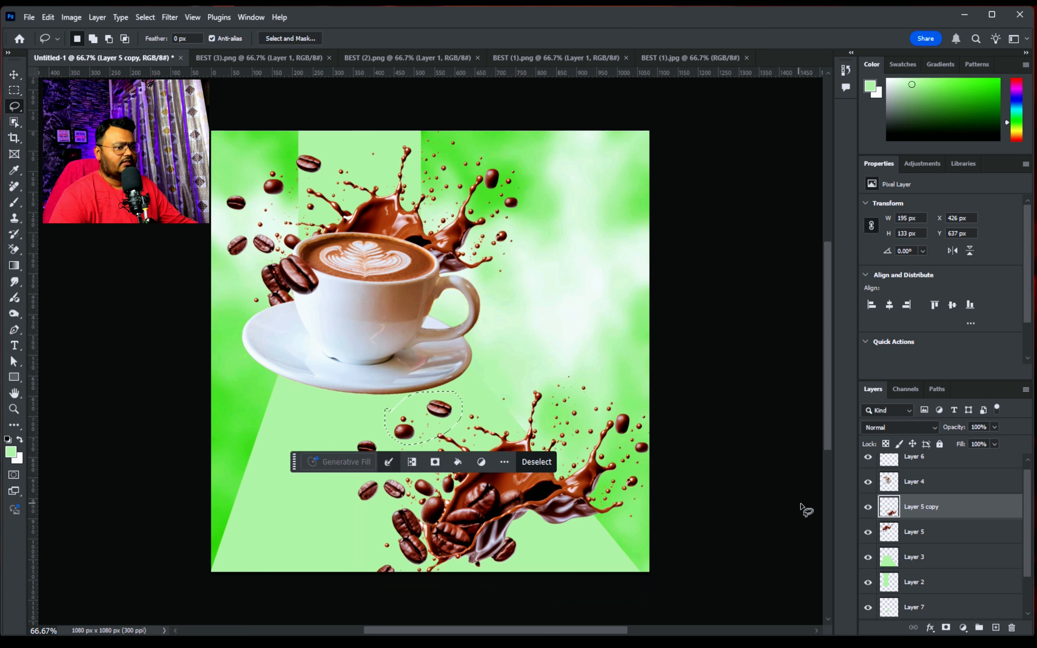
pyautogui.hotkey('ctrl', 'j')
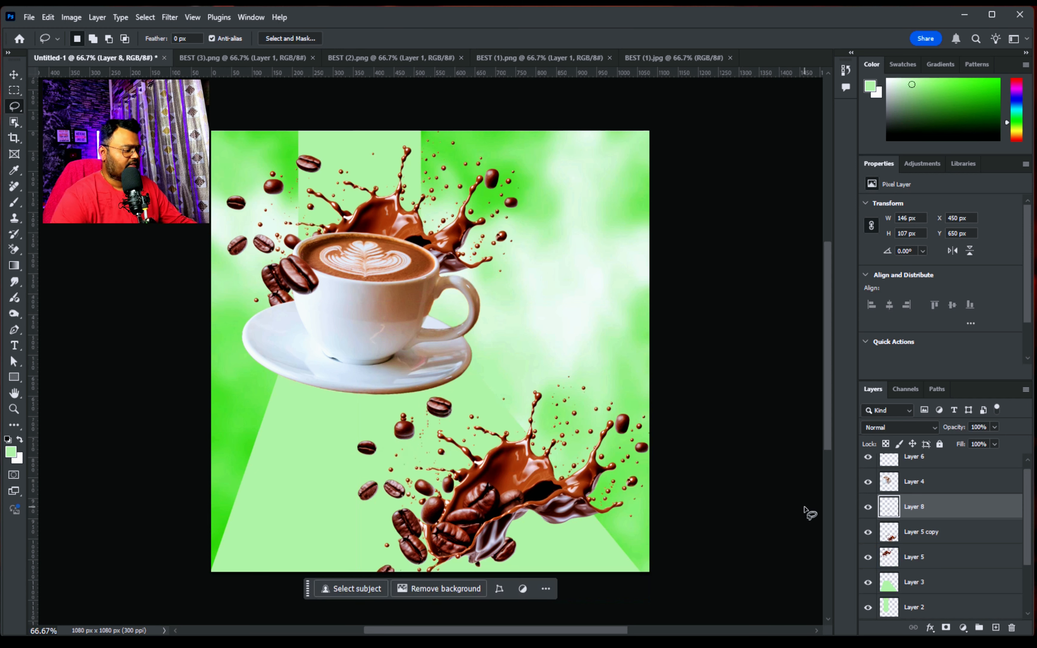
# Place the copied bean pair over the cup's right rim, enlarged to about 125% and slightly rotated, with its layer above the cup
pyautogui.press('v')
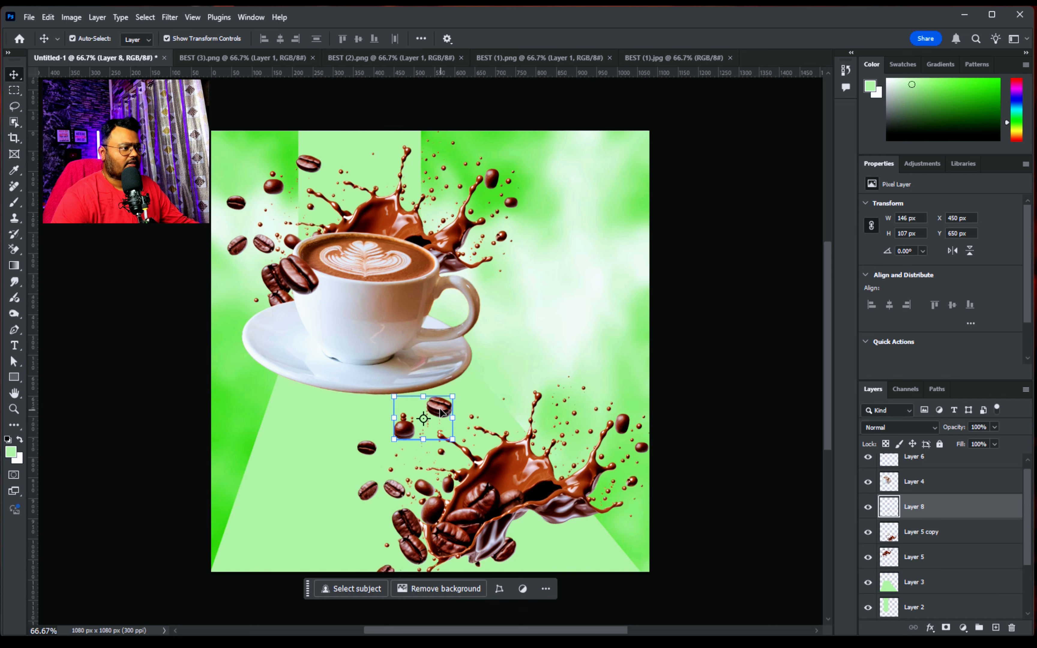
pyautogui.moveTo(441, 410)
pyautogui.mouseDown()
pyautogui.moveTo(478, 389)
pyautogui.moveTo(453, 270)
pyautogui.mouseUp()
pyautogui.moveTo(934, 504); pyautogui.dragTo(933, 471)
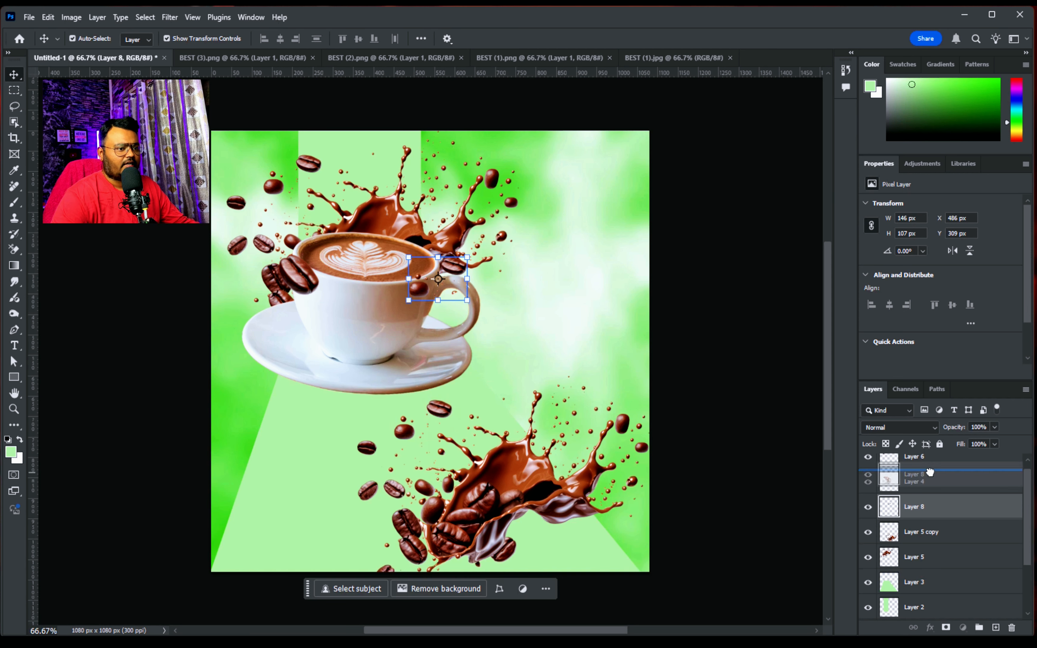
pyautogui.moveTo(409, 300); pyautogui.dragTo(394, 311)
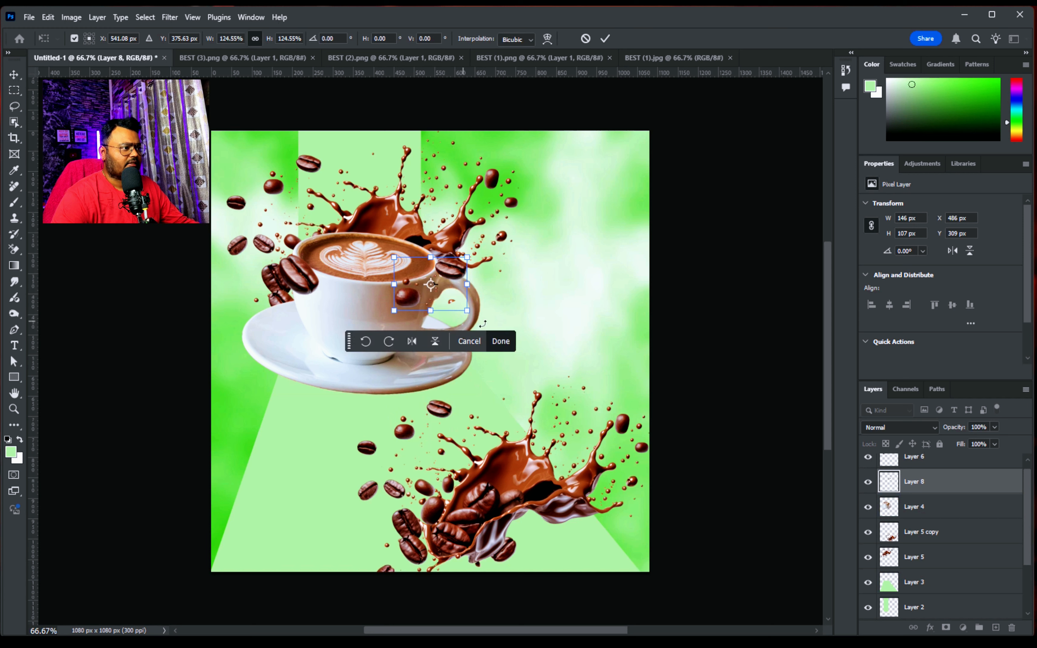
pyautogui.moveTo(481, 312); pyautogui.dragTo(476, 319)
# Duplicate the bean pair into the area below the saucer and erase the left bean from the duplicate
pyautogui.moveTo(454, 276); pyautogui.dragTo(320, 424)
pyautogui.click(501, 344)
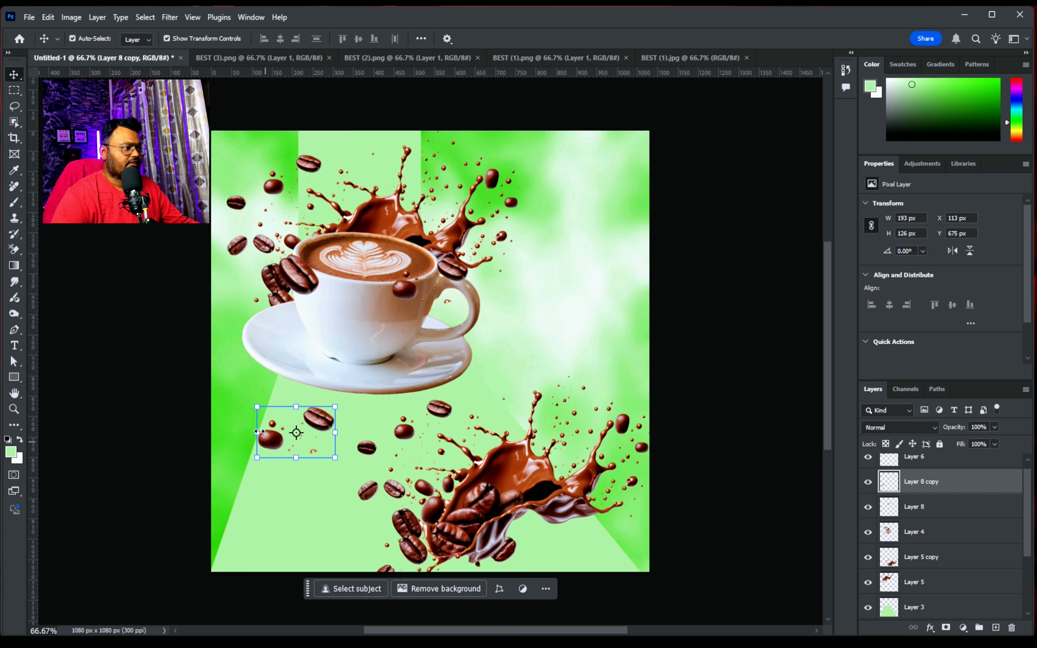
pyautogui.click(15, 91)
pyautogui.moveTo(234, 395); pyautogui.dragTo(298, 464)
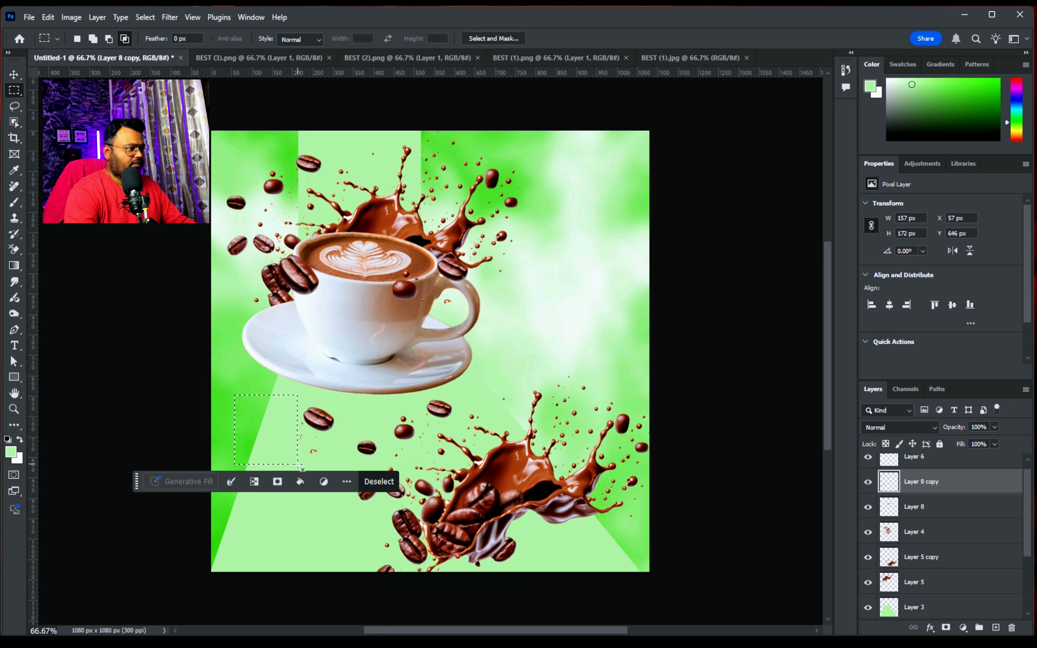
pyautogui.press('Delete')
pyautogui.hotkey('ctrl', 'd')
# Move the remaining single bean onto the left side of the saucer and adjust its size and angle
pyautogui.press('v')
pyautogui.moveTo(332, 452); pyautogui.dragTo(286, 359)
pyautogui.moveTo(259, 401); pyautogui.dragTo(279, 391)
pyautogui.moveTo(281, 348); pyautogui.dragTo(278, 347)
pyautogui.click(329, 414)
# Delete the duplicate splash from the canvas's lower-right corner
pyautogui.click(540, 482)
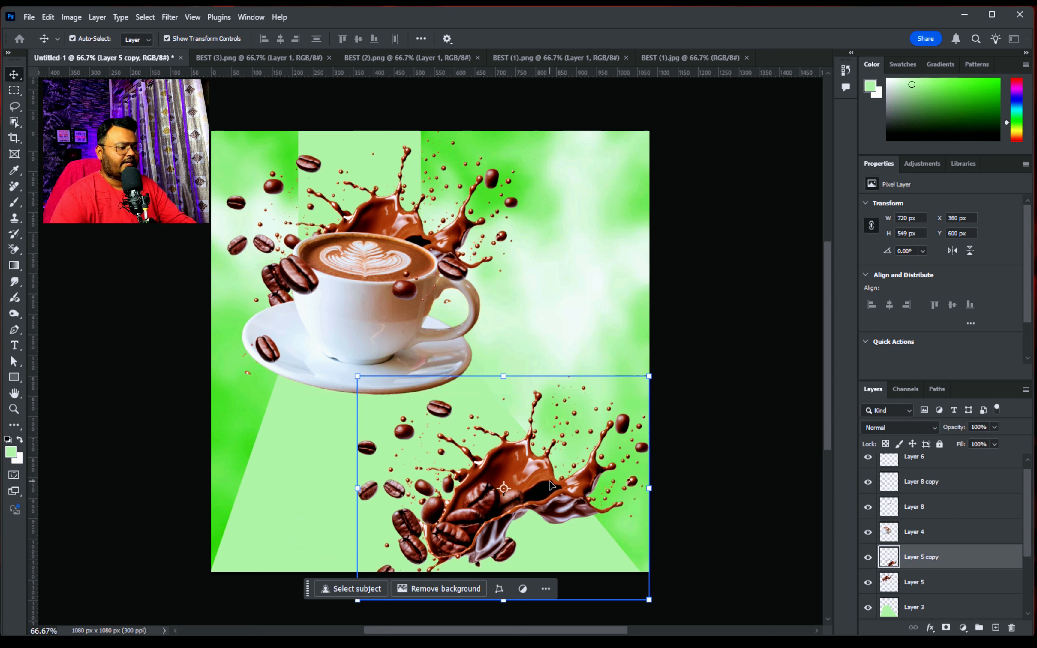
pyautogui.press('Delete')
pyautogui.click(632, 392)
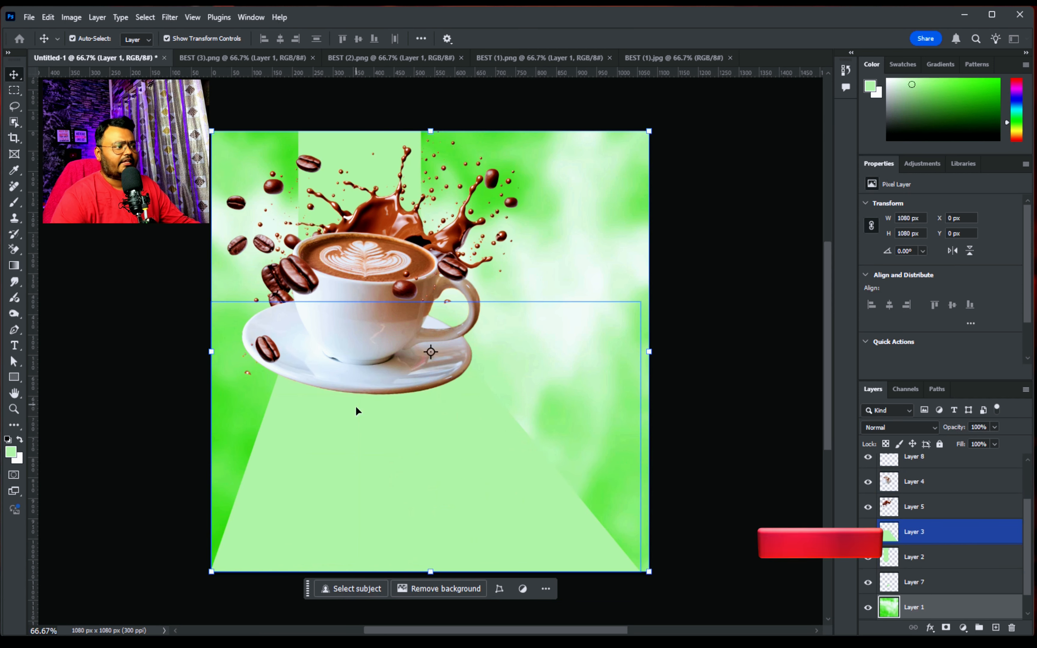
# Add an empty layer directly above the cup layer and ready the Brush with black as the foreground colour
pyautogui.scroll(3, 935, 474)
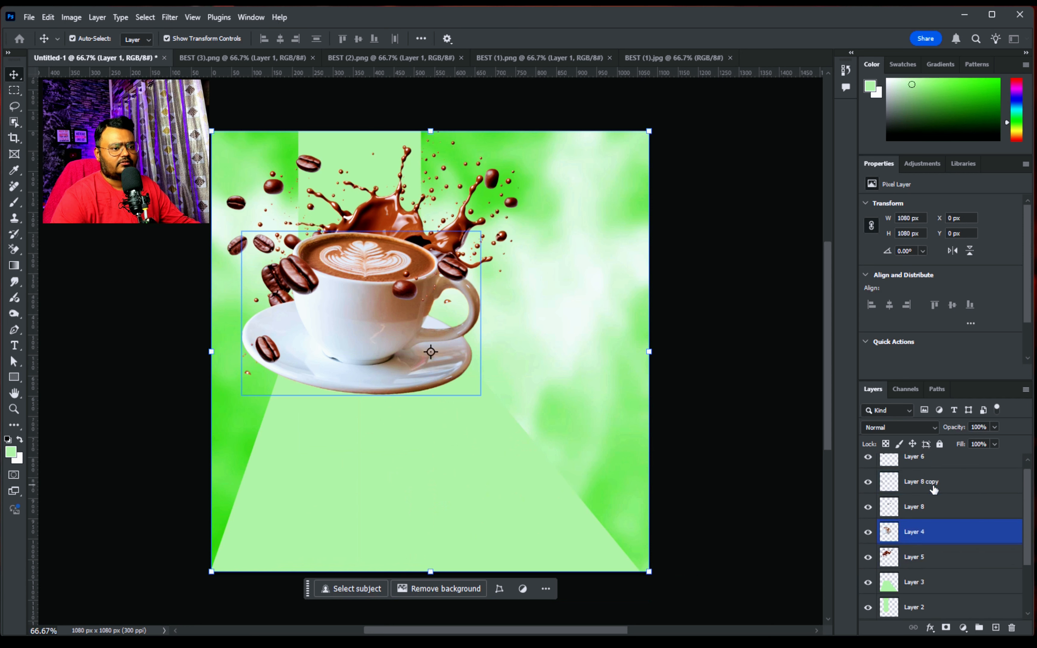
pyautogui.click(937, 539)
pyautogui.click(995, 627)
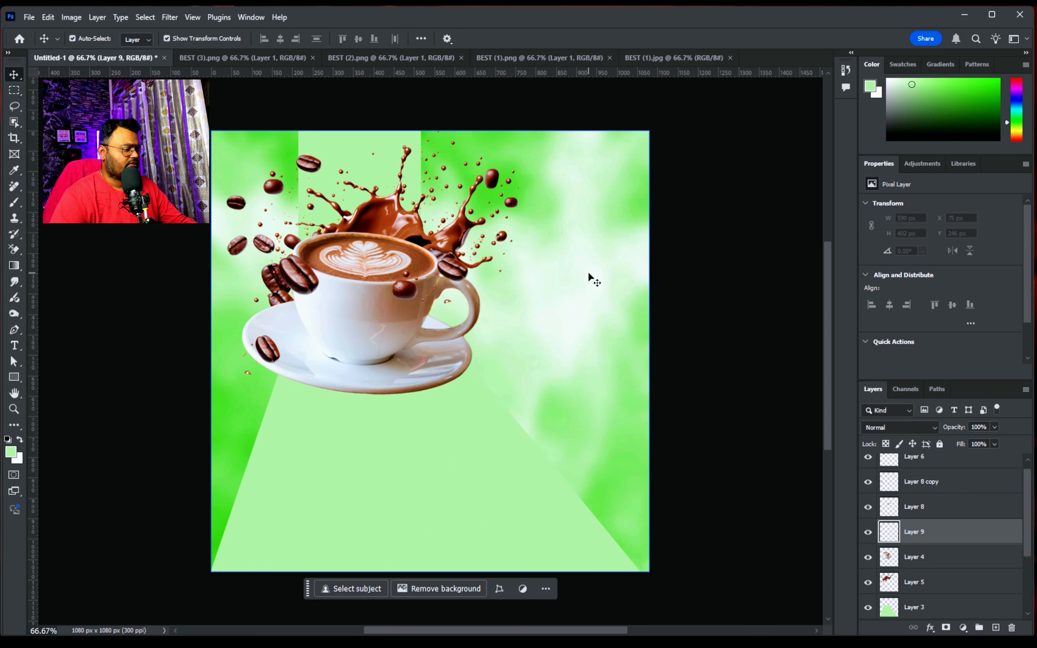
pyautogui.press('b')
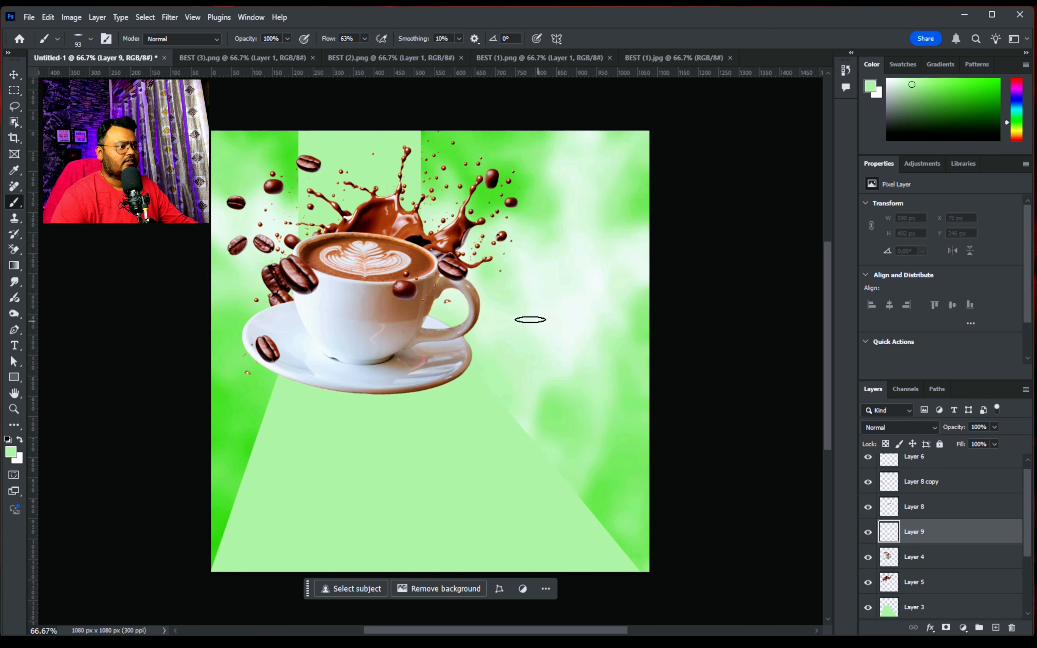
pyautogui.click(19, 439)
# Set the flattened Soft Round brush to about 409 px in size with 14% hardness
pyautogui.rightClick(443, 407)
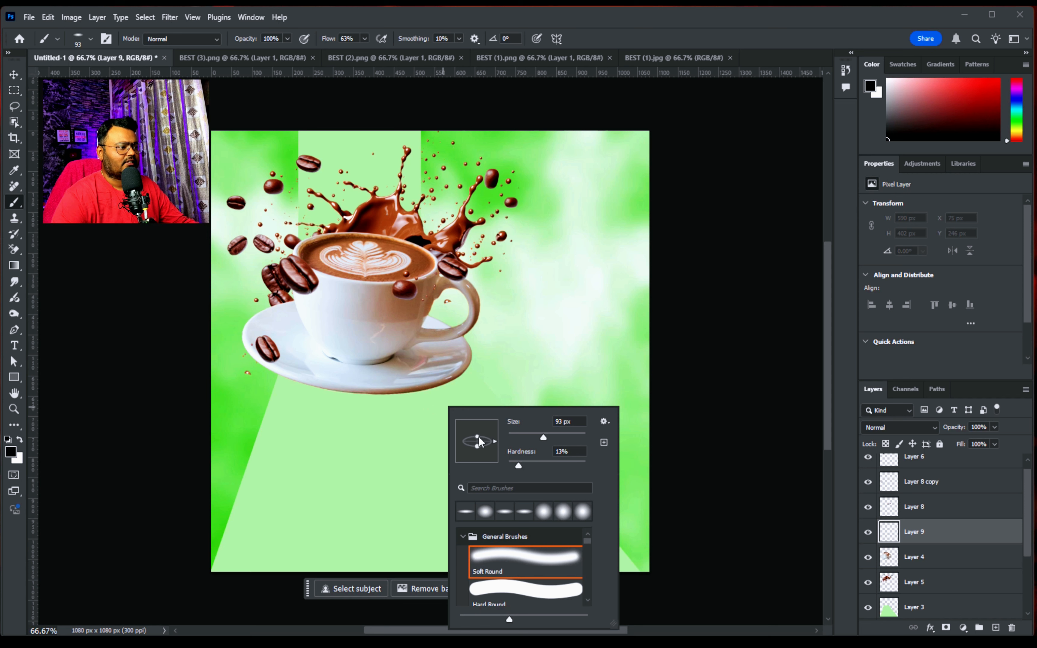
pyautogui.click(345, 406)
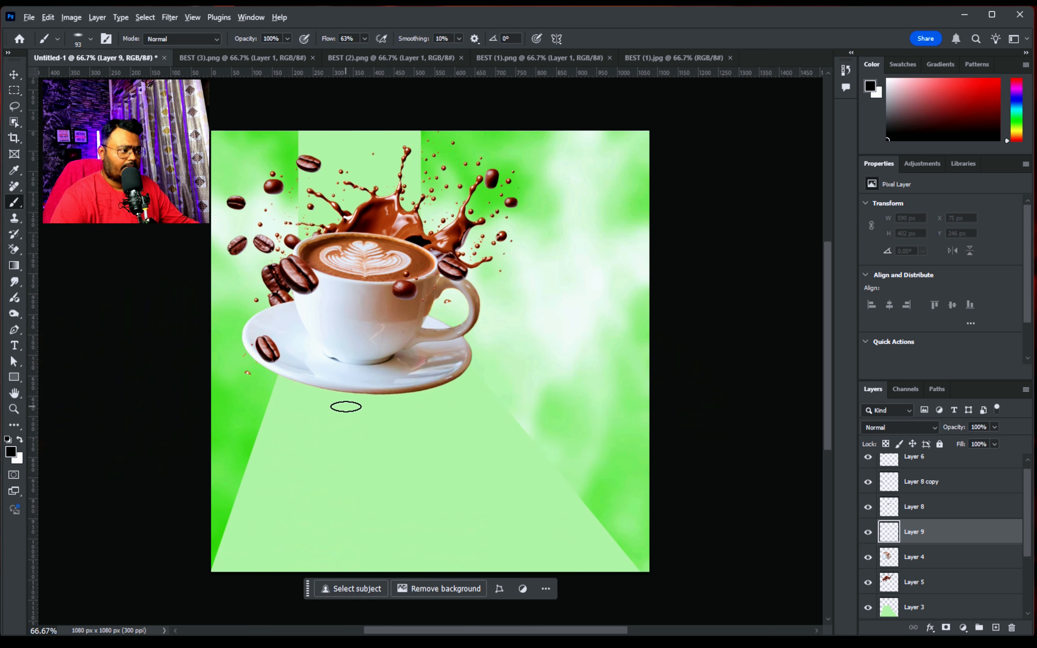
pyautogui.keyDown('alt'); pyautogui.rightClick(346, 406); pyautogui.keyUp('alt')
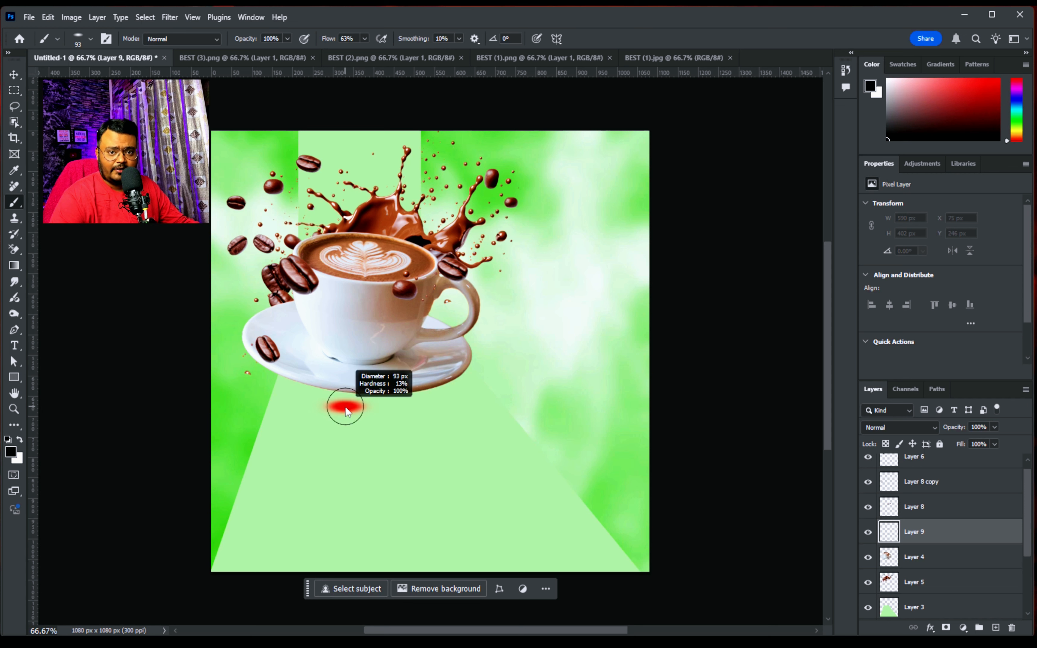
pyautogui.moveTo(346, 410)
pyautogui.mouseDown()
pyautogui.moveTo(467, 418)
pyautogui.moveTo(330, 435)
pyautogui.moveTo(423, 431)
pyautogui.mouseUp()
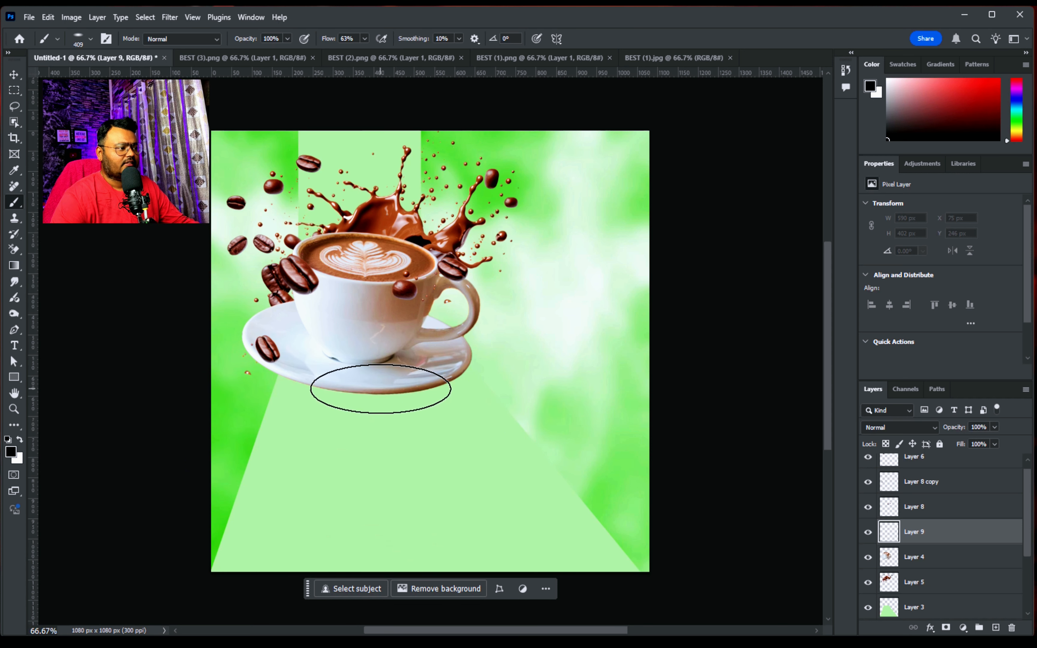
pyautogui.rightClick(380, 389)
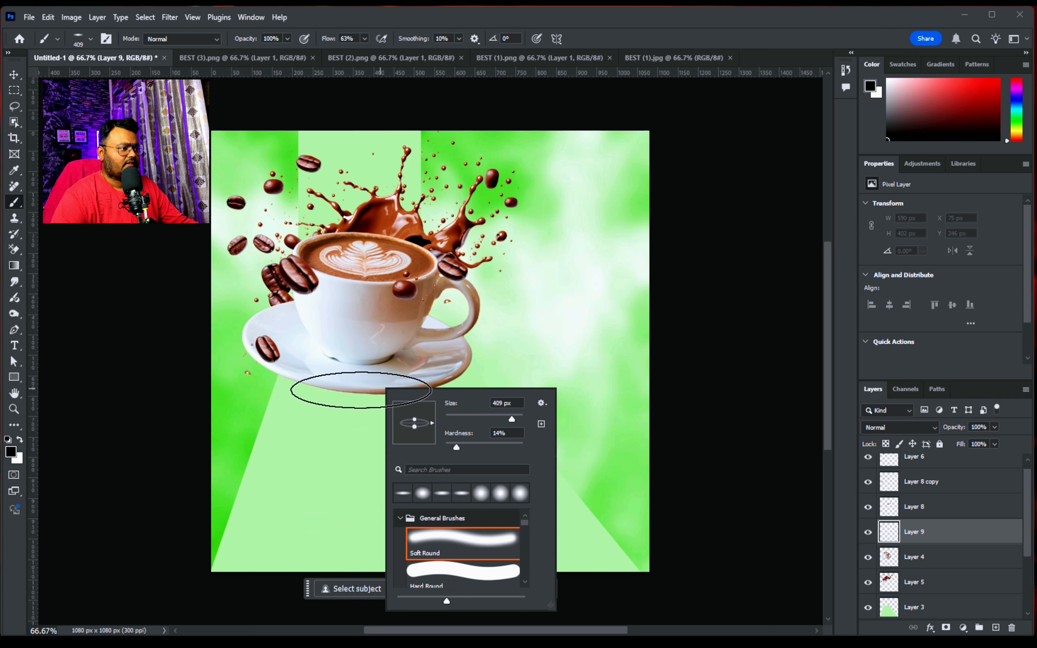
pyautogui.rightClick(361, 390)
# Paint a soft black shadow under the saucer and place its layer beneath the cup layer
pyautogui.click(361, 390)
pyautogui.moveTo(362, 390)
pyautogui.mouseDown()
pyautogui.moveTo(411, 405)
pyautogui.moveTo(423, 391)
pyautogui.moveTo(308, 392)
pyautogui.mouseUp()
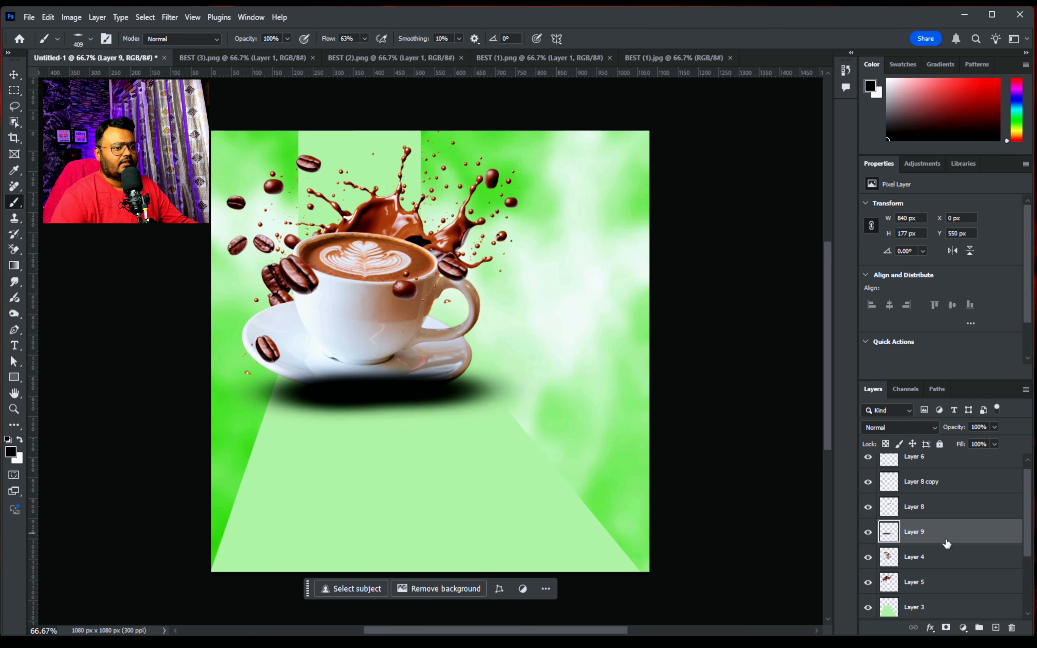
pyautogui.moveTo(946, 544)
pyautogui.mouseDown()
pyautogui.moveTo(936, 541)
pyautogui.moveTo(927, 569)
pyautogui.mouseUp()
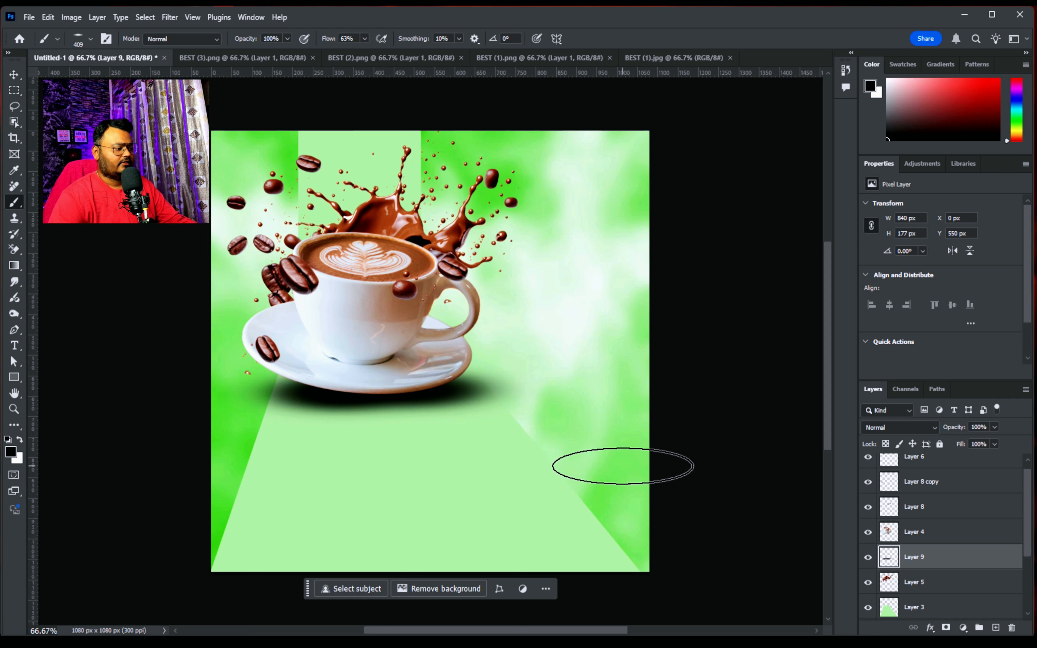
# Shrink the shadow to about 561 × 84 px and position it tightly under the saucer's bottom edge
pyautogui.hotkey('ctrl', 't')
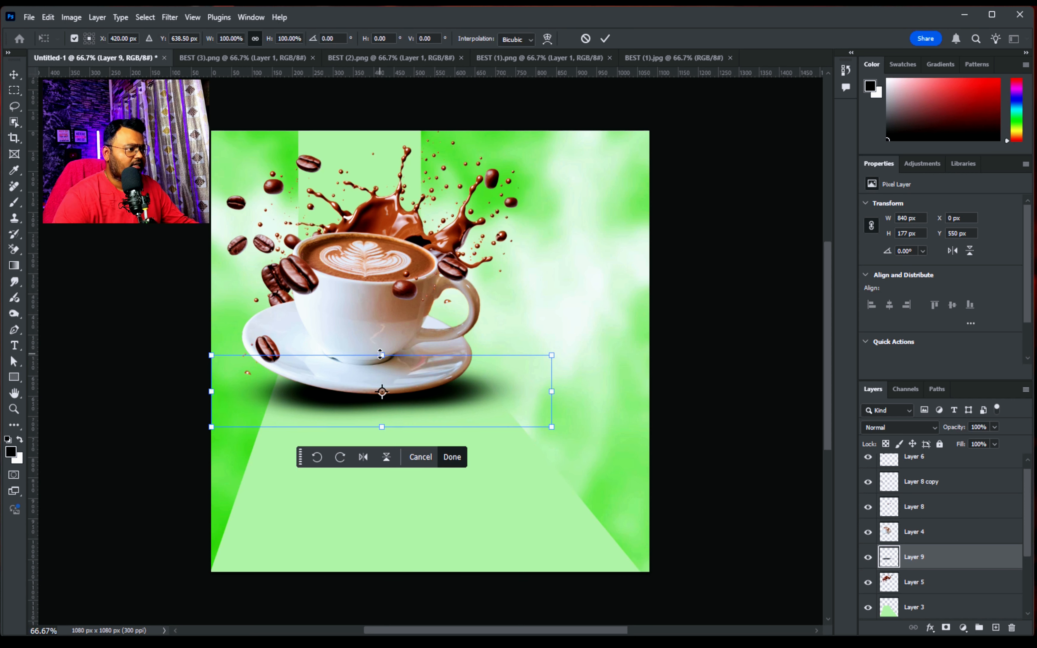
pyautogui.moveTo(380, 354); pyautogui.dragTo(376, 390)
pyautogui.moveTo(554, 413); pyautogui.dragTo(481, 415)
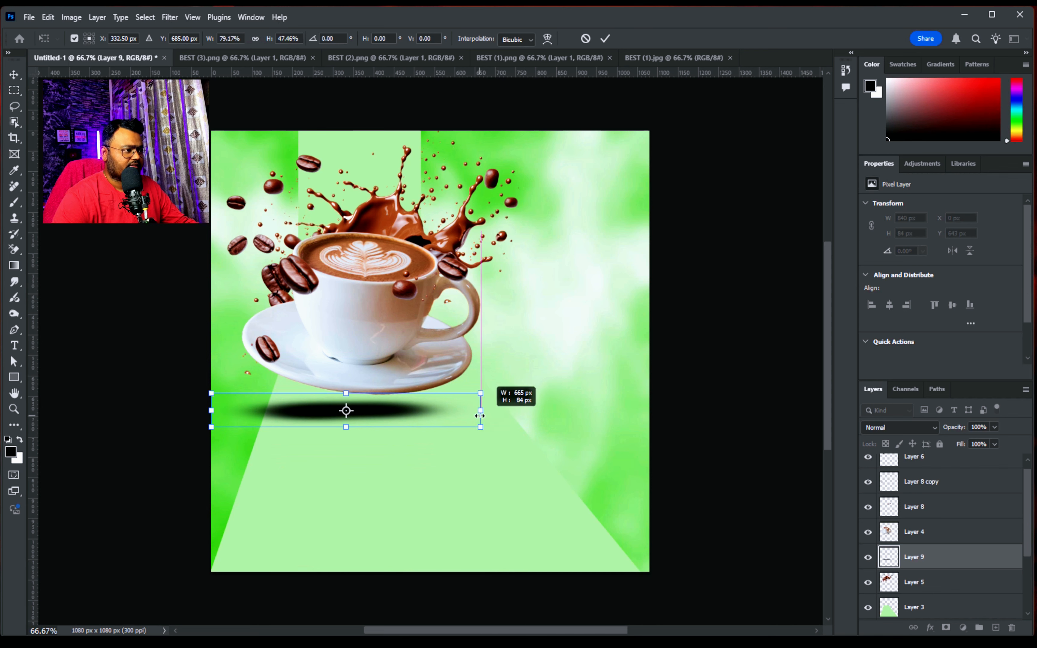
pyautogui.moveTo(211, 411); pyautogui.dragTo(252, 411)
pyautogui.moveTo(399, 404); pyautogui.dragTo(420, 387)
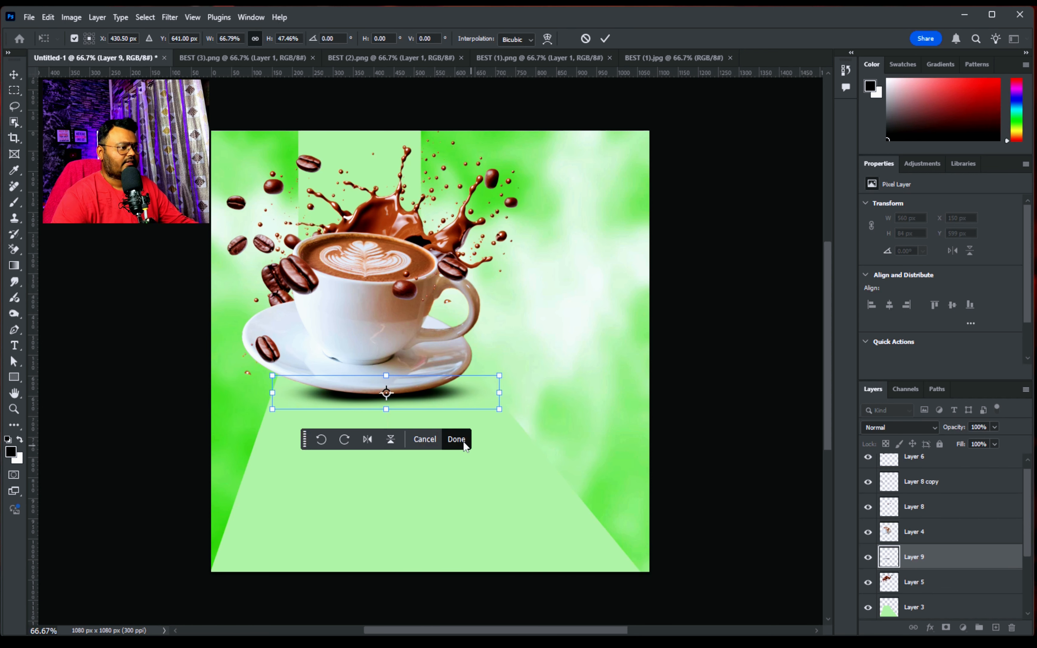
pyautogui.click(464, 444)
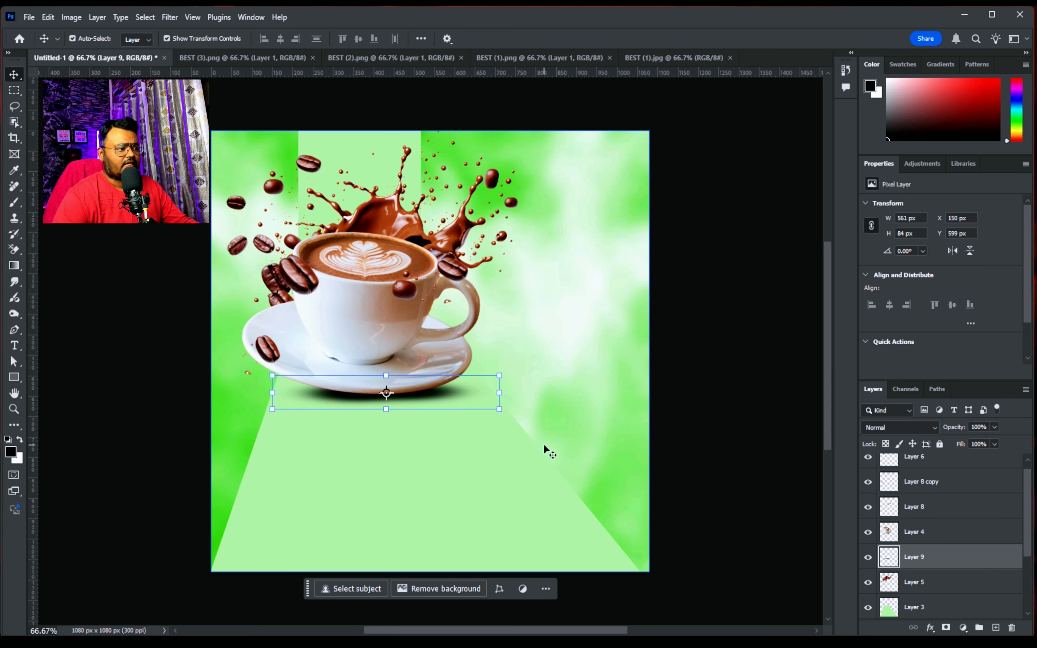
# Add the text "BEST" beside the cup and set its font to Burbank Big Condensed Black
pyautogui.press('t')
pyautogui.click(522, 298)
pyautogui.write('BES')
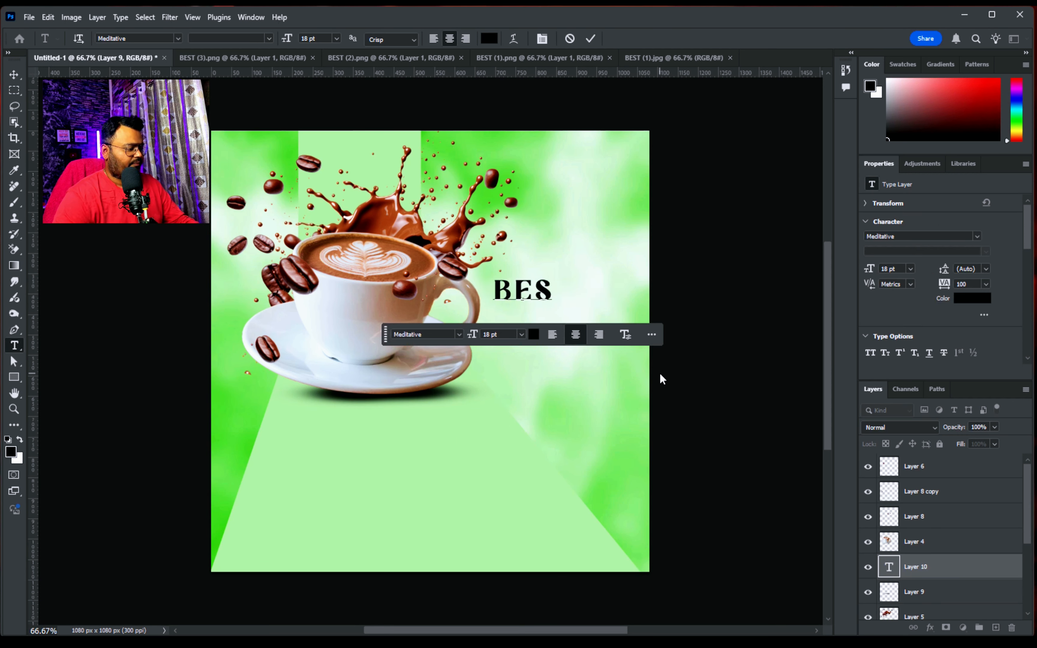
pyautogui.write('T')
pyautogui.click(14, 74)
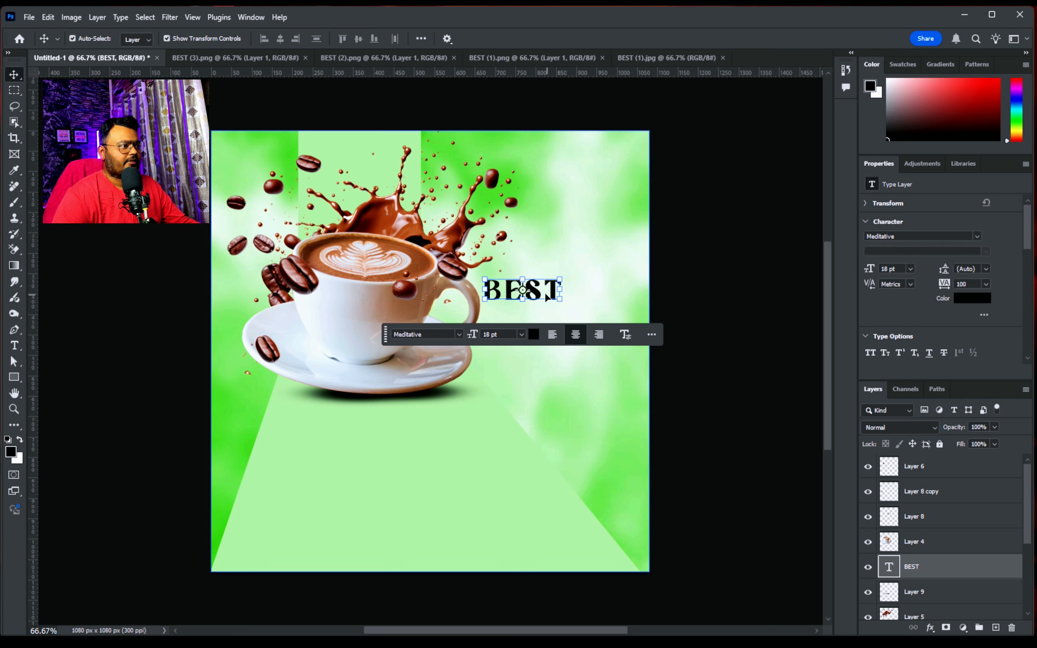
pyautogui.click(459, 335)
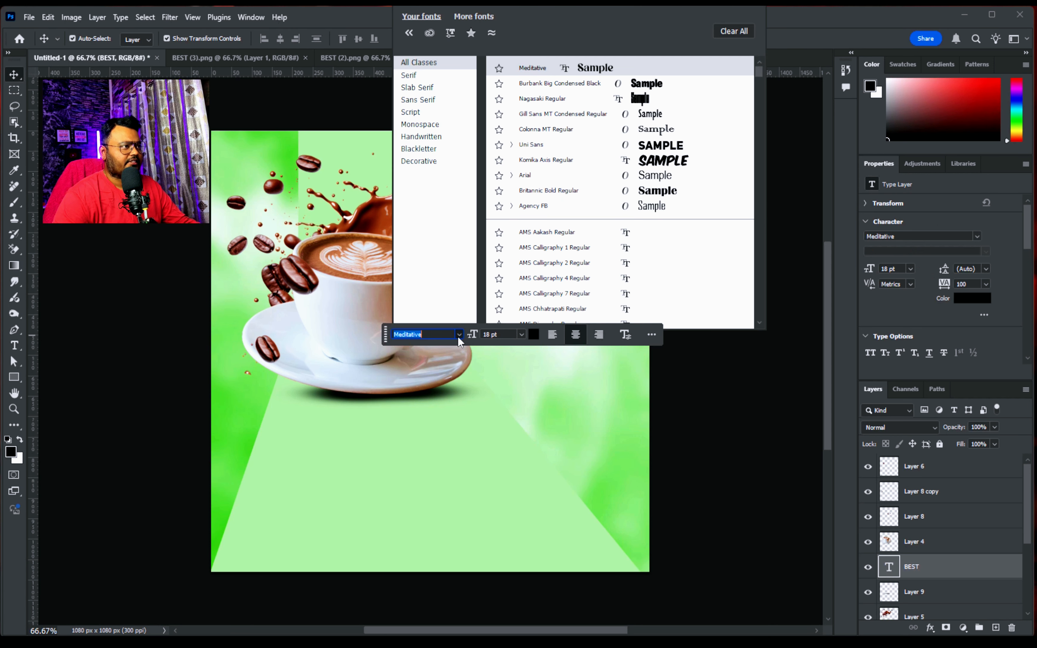
pyautogui.click(646, 83)
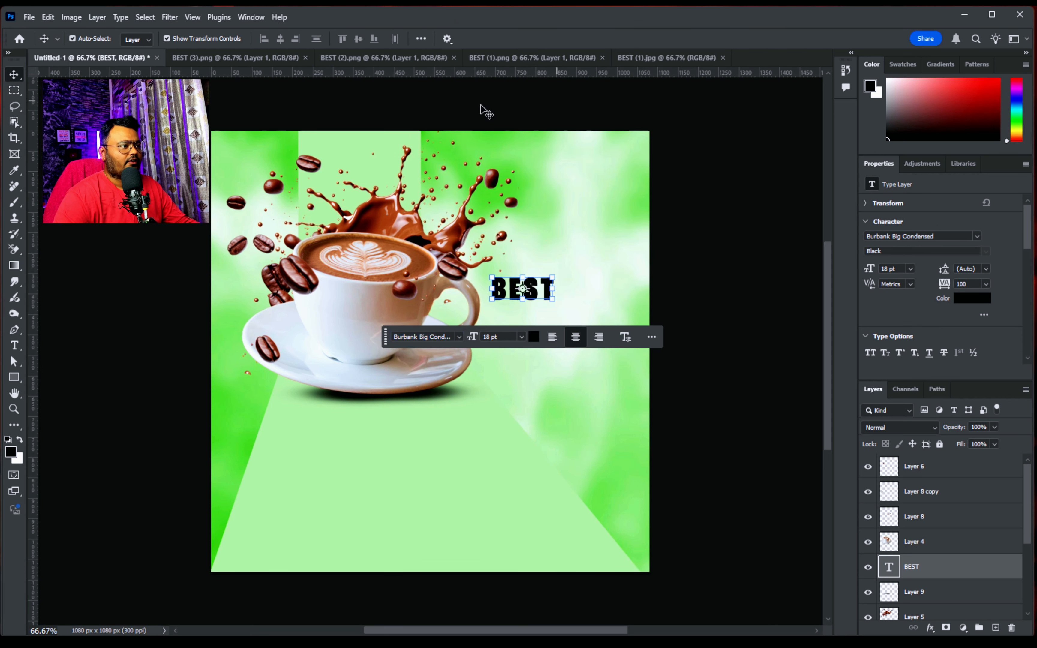
# Enlarge the BEST text to about 31.59 pt and place it beside the splash in the canvas's upper-right area
pyautogui.moveTo(522, 288); pyautogui.dragTo(627, 254)
pyautogui.hotkey('ctrl', 't')
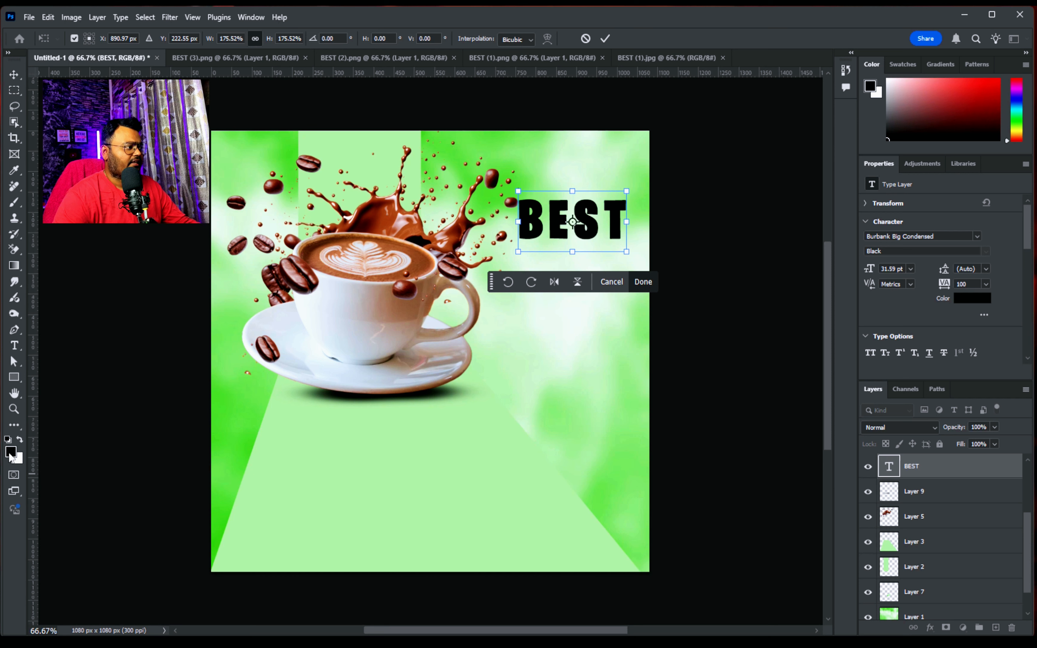
pyautogui.click(643, 282)
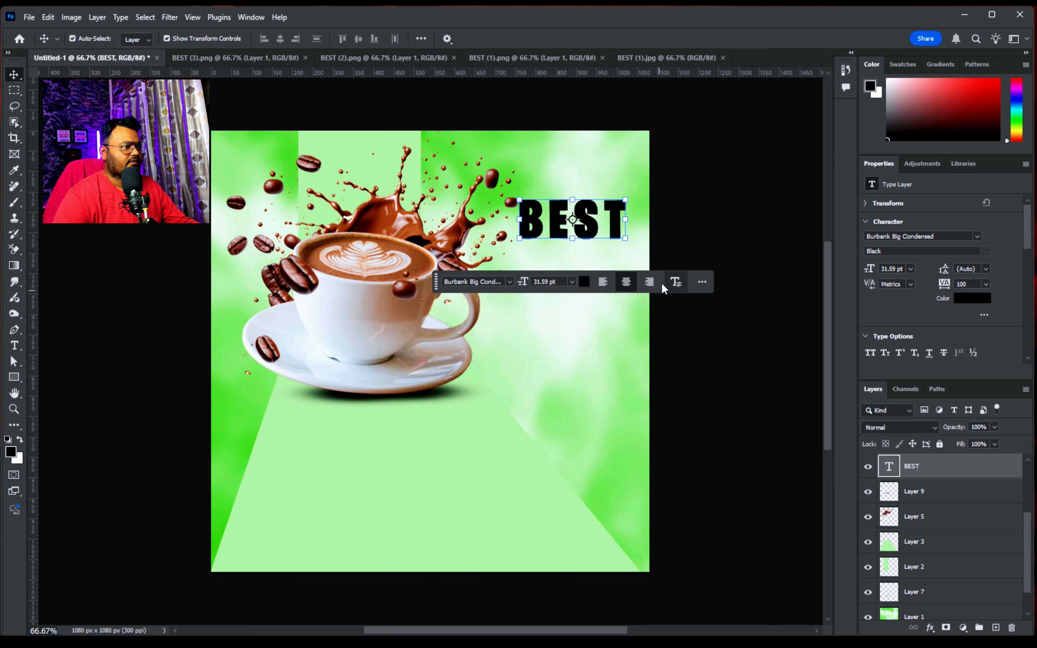
# Colour the BEST text dark green (#297213) and move it higher, toward the canvas's upper-right corner
pyautogui.click(665, 283)
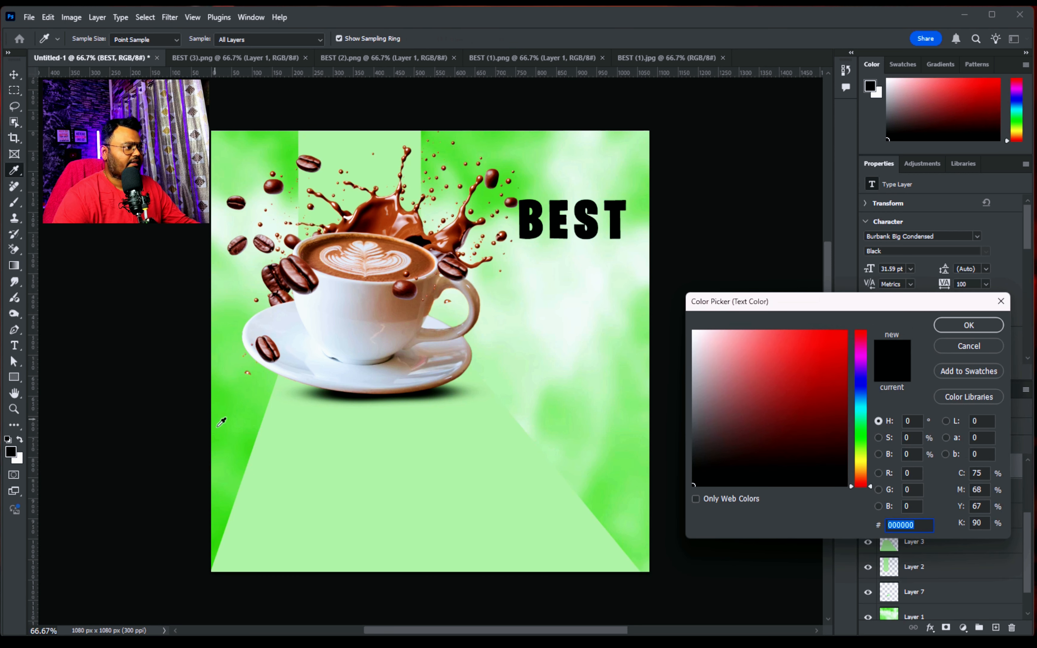
pyautogui.click(240, 442)
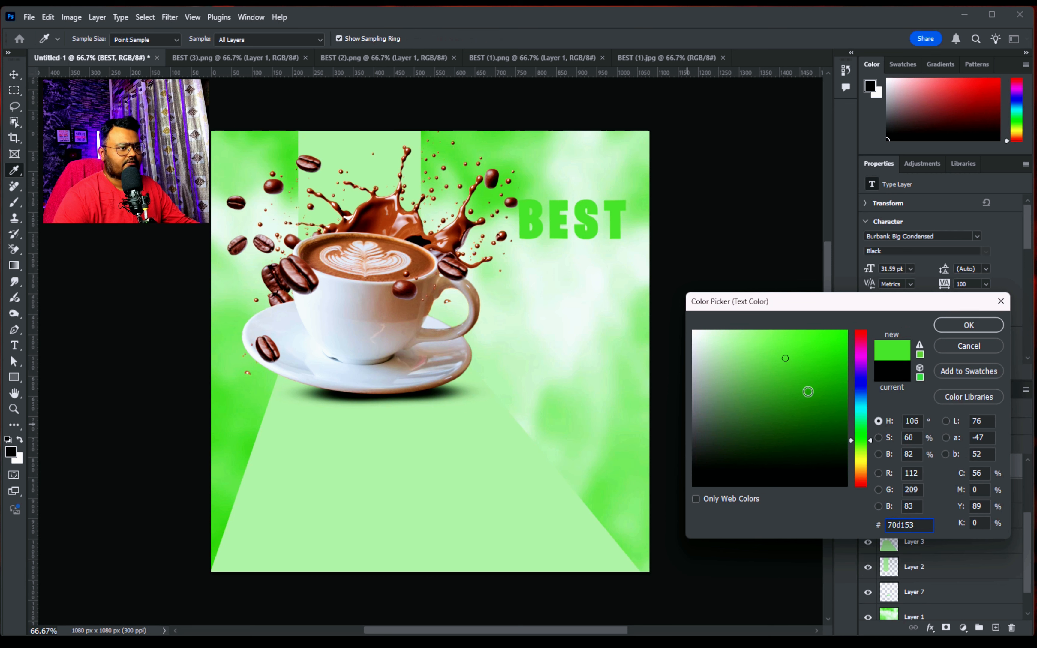
pyautogui.click(809, 393)
pyautogui.click(821, 416)
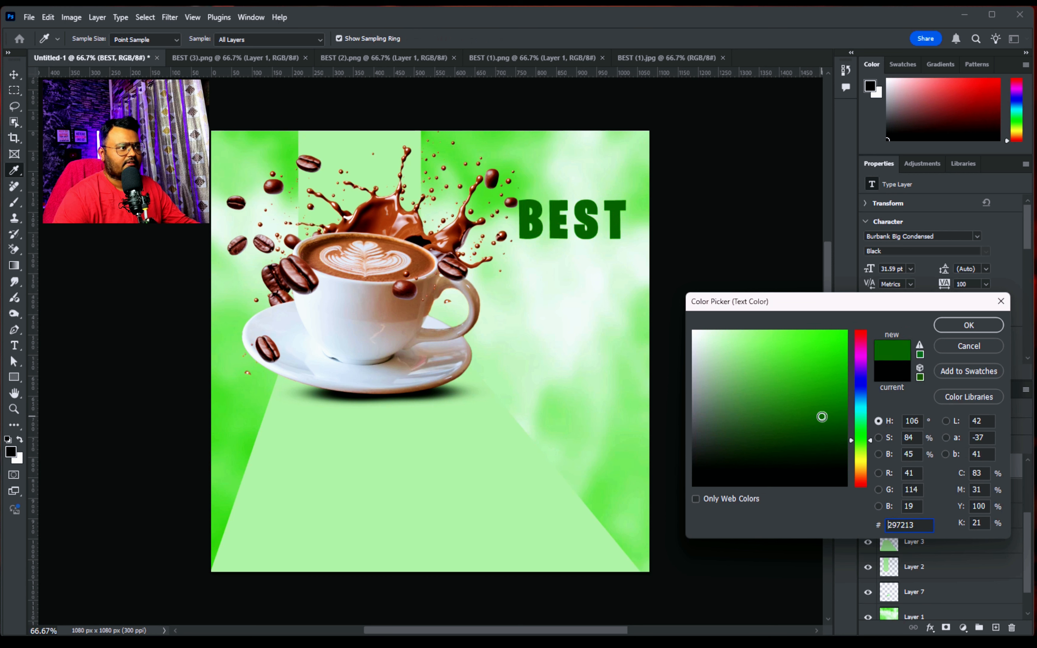
pyautogui.click(967, 325)
pyautogui.press('v')
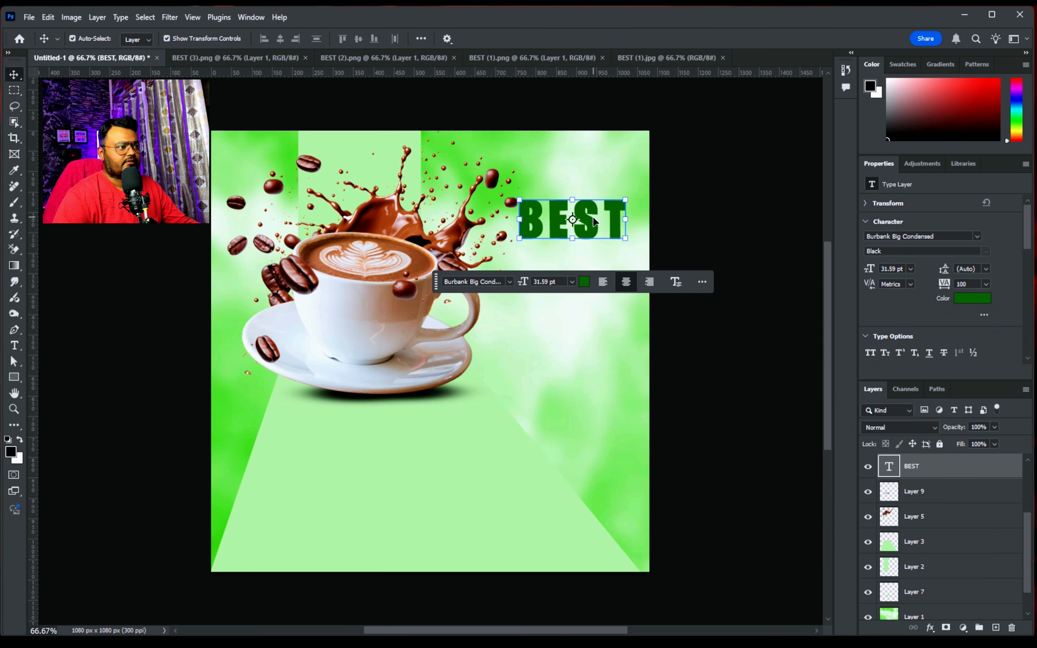
pyautogui.moveTo(596, 224); pyautogui.dragTo(606, 181)
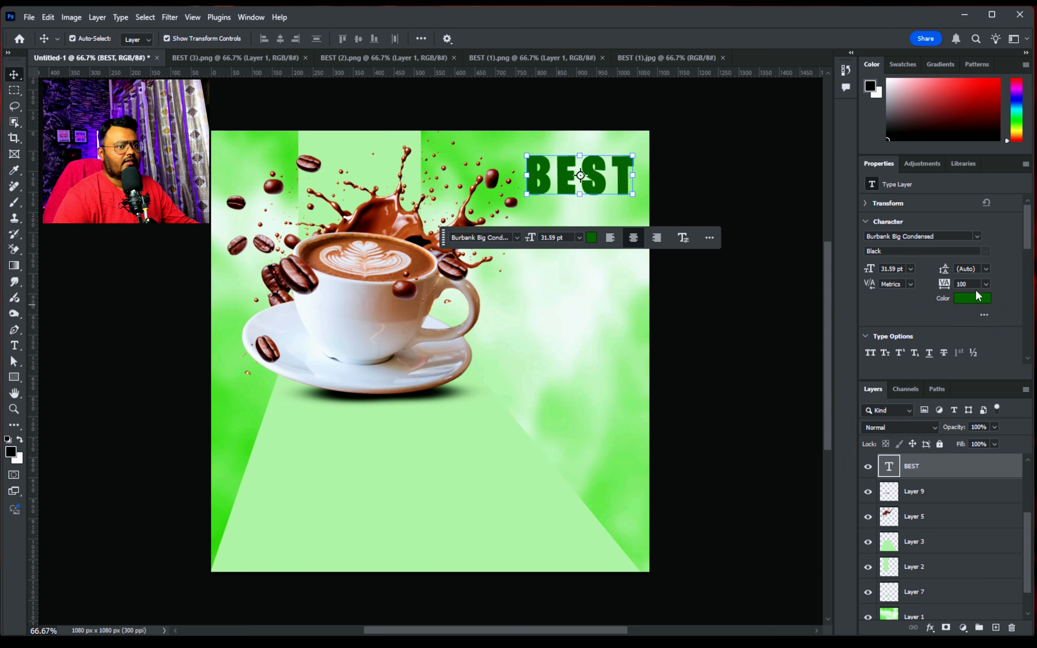
# Tighten the letter spacing of the BEST text to a tracking of 20
pyautogui.moveTo(947, 288)
pyautogui.mouseDown()
pyautogui.moveTo(921, 288)
pyautogui.moveTo(947, 287)
pyautogui.mouseUp()
pyautogui.click(733, 215)
pyautogui.click(582, 172)
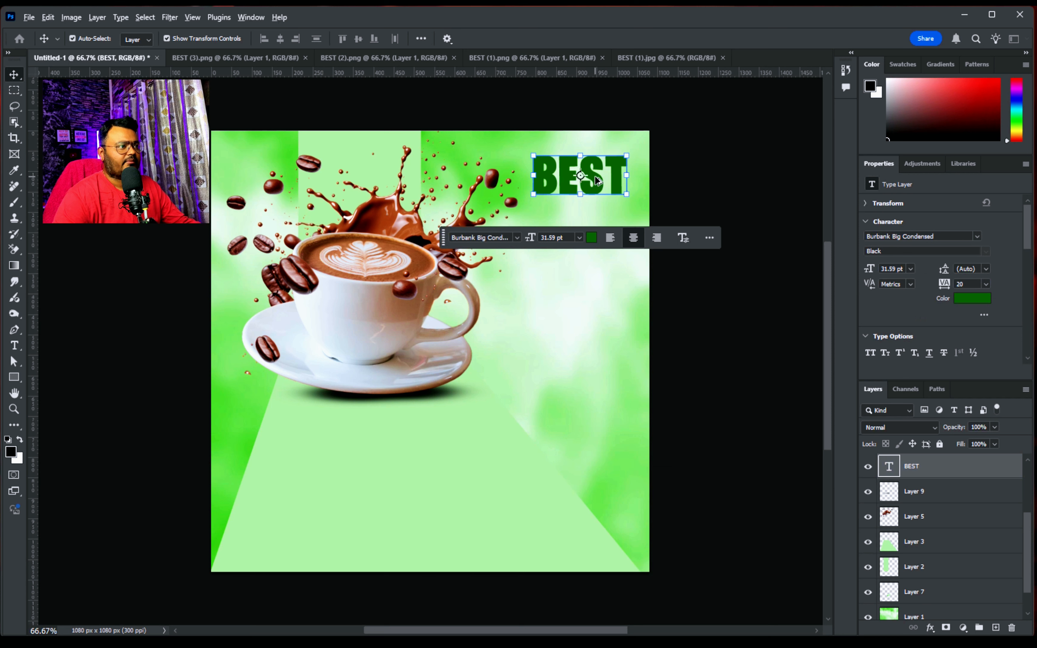
# Duplicate the BEST text directly below itself, change the copy to "FLAVOR" and shift it left to fit inside the canvas
pyautogui.moveTo(596, 177); pyautogui.dragTo(596, 228)
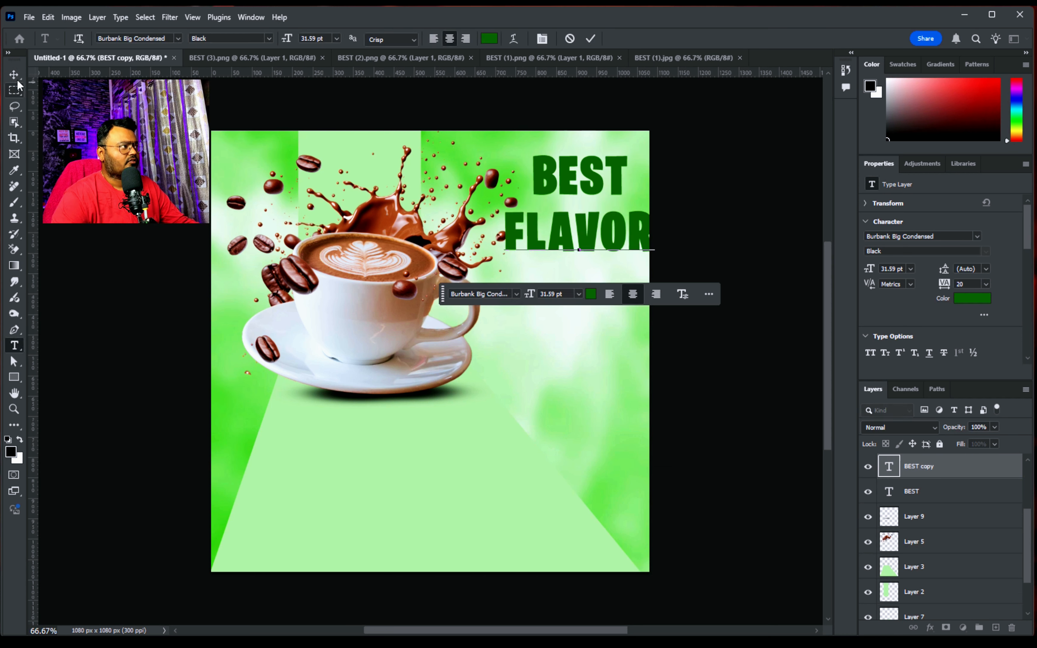
pyautogui.click(15, 76)
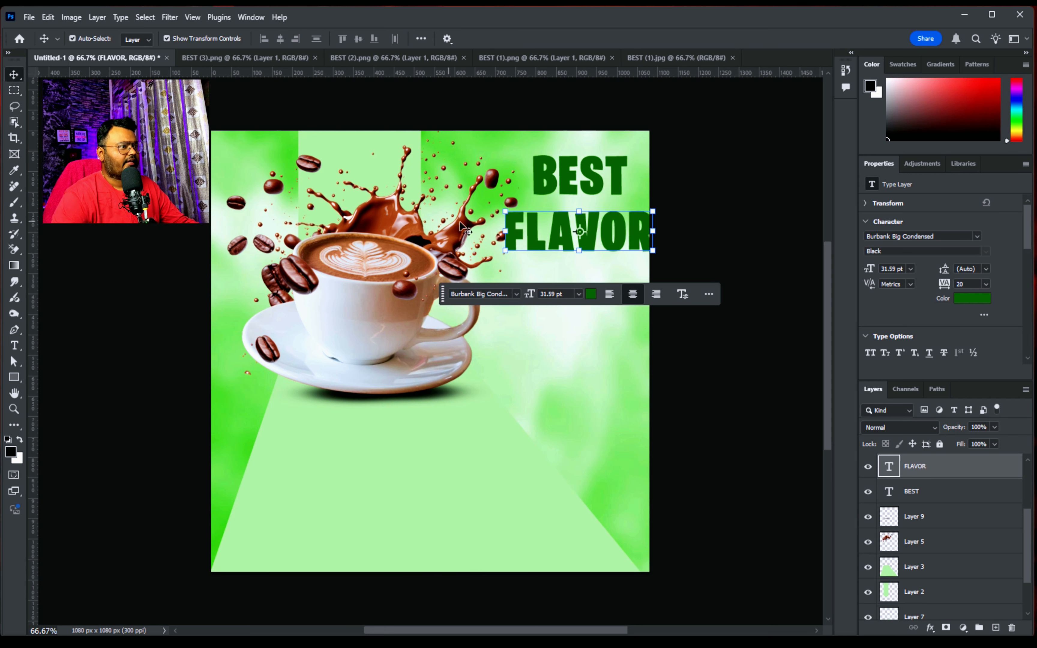
pyautogui.moveTo(622, 238); pyautogui.dragTo(608, 238)
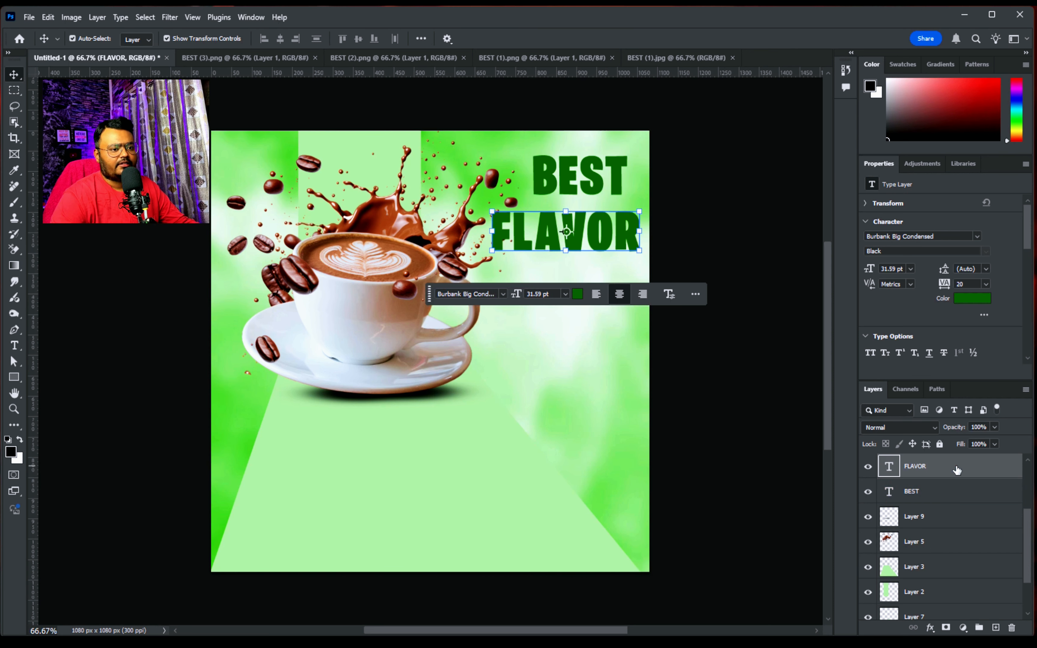
# Move the FLAVOR layer beneath the splash layer (Layer 5) and enlarge the text to about 32.78 pt
pyautogui.moveTo(957, 471); pyautogui.dragTo(952, 559)
pyautogui.hotkey('ctrl', 't')
pyautogui.moveTo(491, 202); pyautogui.dragTo(485, 201)
pyautogui.moveTo(586, 224); pyautogui.dragTo(584, 223)
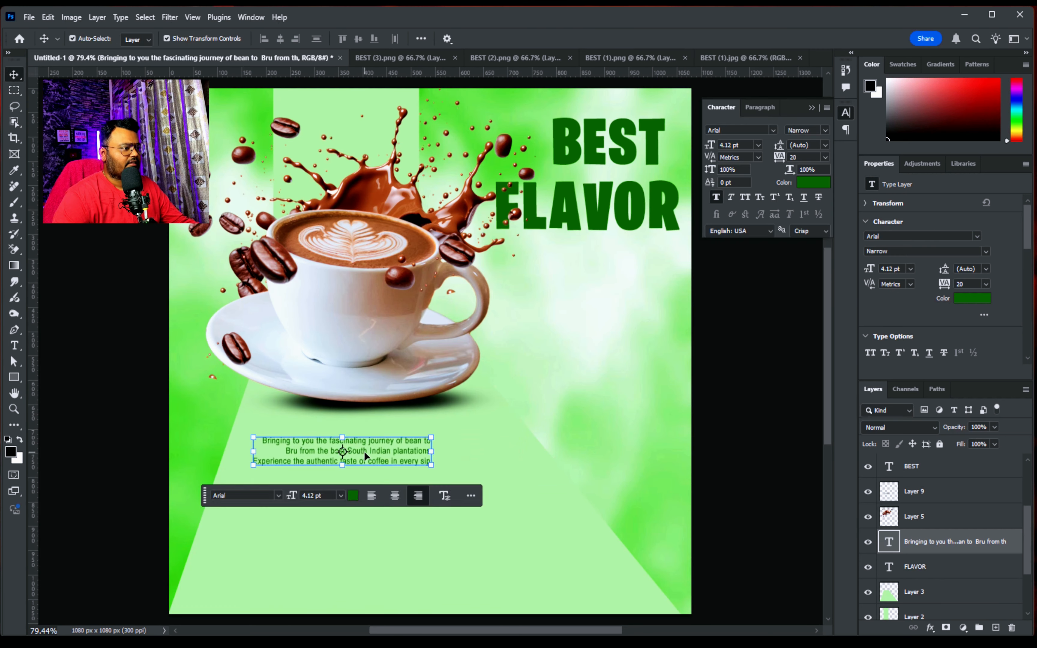
# Place the right-aligned 6.49 pt Arial Narrow paragraph beginning "Bringing to you the fascinating journey of bean to Bru" beneath FLAVOR
pyautogui.moveTo(366, 448); pyautogui.dragTo(581, 279)
pyautogui.press('Return')
# Colour the word "Bru" in the paragraph darker green (#154607) and set it to Arial Bold
pyautogui.doubleClick(537, 269)
pyautogui.click(537, 270)
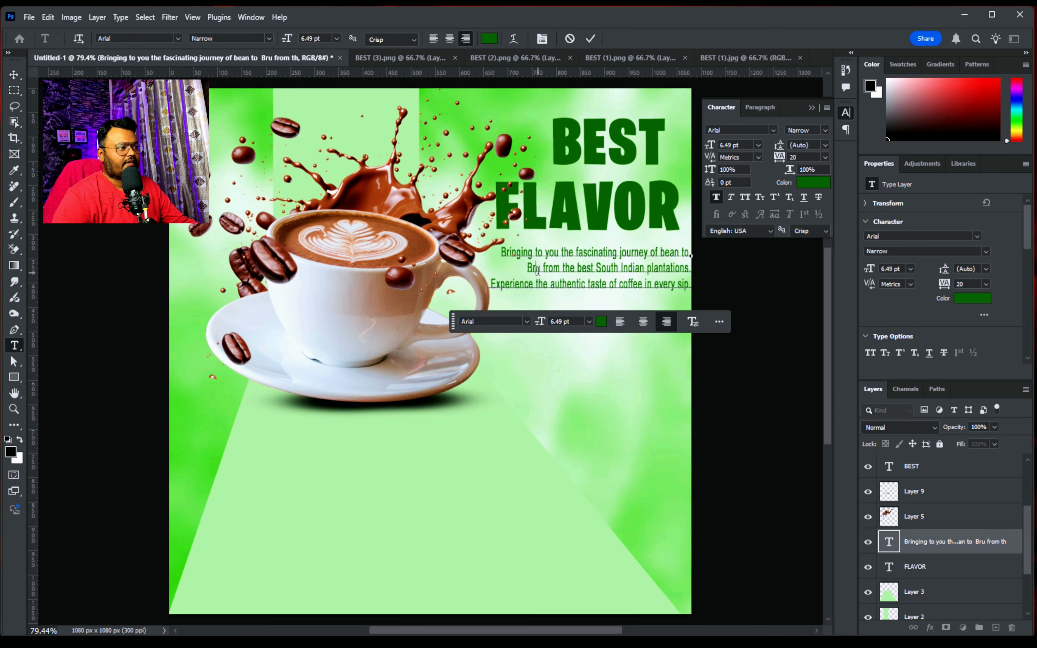
pyautogui.click(601, 322)
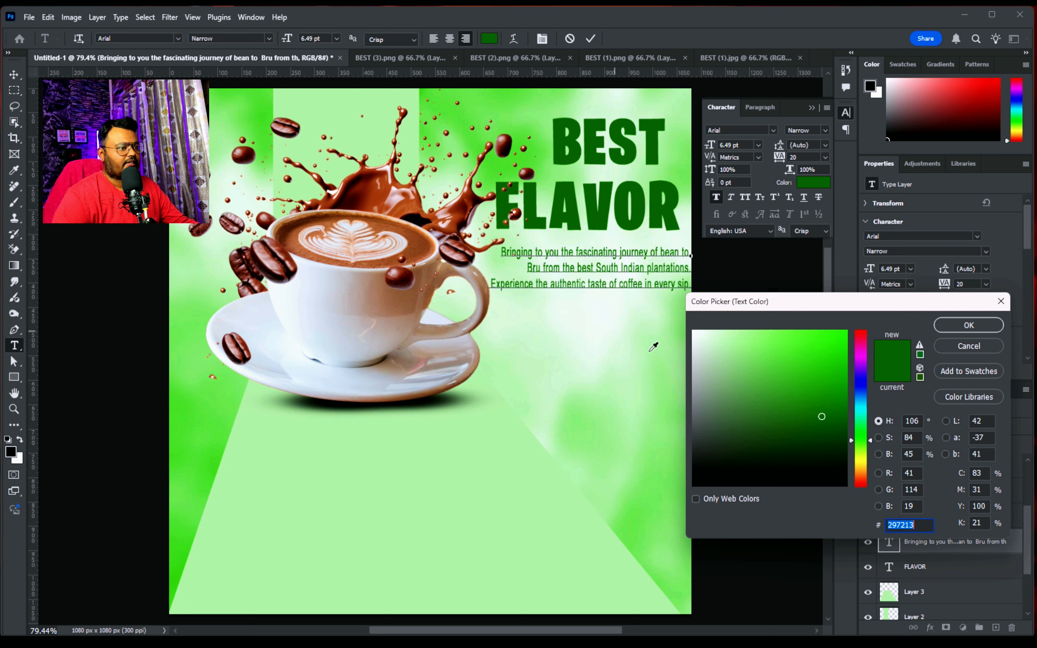
pyautogui.click(831, 444)
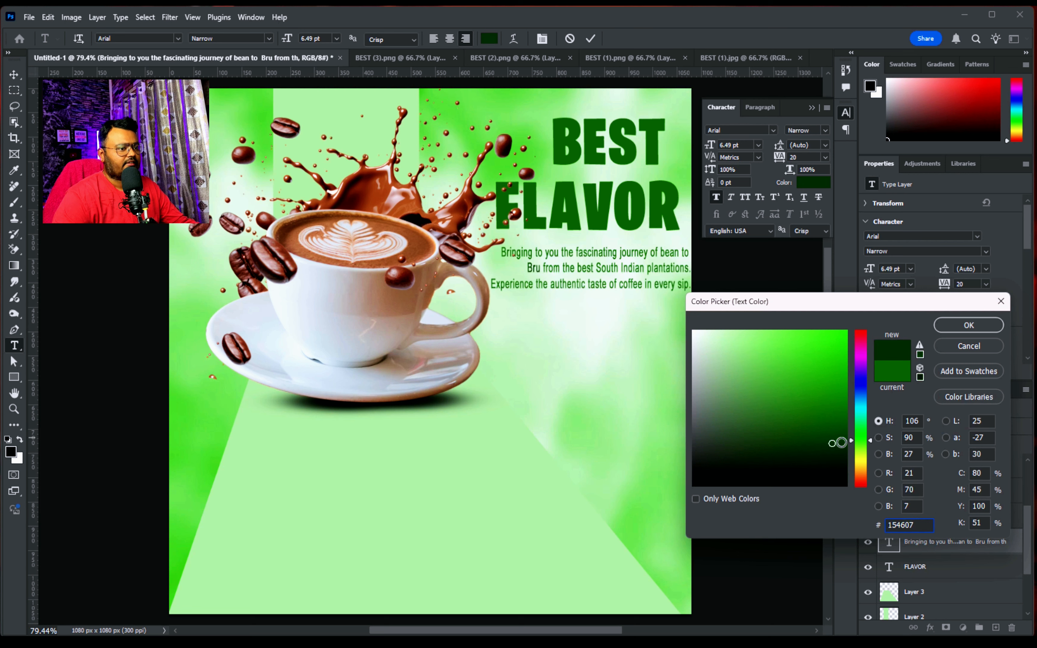
pyautogui.click(1001, 325)
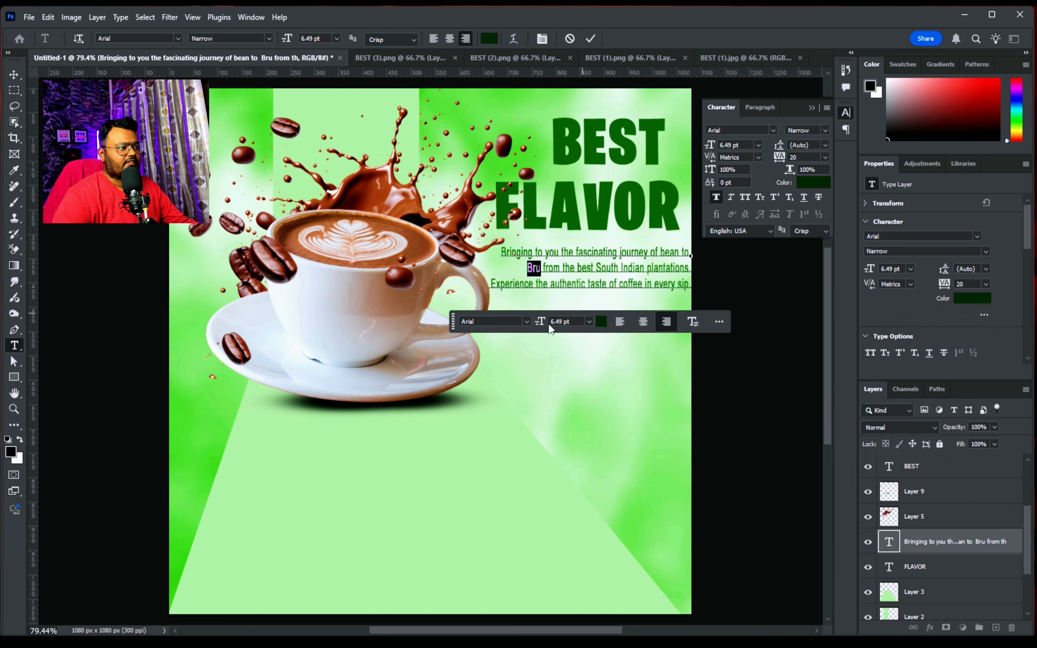
pyautogui.click(525, 322)
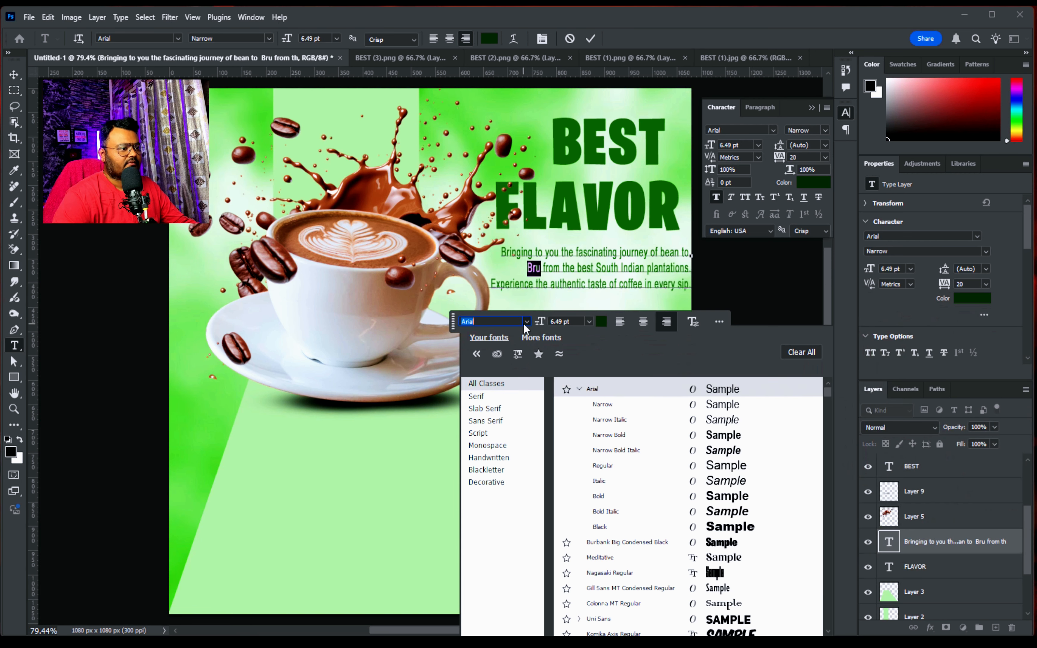
pyautogui.click(721, 496)
pyautogui.hotkey('ctrl', 'Return')
pyautogui.press('v')
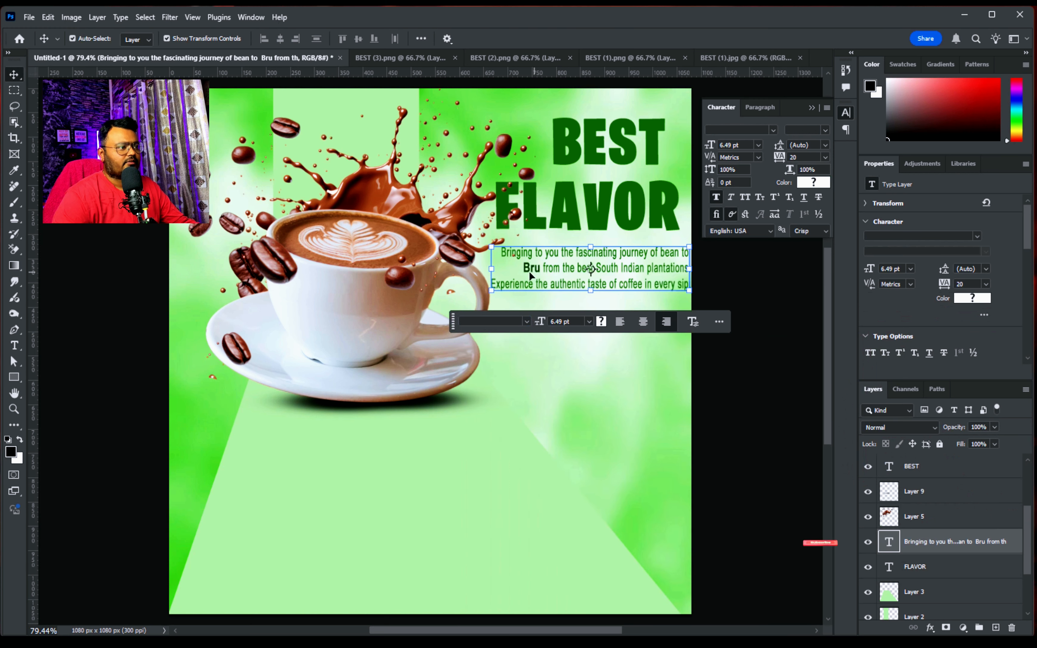
pyautogui.click(752, 428)
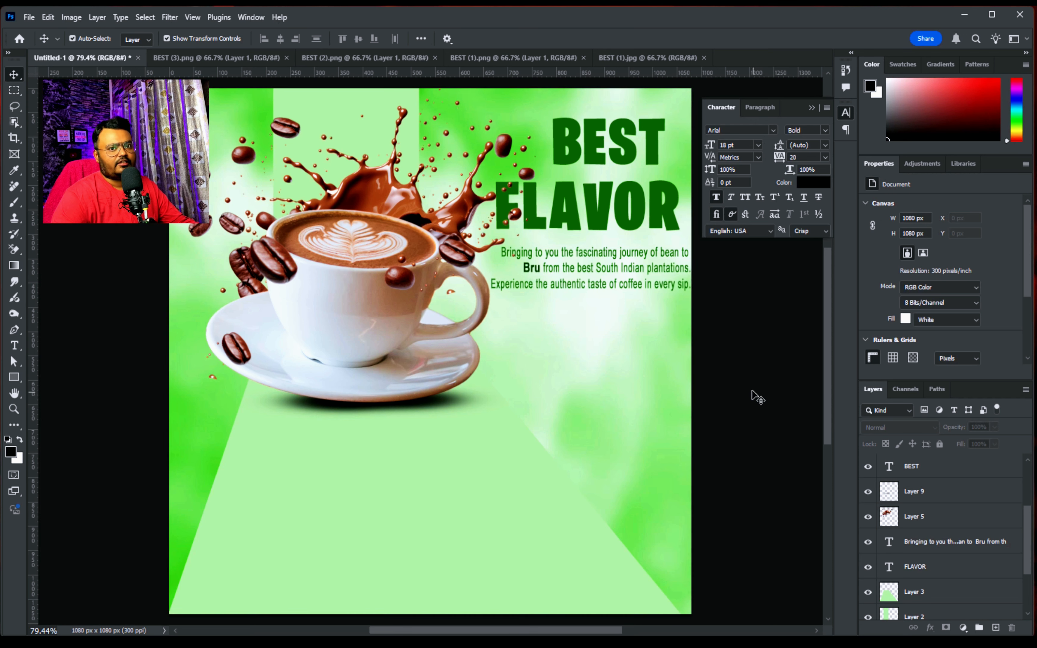
pyautogui.click(505, 439)
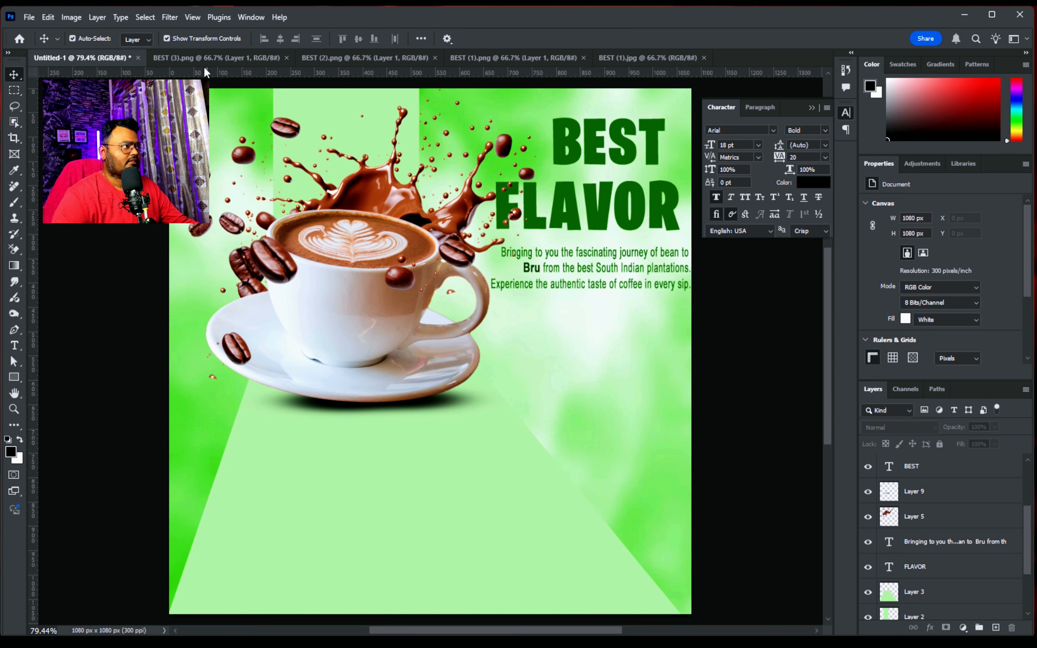
# Bring the BRU coffee jar from BEST (3).png into the poster and scale it to about 223 × 397 px beneath the paragraph
pyautogui.click(206, 57)
pyautogui.moveTo(441, 376); pyautogui.dragTo(559, 394)
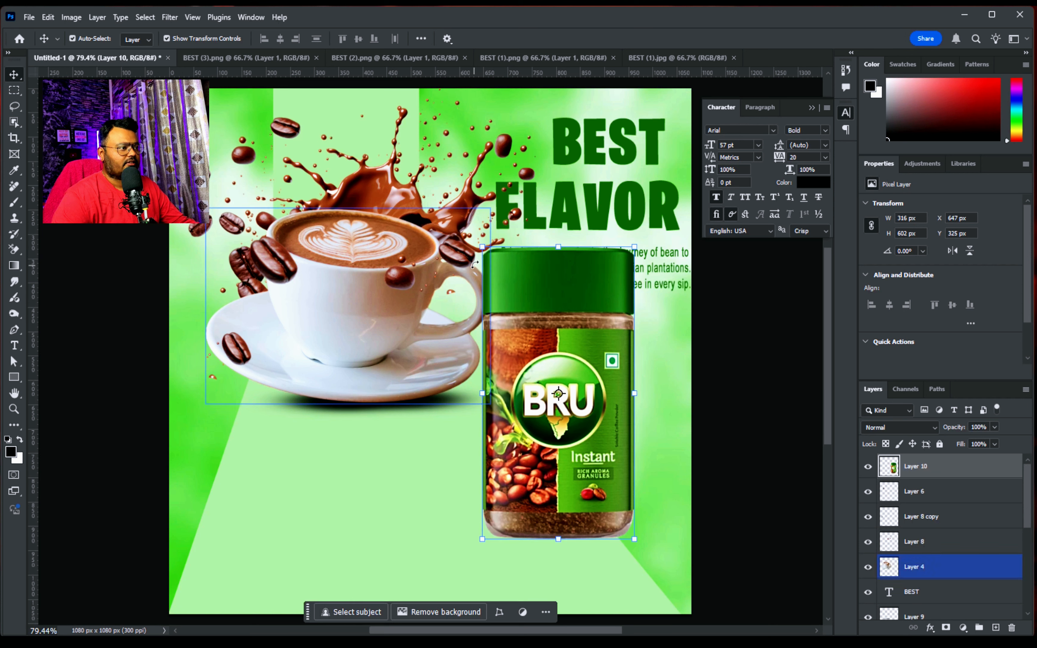
pyautogui.hotkey('ctrl', 't')
pyautogui.moveTo(482, 247); pyautogui.dragTo(533, 346)
pyautogui.moveTo(592, 439); pyautogui.dragTo(616, 392)
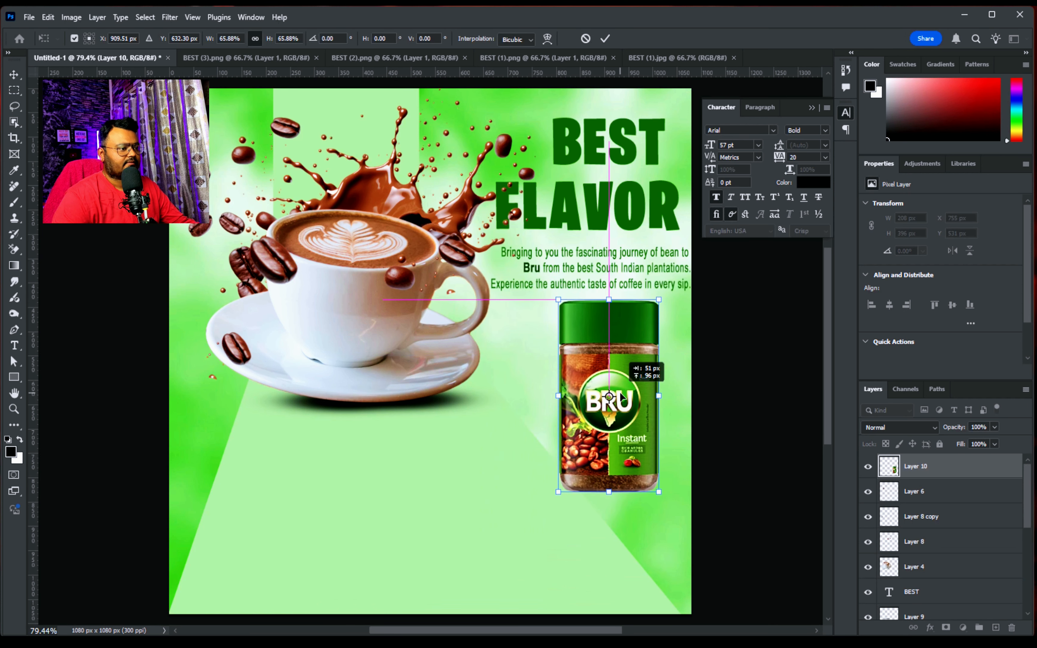
pyautogui.moveTo(658, 492); pyautogui.dragTo(665, 493)
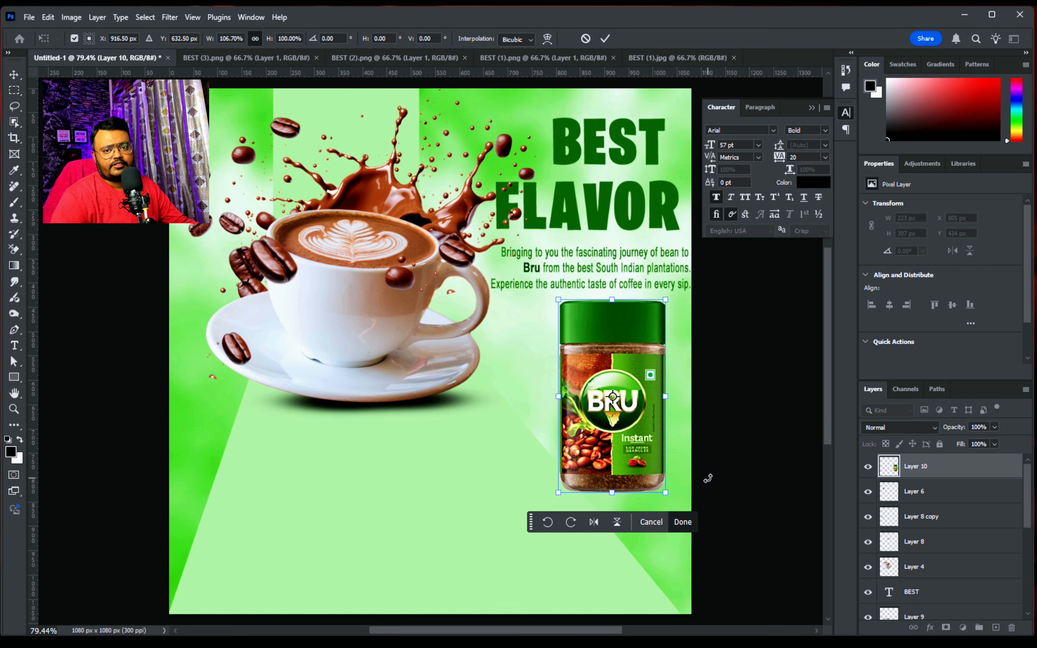
pyautogui.click(688, 524)
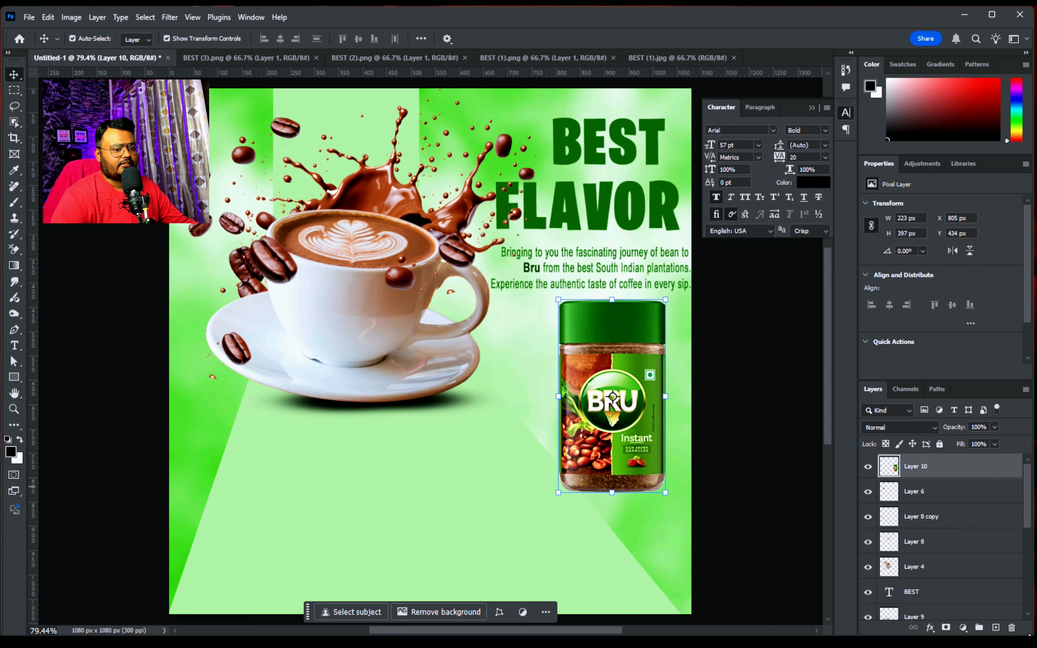
# Paint a flat black shadow about 336 × 48 px along the jar's base on a new layer and place that layer beneath the jar's
pyautogui.click(995, 628)
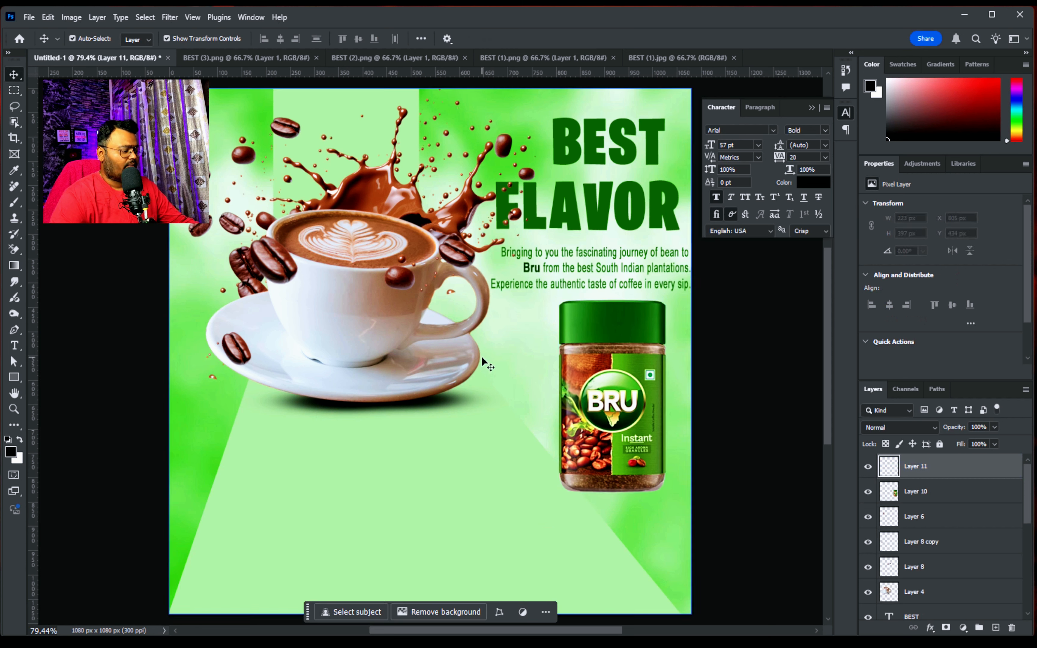
pyautogui.press('b')
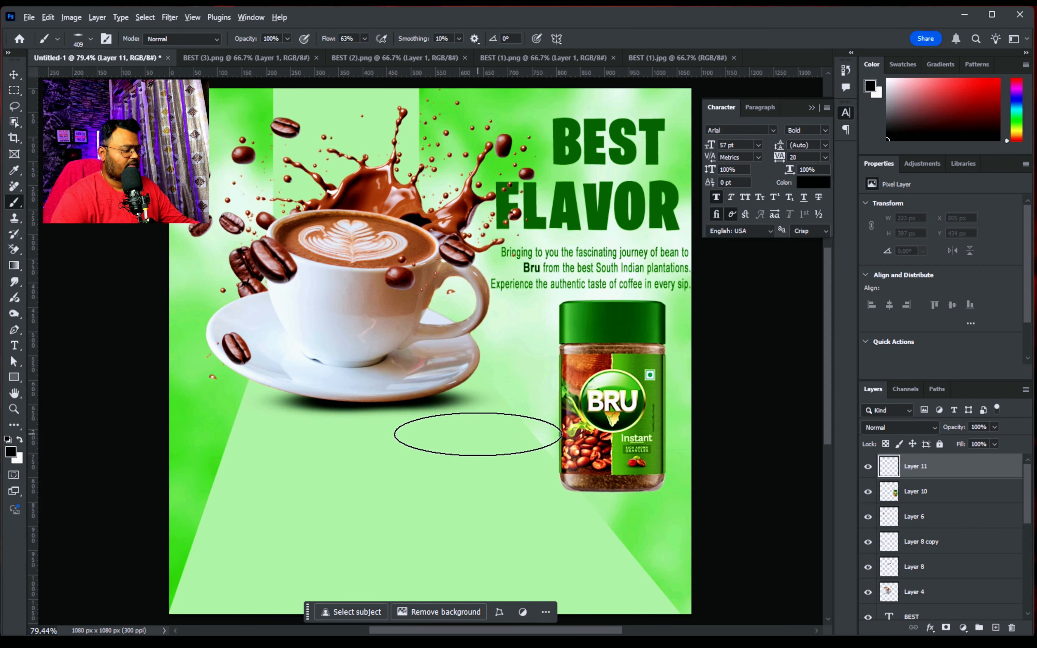
pyautogui.moveTo(478, 434); pyautogui.dragTo(405, 423)
pyautogui.click(572, 491)
pyautogui.moveTo(572, 491); pyautogui.dragTo(658, 491)
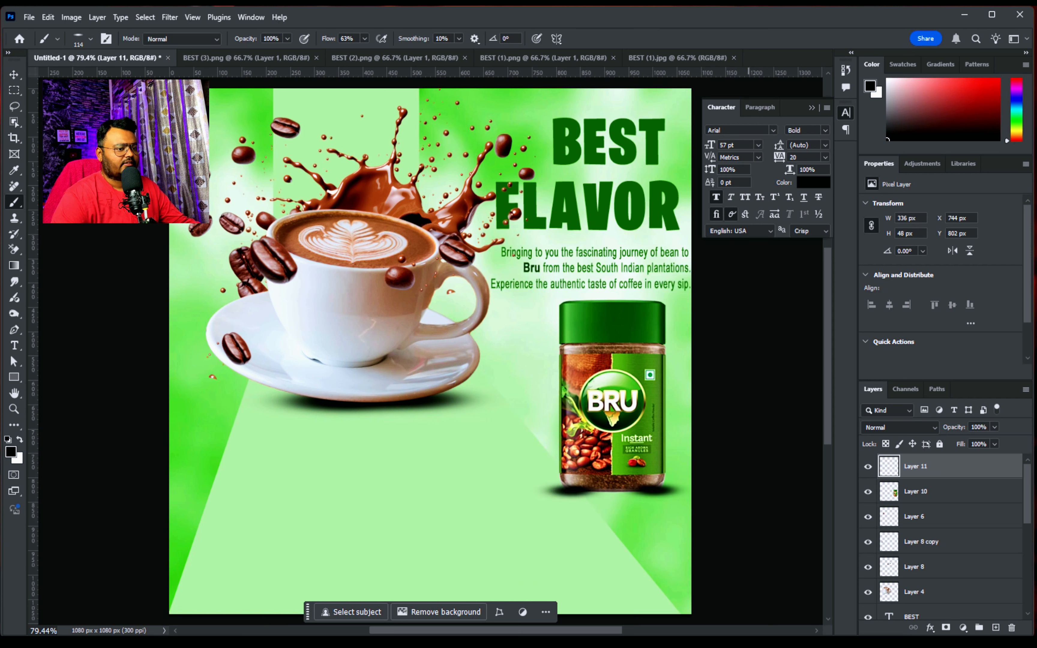
pyautogui.moveTo(964, 477); pyautogui.dragTo(953, 501)
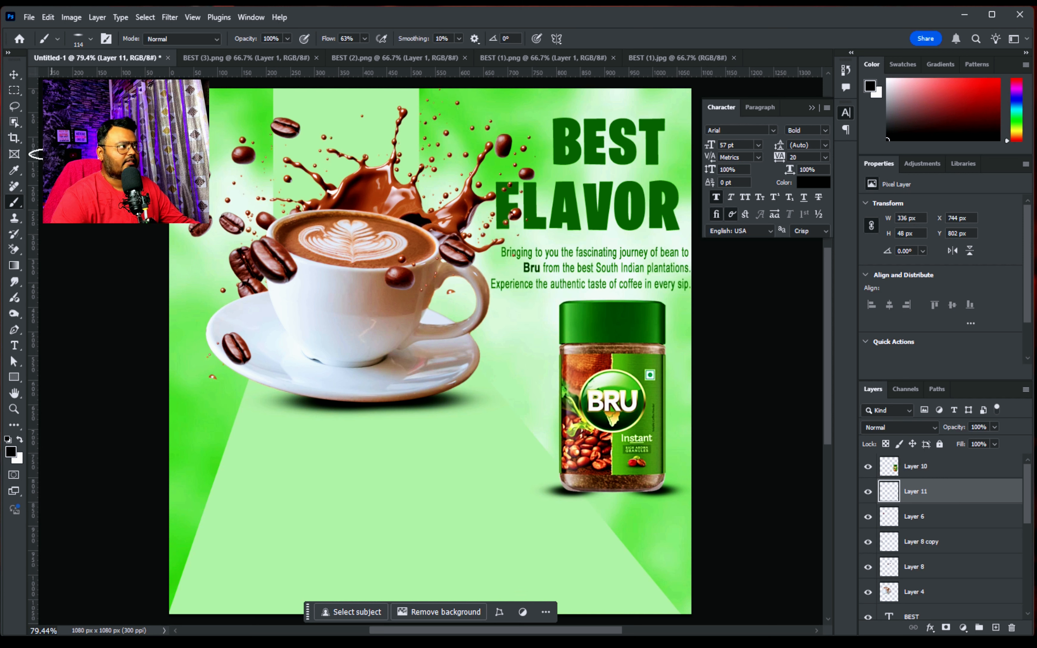
# Lower the opacity of the jar's shadow layer to about 72%
pyautogui.press('v')
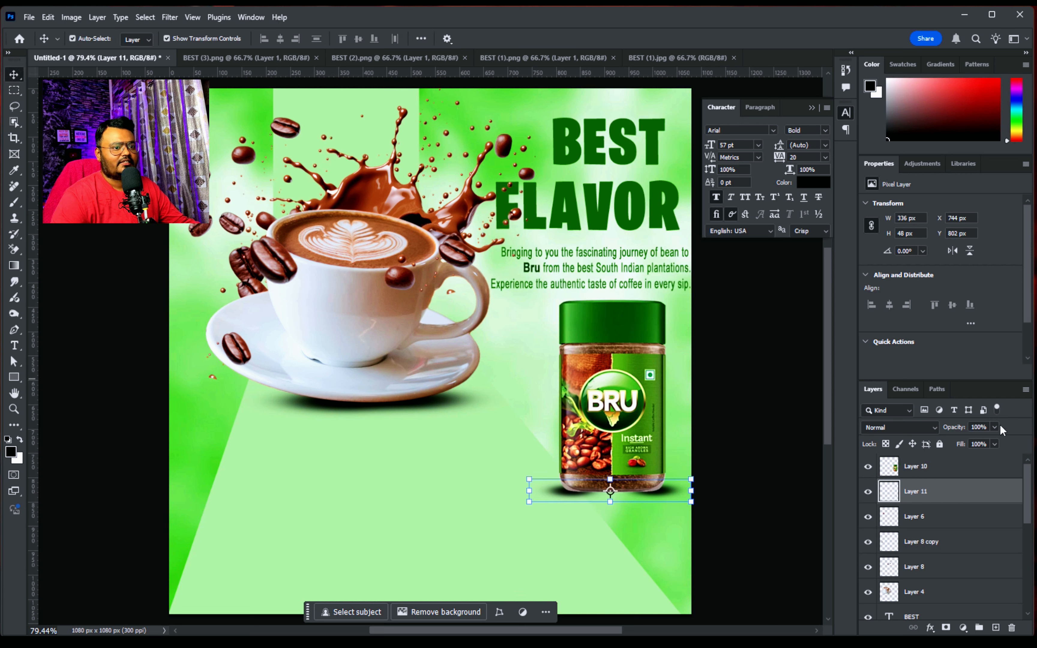
pyautogui.click(993, 427)
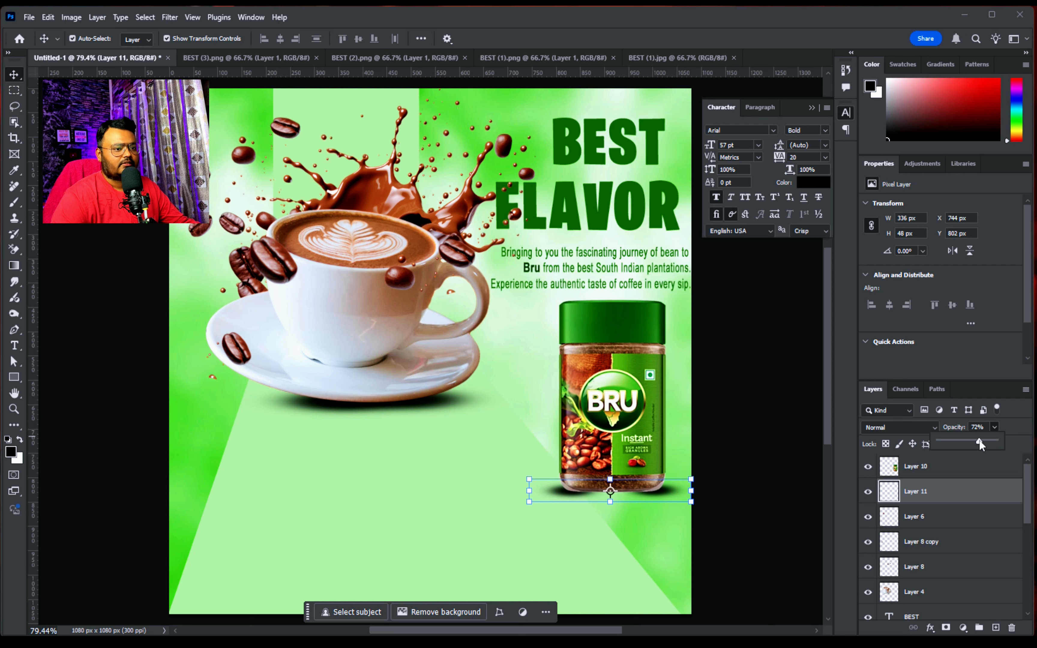
pyautogui.moveTo(979, 440); pyautogui.dragTo(978, 440)
pyautogui.click(754, 377)
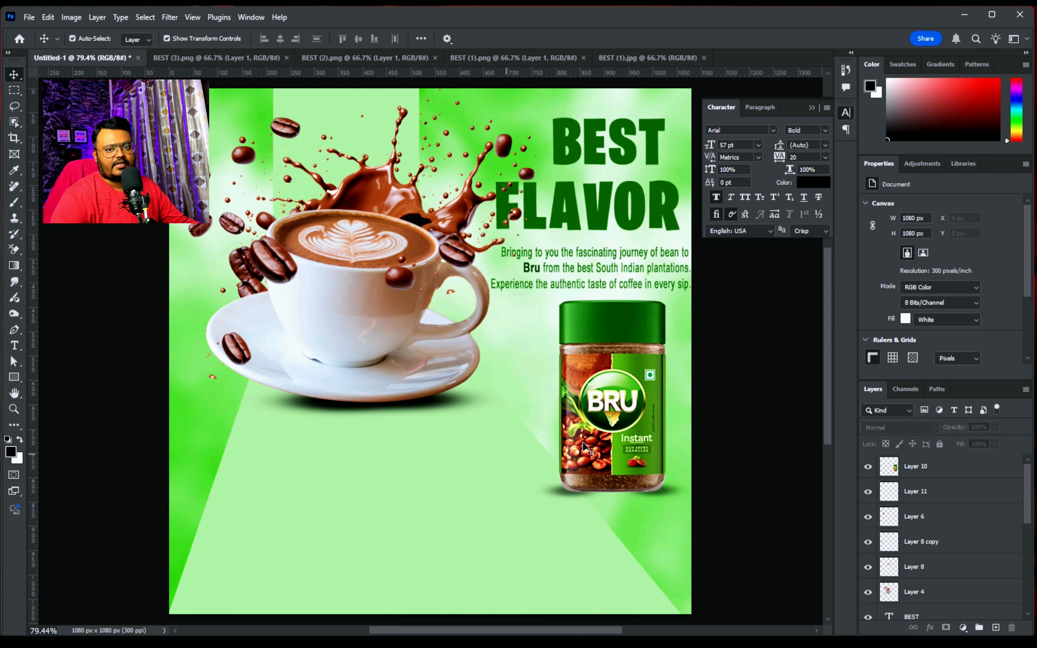
# Add the two-line text "BRU COFFEE" beneath the cup, set in the Meditative font and enlarged to about 40.45 pt
pyautogui.hotkey('ctrl', 'v')
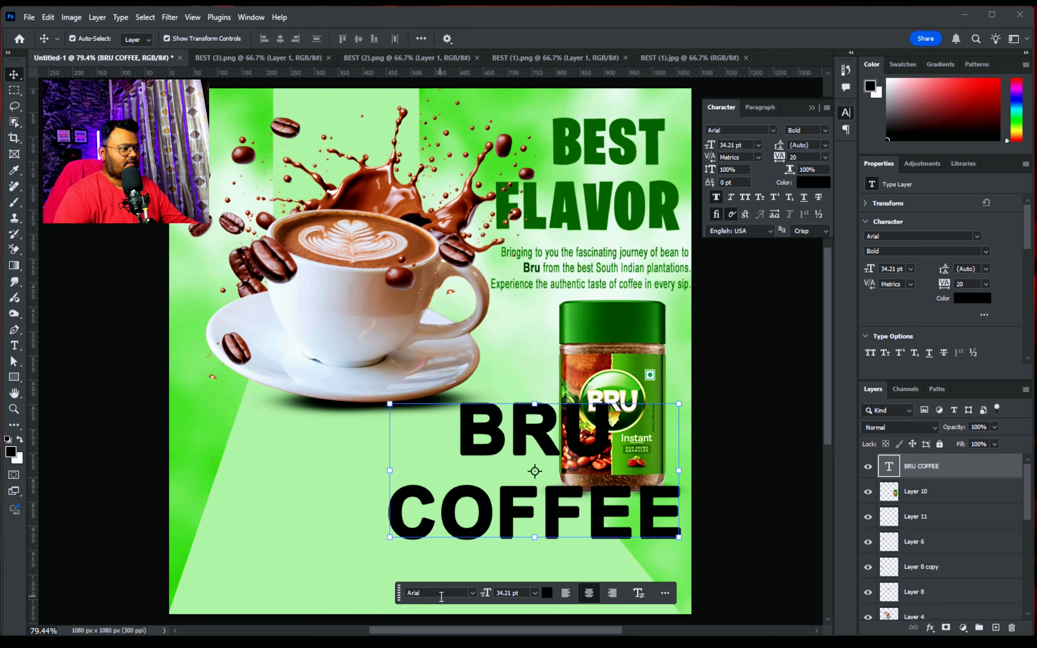
pyautogui.moveTo(548, 430); pyautogui.dragTo(437, 422)
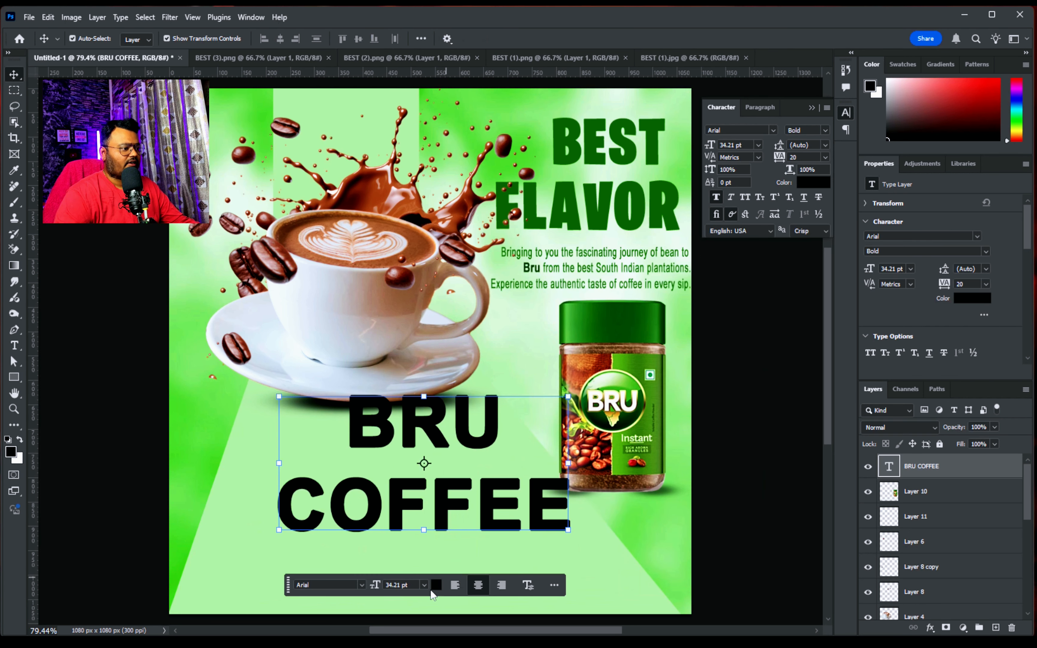
pyautogui.click(362, 585)
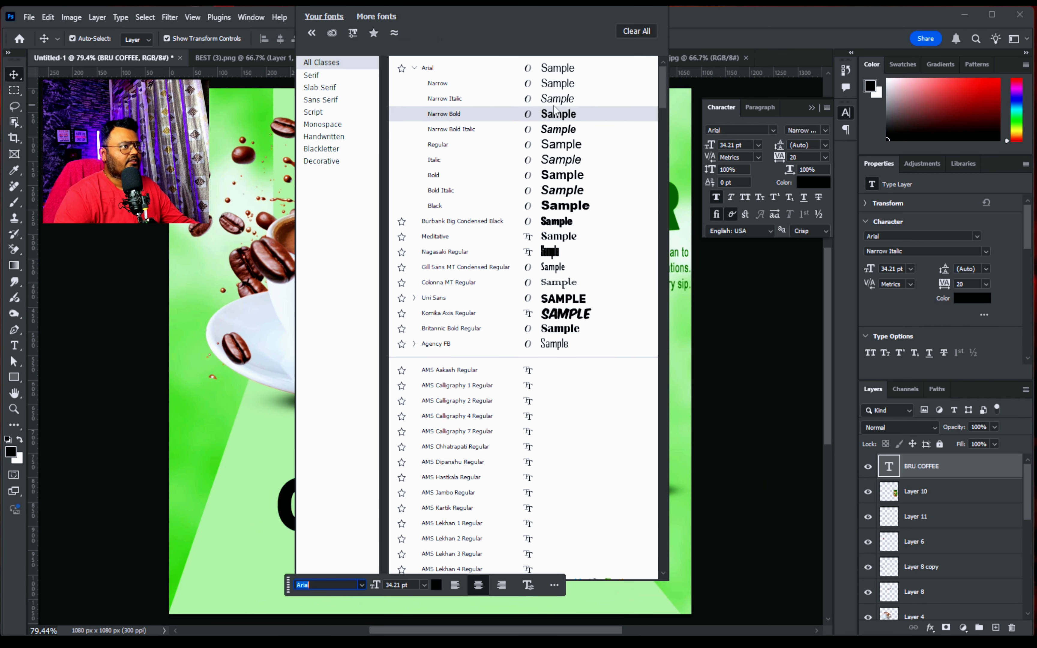
pyautogui.scroll(-1, 562, 171)
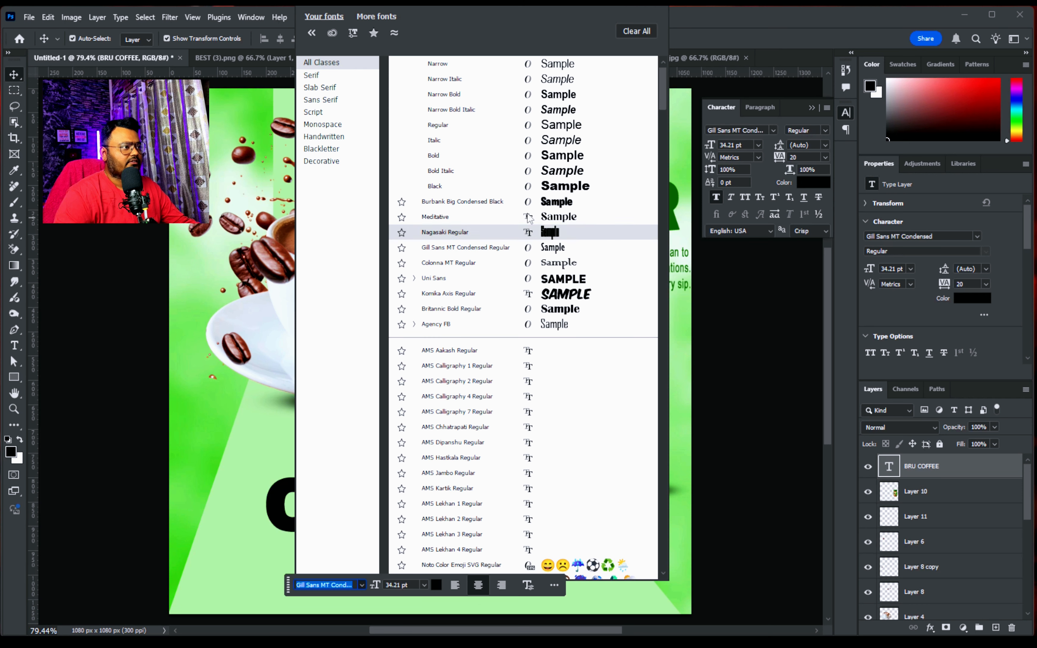
pyautogui.click(560, 217)
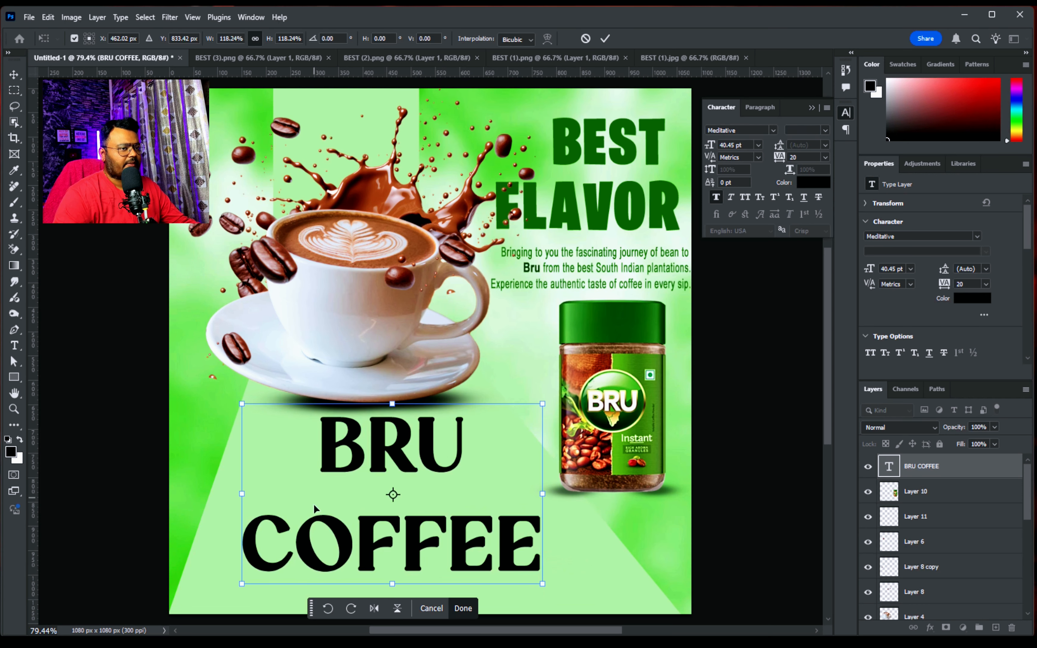
pyautogui.press('Return')
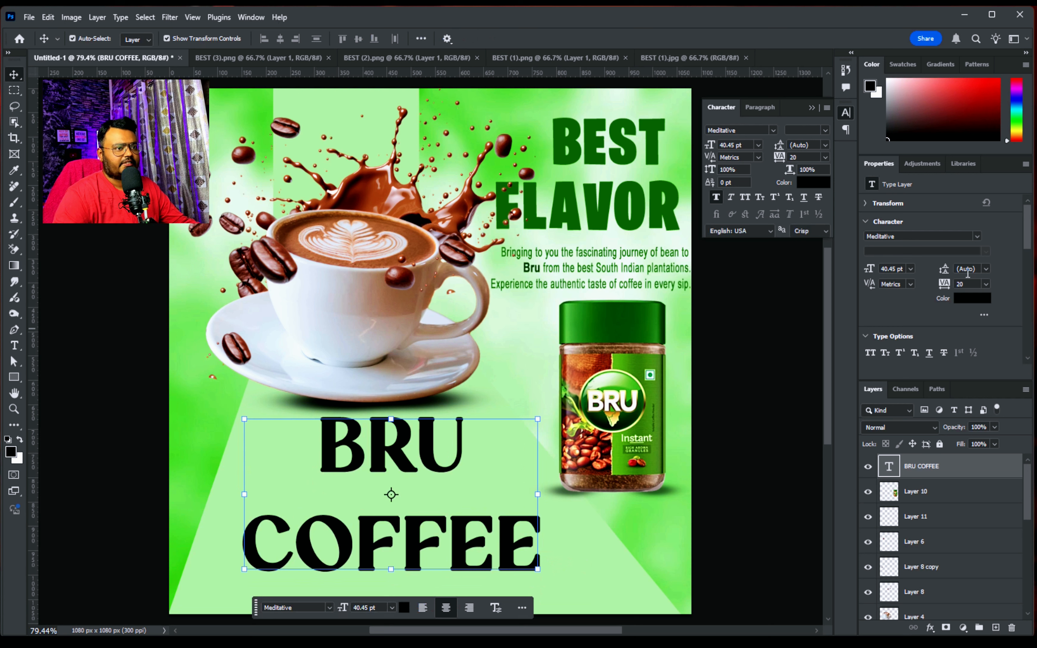
# Set the BRU COFFEE text's leading to 32 pt and colour it the dark green (#297213) sampled from the BEST headline
pyautogui.moveTo(944, 270); pyautogui.dragTo(931, 269)
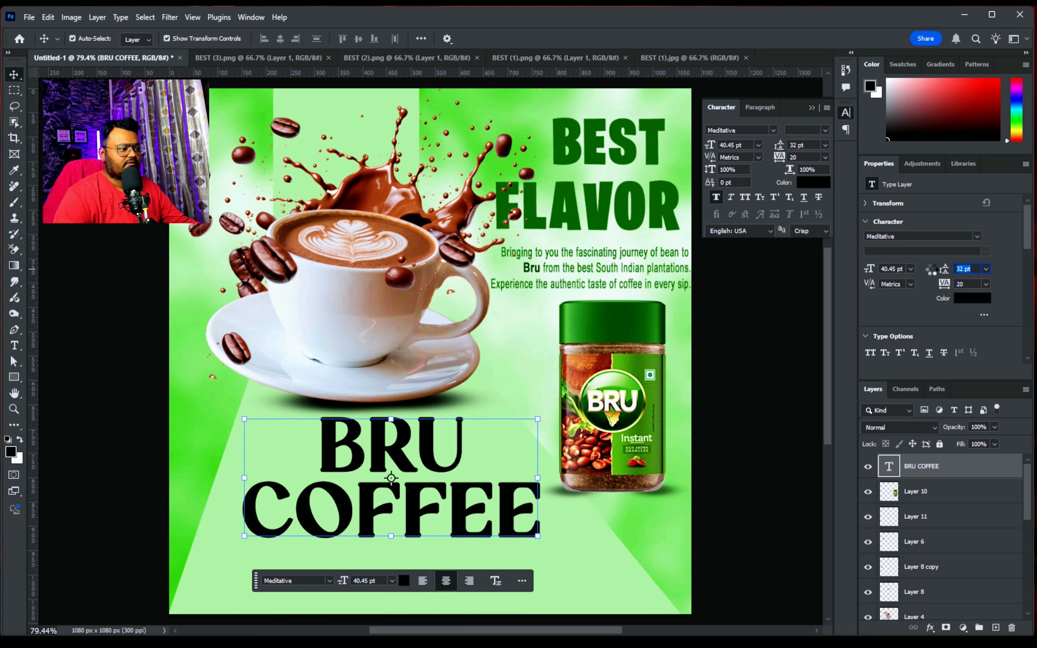
pyautogui.click(403, 581)
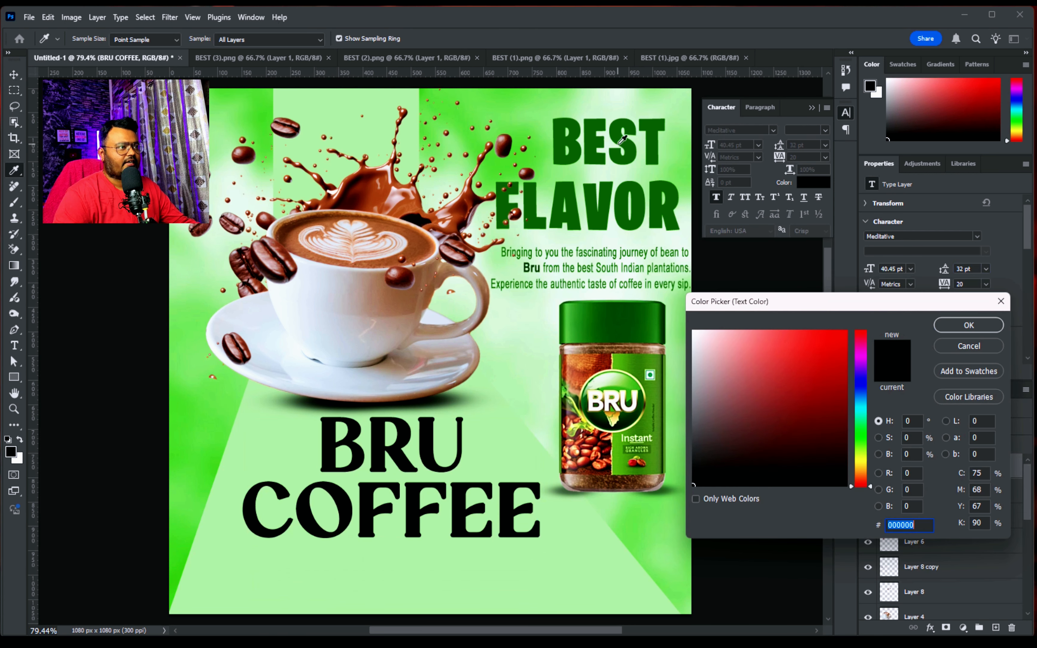
pyautogui.click(619, 144)
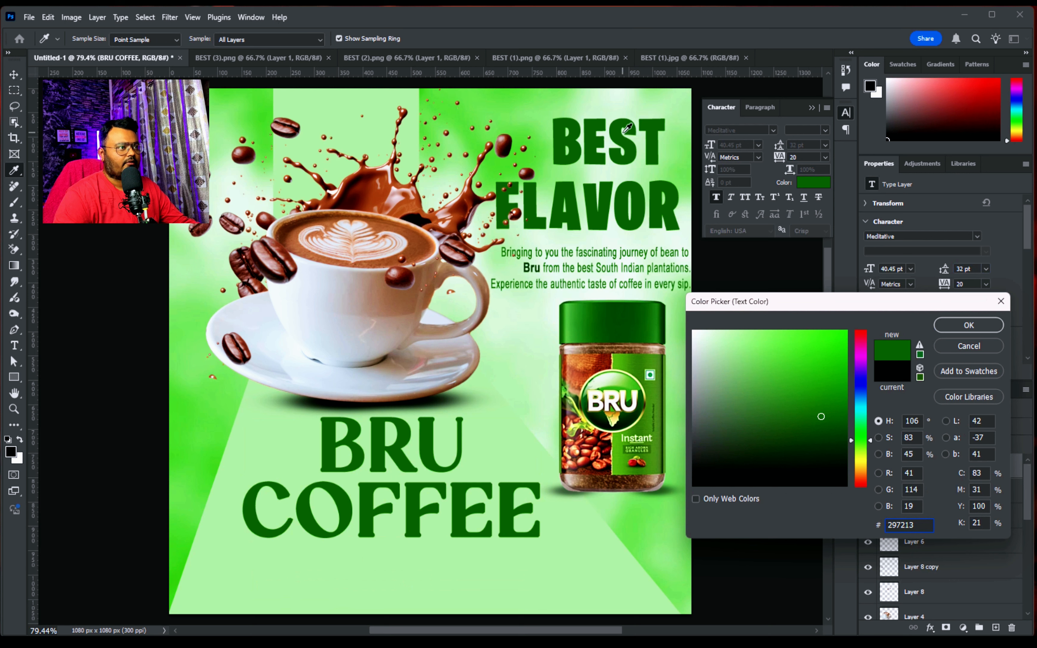
pyautogui.click(968, 325)
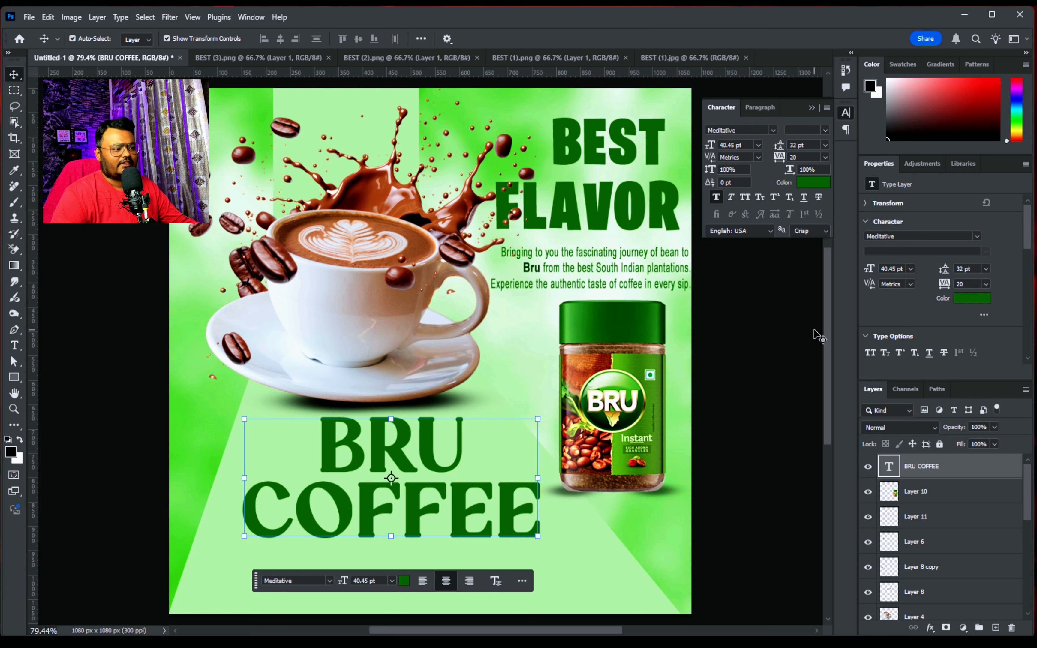
# Load the BRU COFFEE text's pixels as a selection, copy them, and deselect
pyautogui.click(827, 490)
pyautogui.scroll(5, 578, 274)
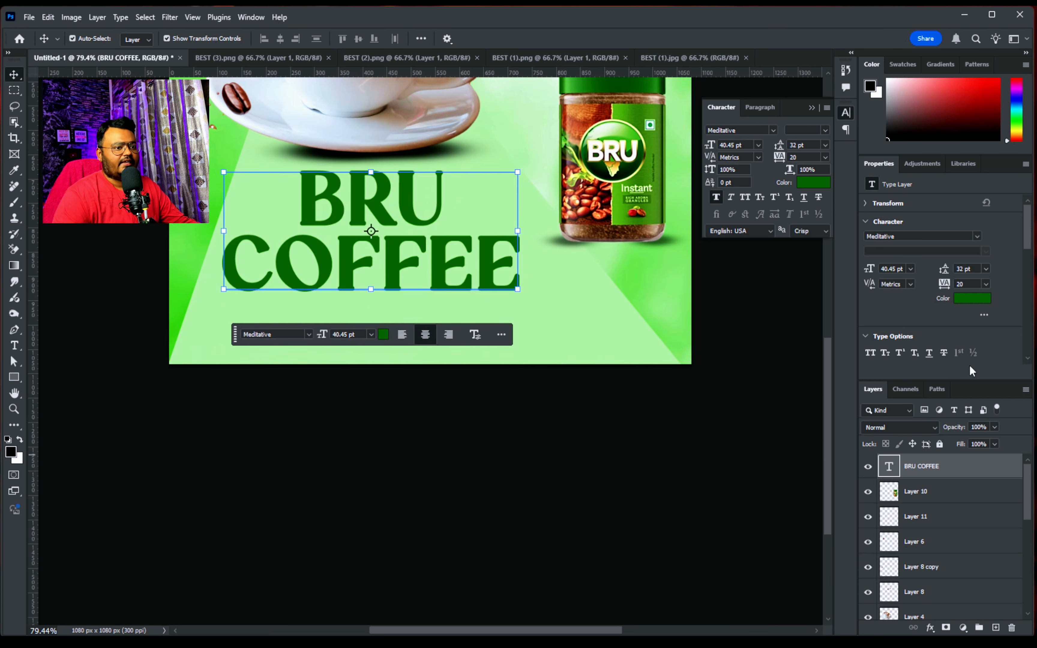
pyautogui.rightClick(893, 471)
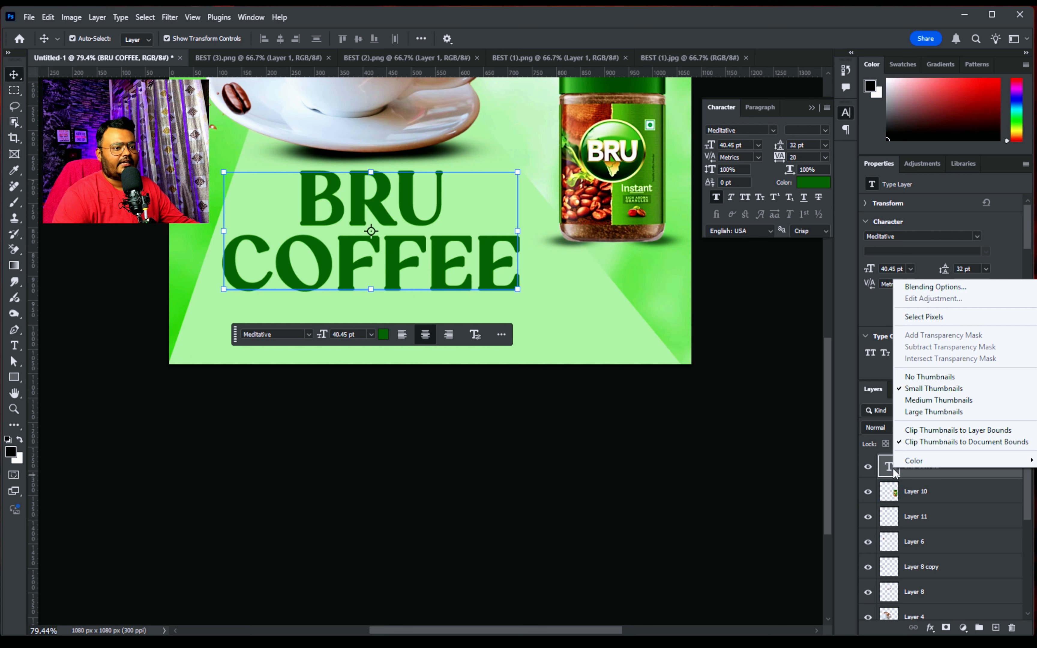
pyautogui.click(917, 318)
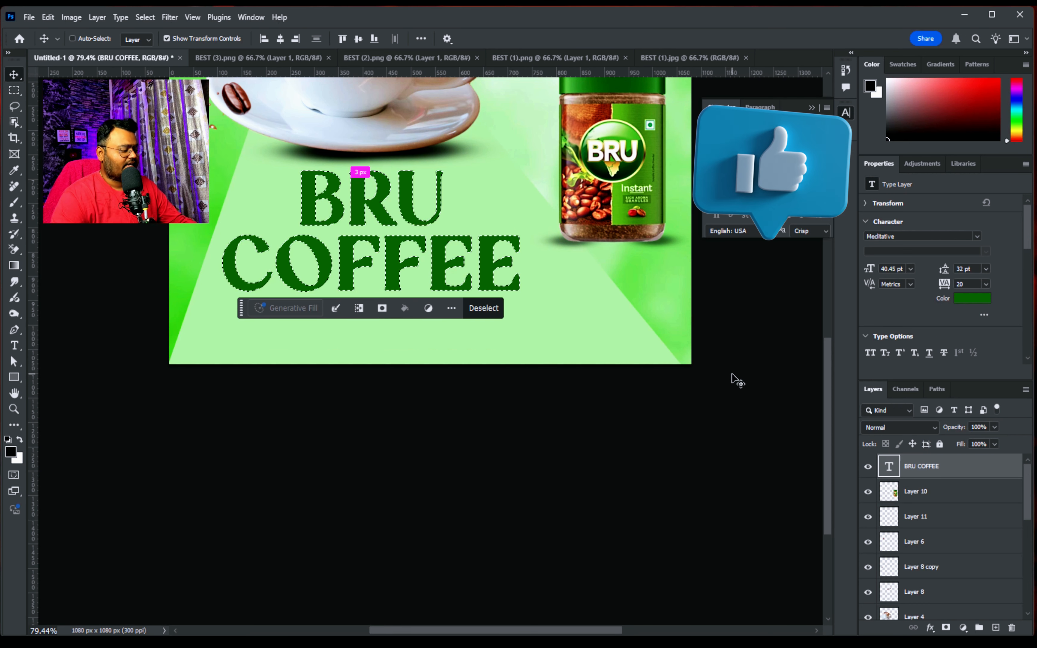
pyautogui.click(483, 308)
pyautogui.scroll(5, 488, 369)
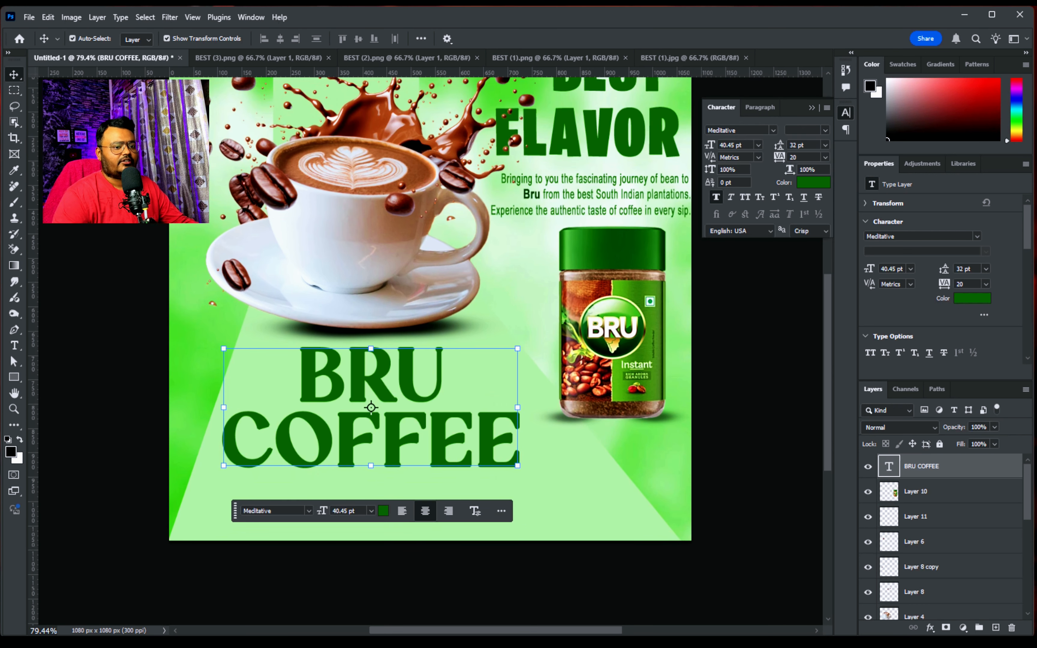
# Add a new layer and define a four-corner Vanishing Point plane over the pale green floor beneath the cup
pyautogui.click(995, 627)
pyautogui.click(170, 17)
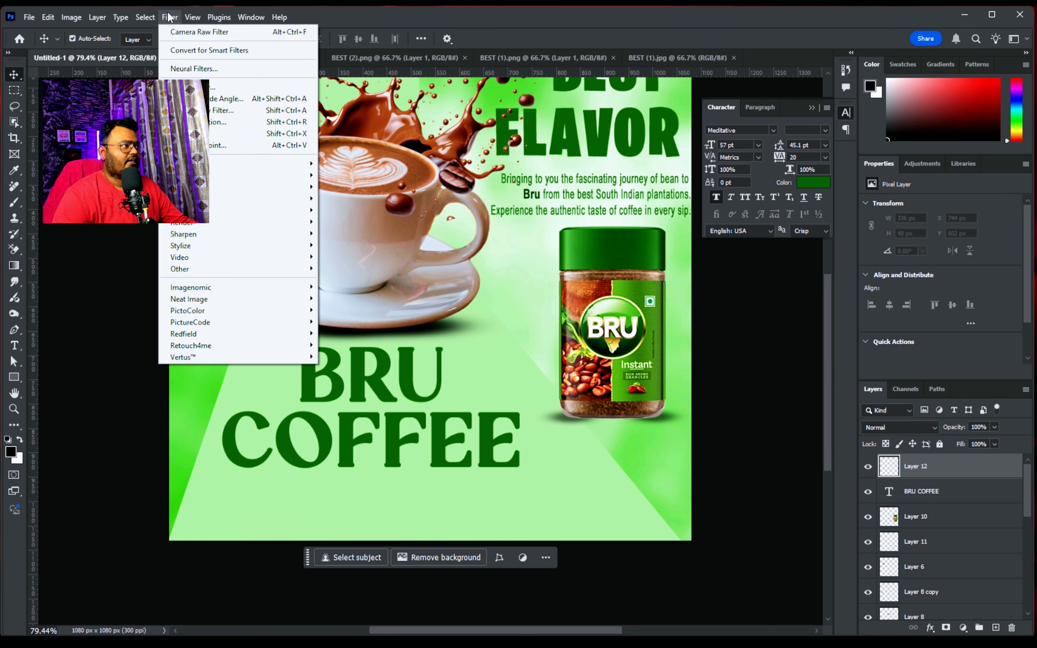
pyautogui.click(240, 146)
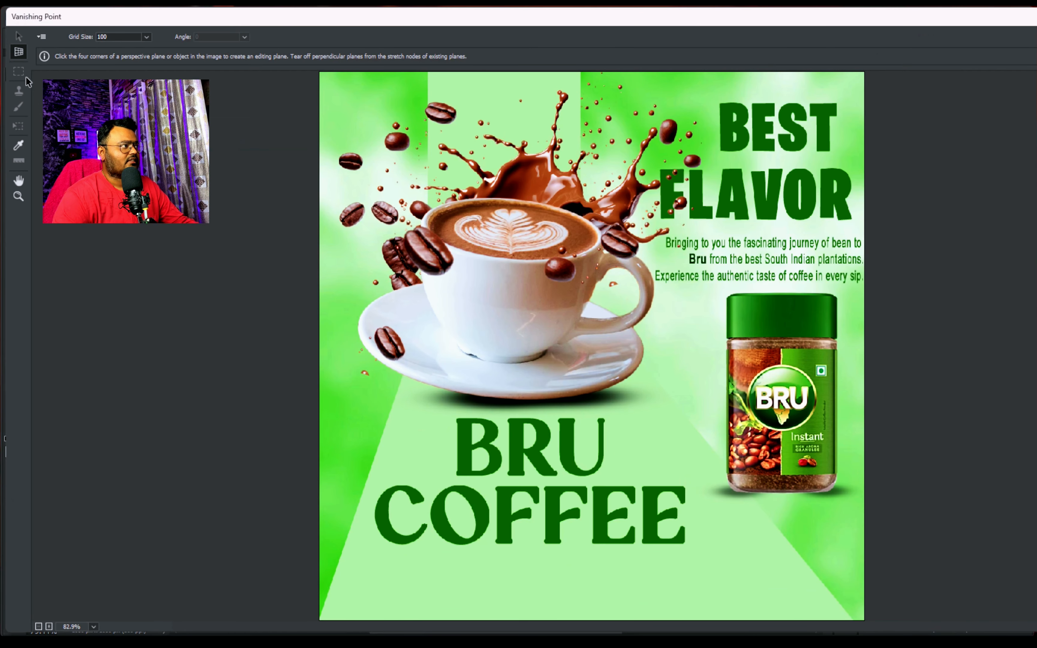
pyautogui.click(387, 426)
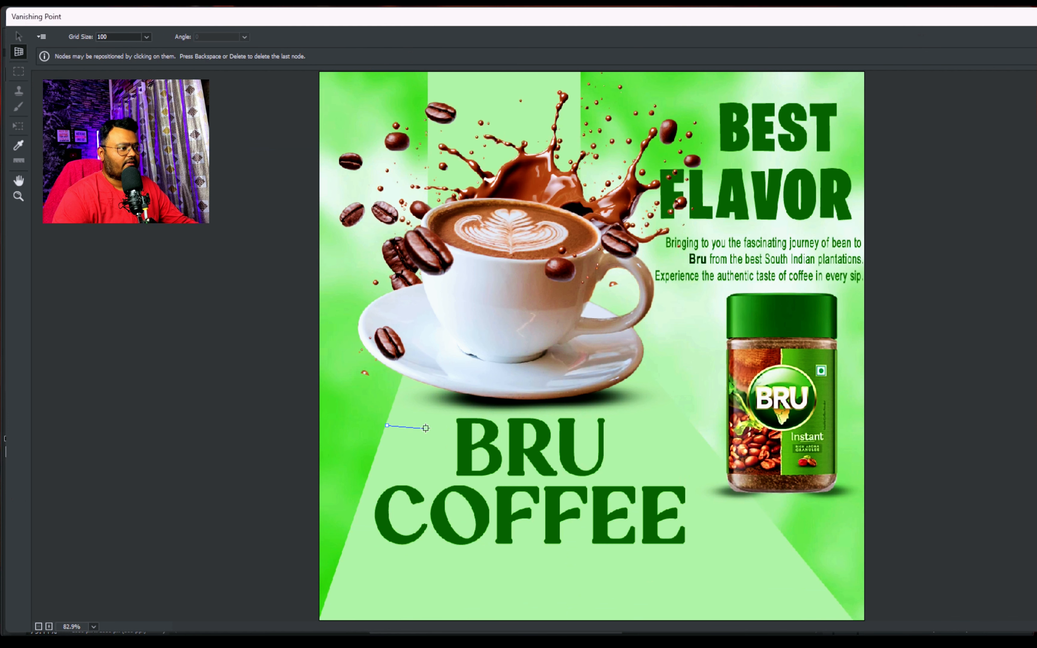
pyautogui.click(682, 415)
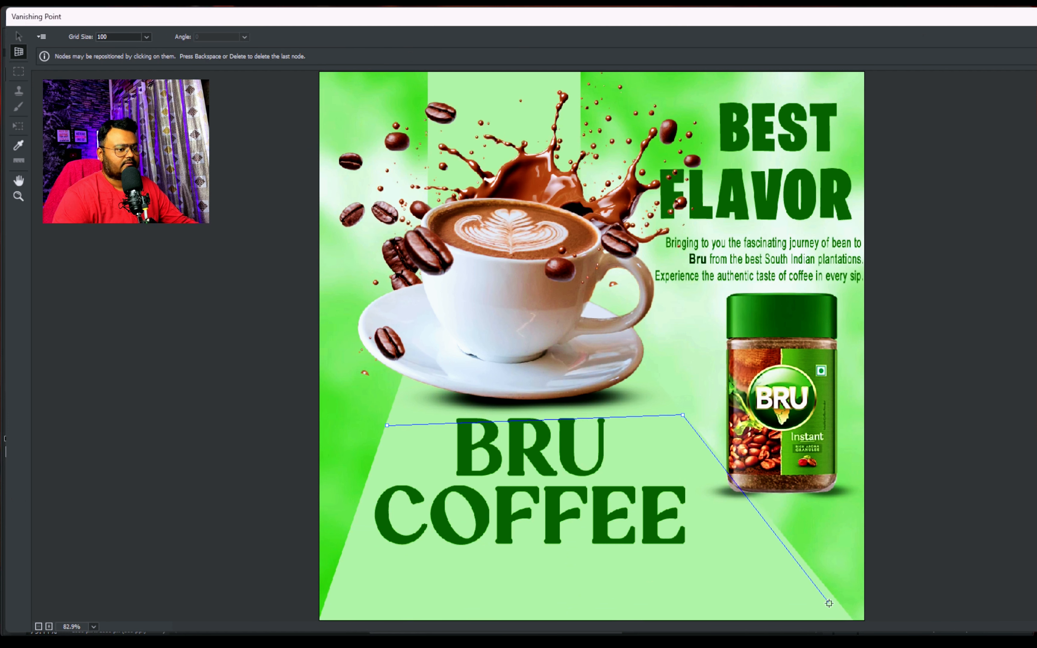
pyautogui.click(829, 602)
pyautogui.click(325, 616)
# Paste the copied BRU COFFEE text into the perspective plane, enlarge it to about 873 × 356 px to fill the plane, and apply it
pyautogui.hotkey('ctrl', 'v')
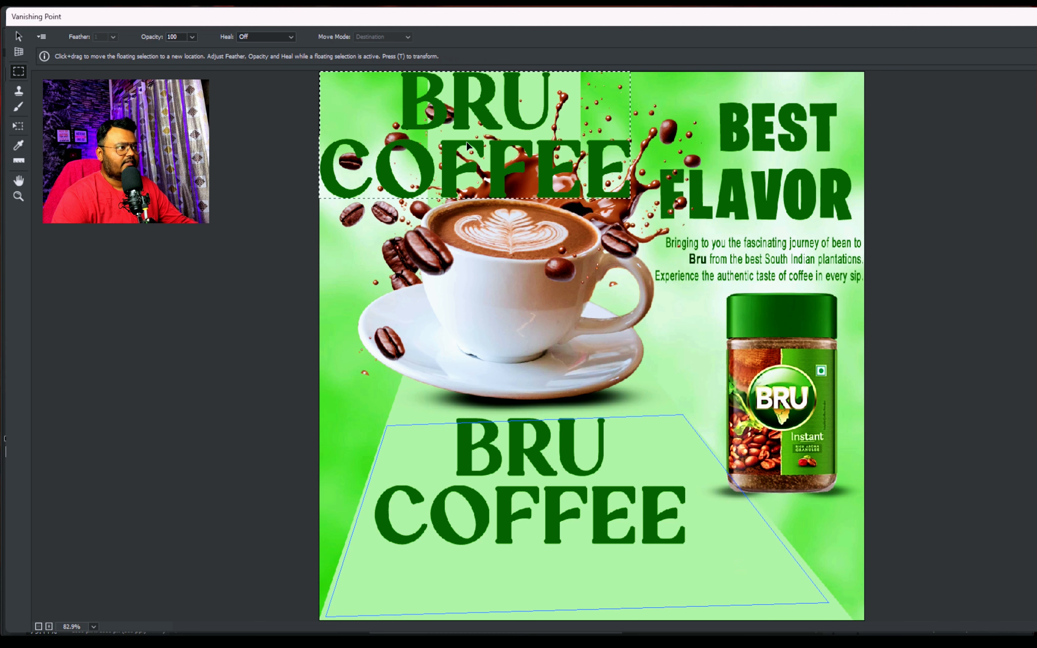
pyautogui.press('t')
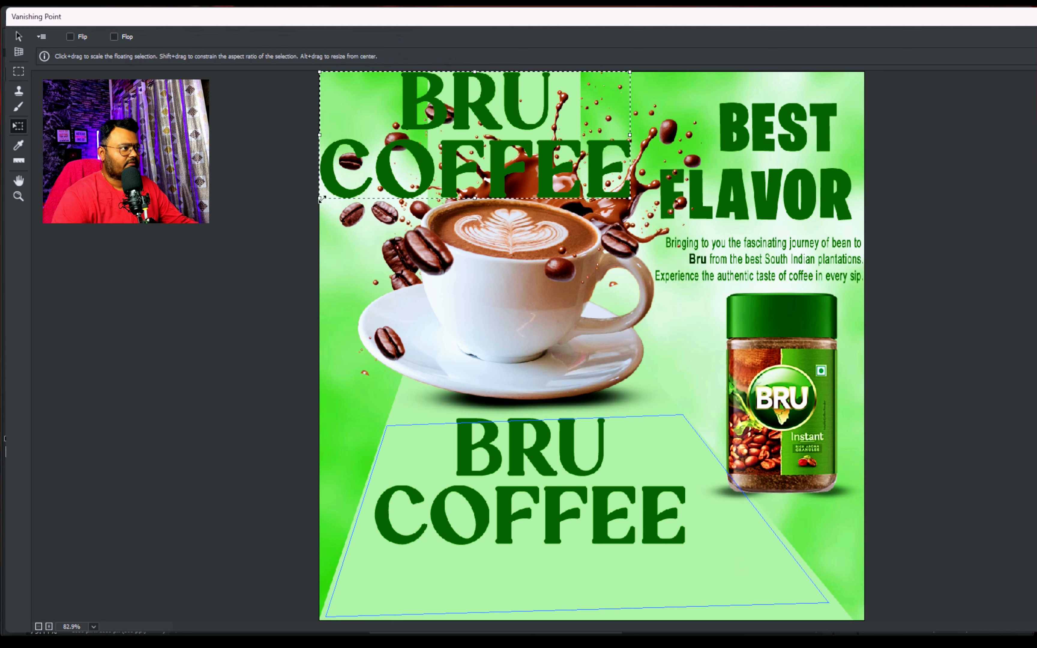
pyautogui.moveTo(319, 199); pyautogui.dragTo(478, 152)
pyautogui.moveTo(549, 116); pyautogui.dragTo(541, 538)
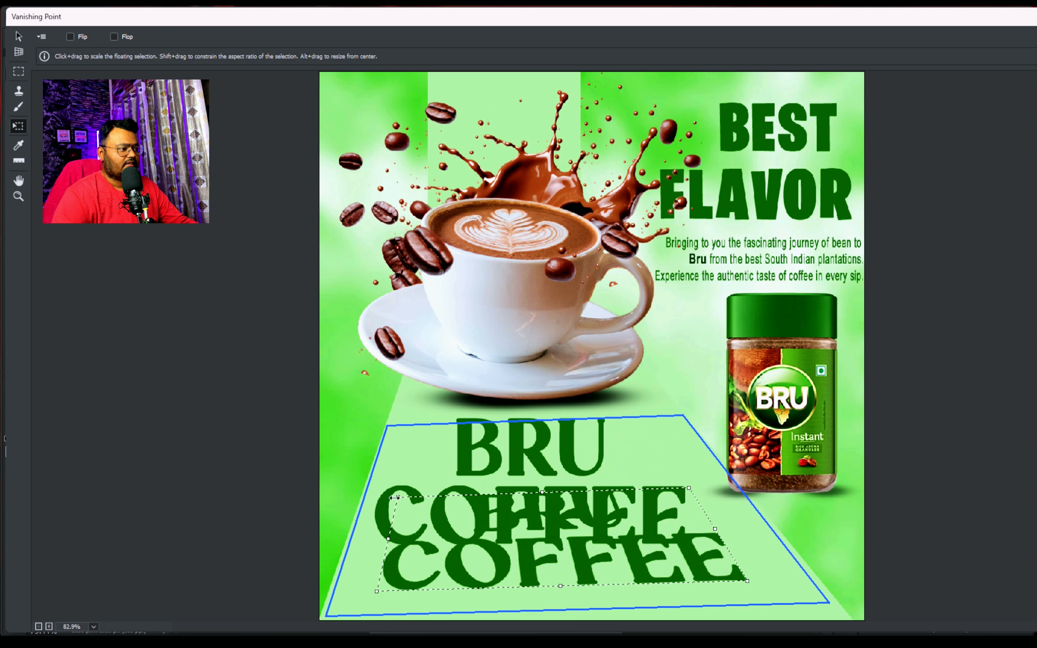
pyautogui.moveTo(396, 496); pyautogui.dragTo(392, 435)
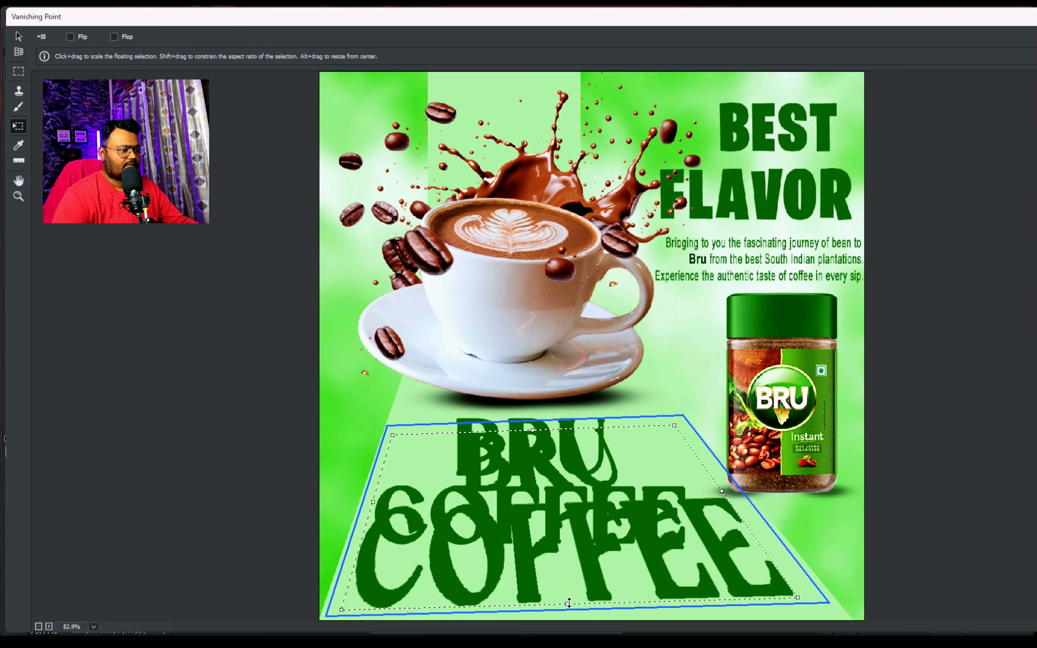
pyautogui.press('Return')
pyautogui.hotkey('ctrl', 't')
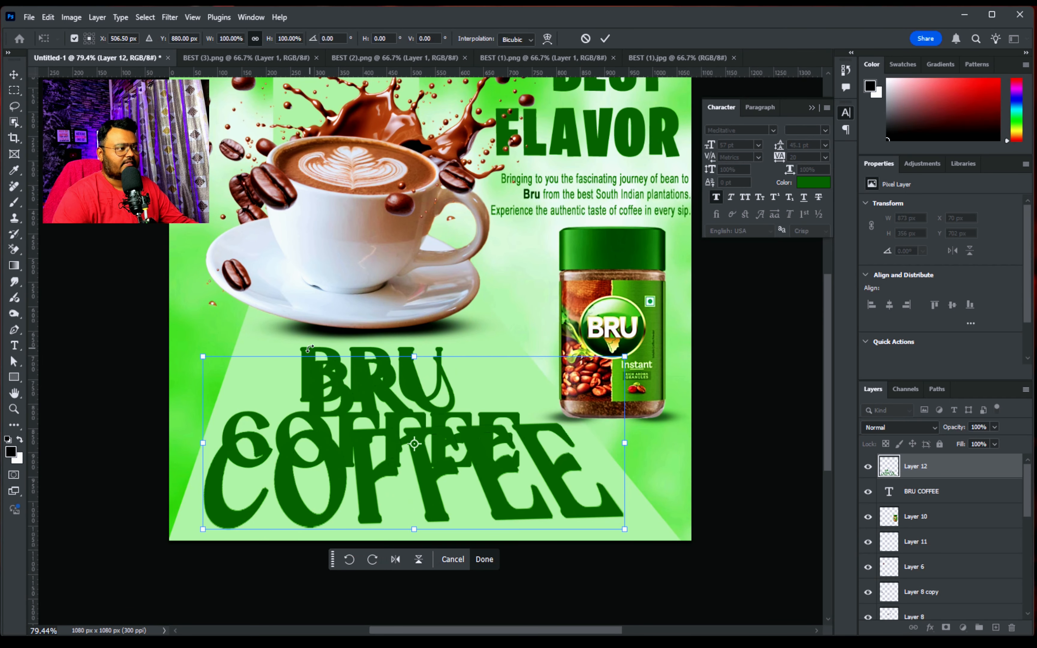
# Delete the original flat BRU COFFEE text layer, keeping only the perspective version displayed
pyautogui.click(868, 466)
pyautogui.click(372, 384)
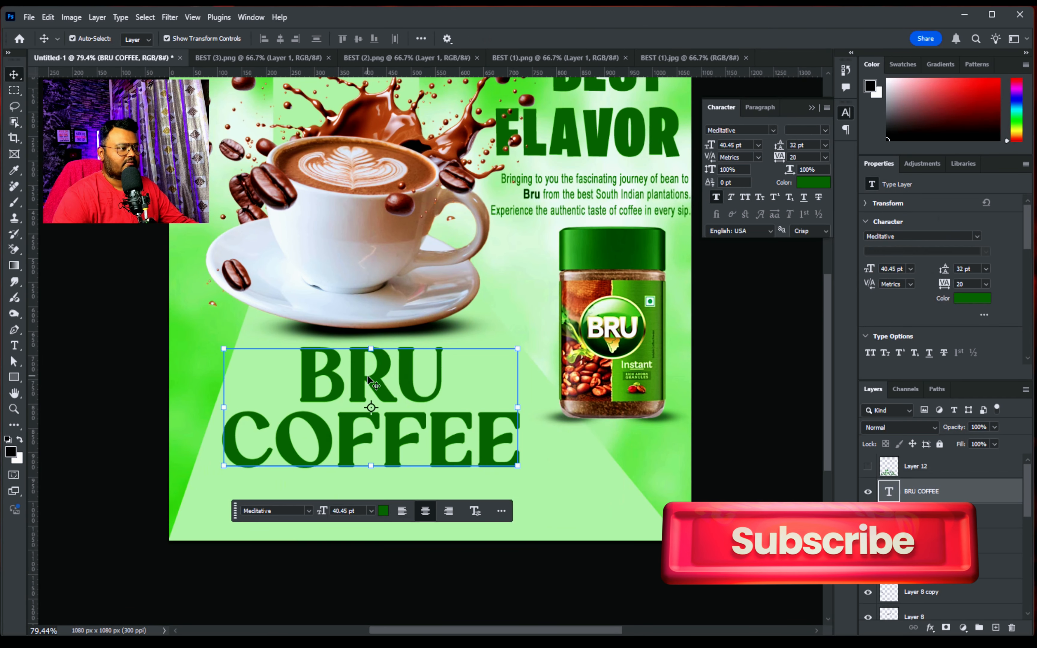
pyautogui.click(1011, 627)
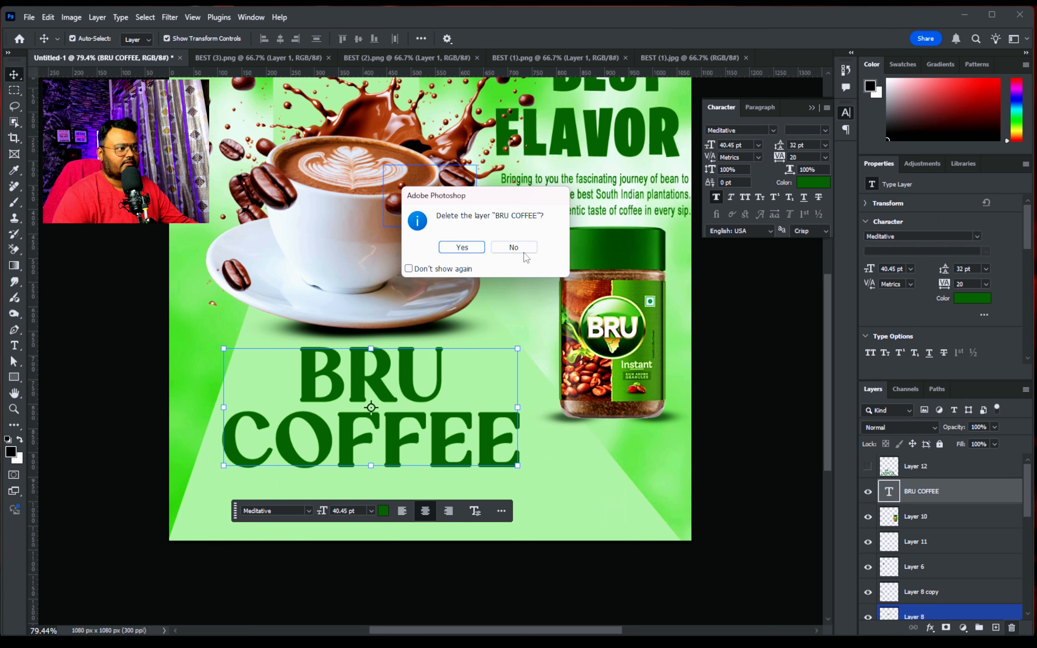
pyautogui.click(461, 247)
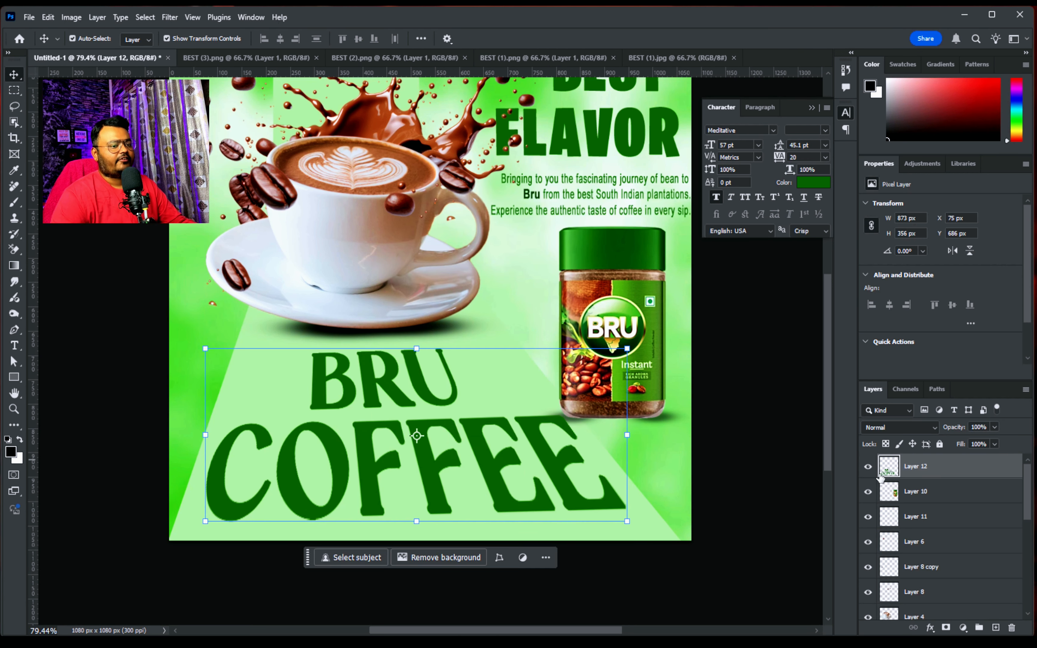
# Add a 4 px outside stroke in bright green (#39ff00) to the perspective BRU COFFEE layer
pyautogui.click(930, 627)
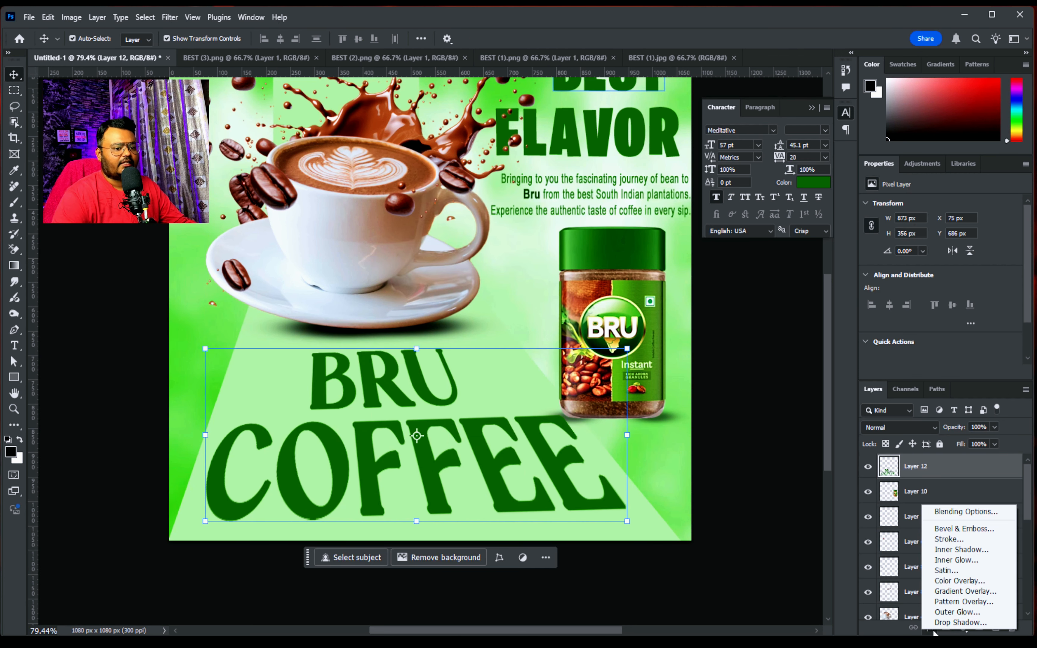
pyautogui.click(956, 539)
pyautogui.click(870, 283)
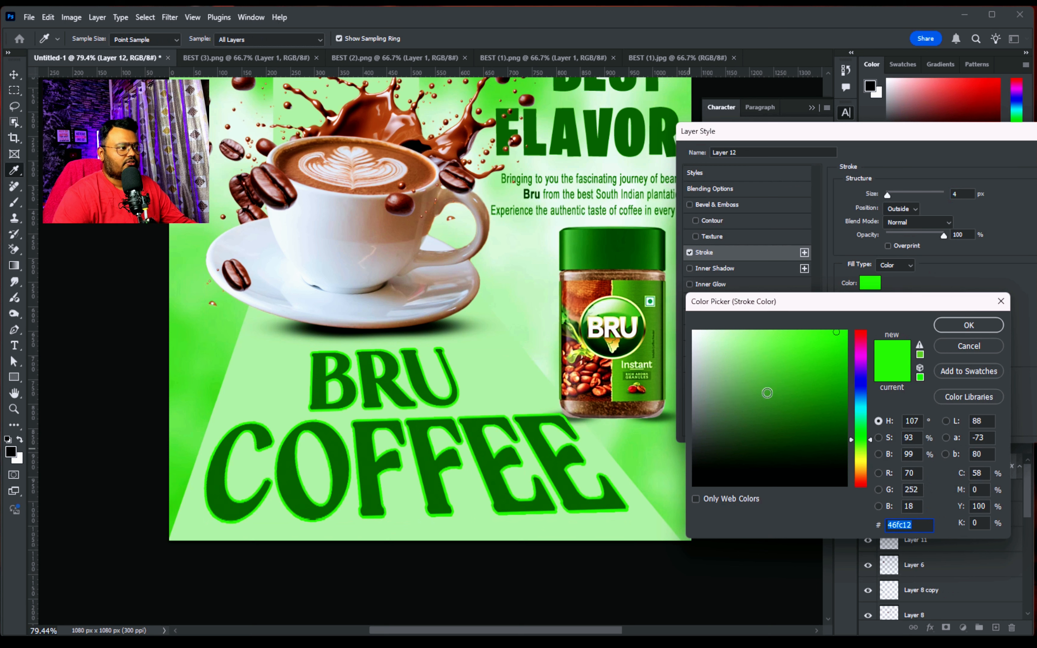
pyautogui.click(836, 367)
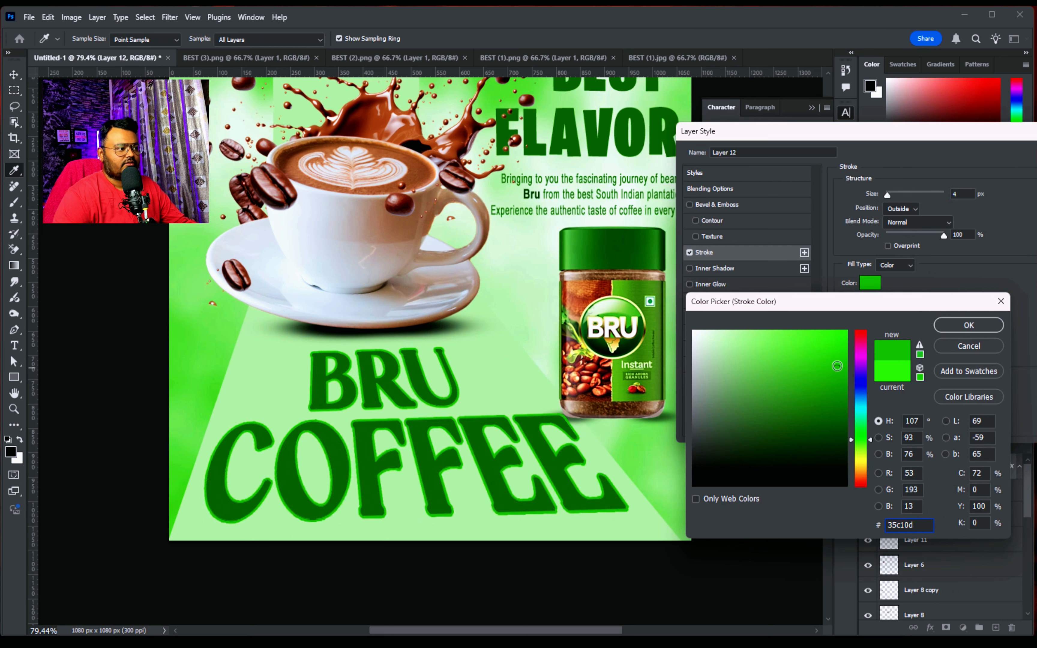
pyautogui.click(846, 332)
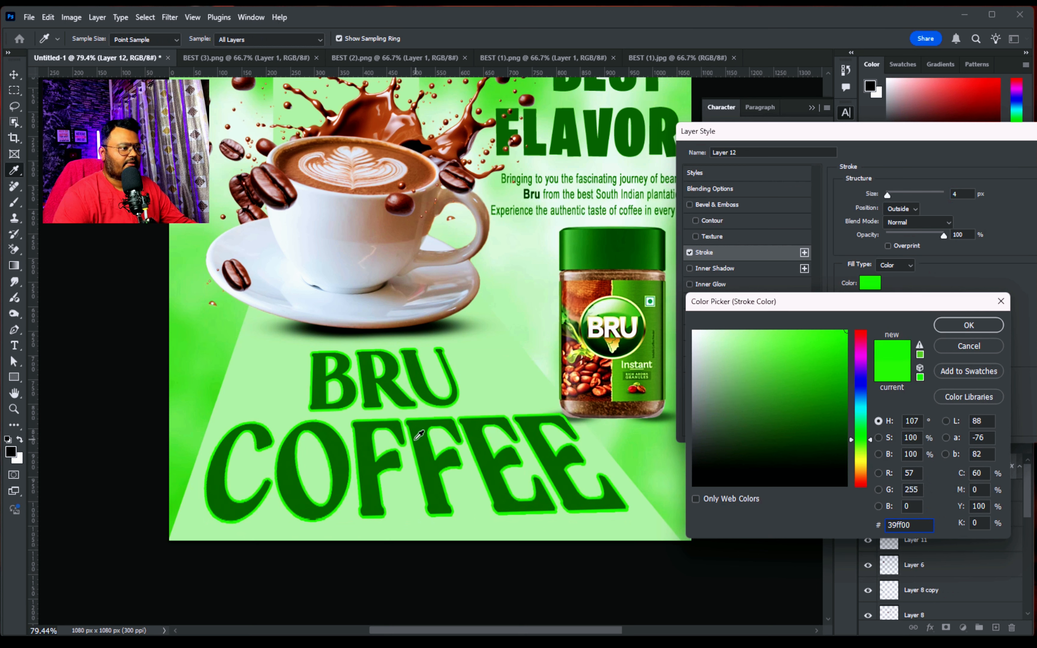
pyautogui.click(958, 330)
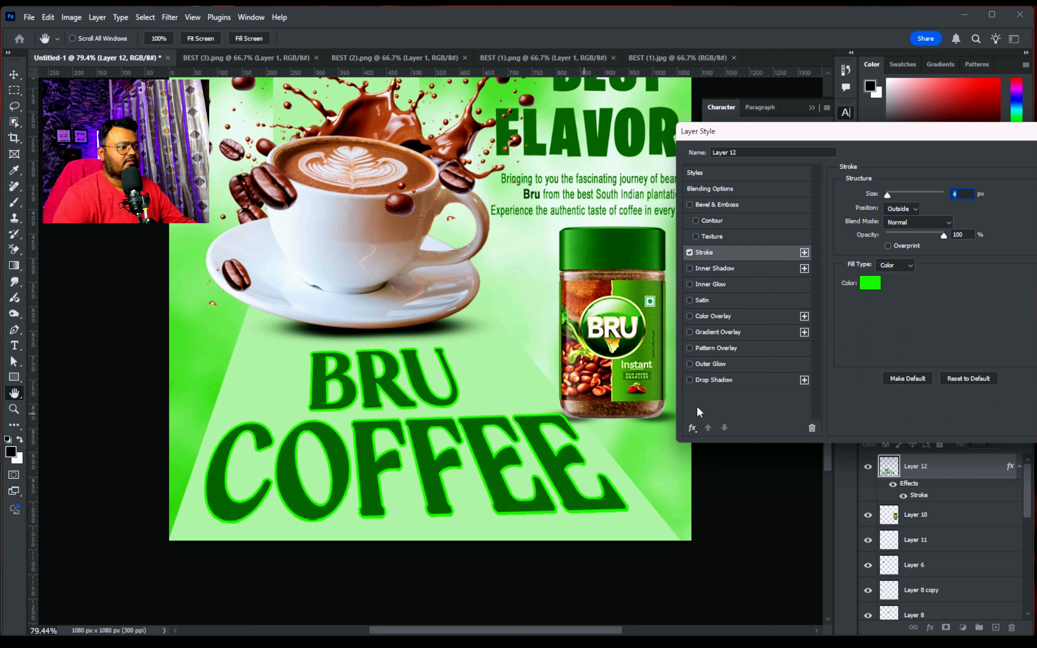
pyautogui.press('Return')
pyautogui.hotkey('ctrl', '-')
pyautogui.click(769, 444)
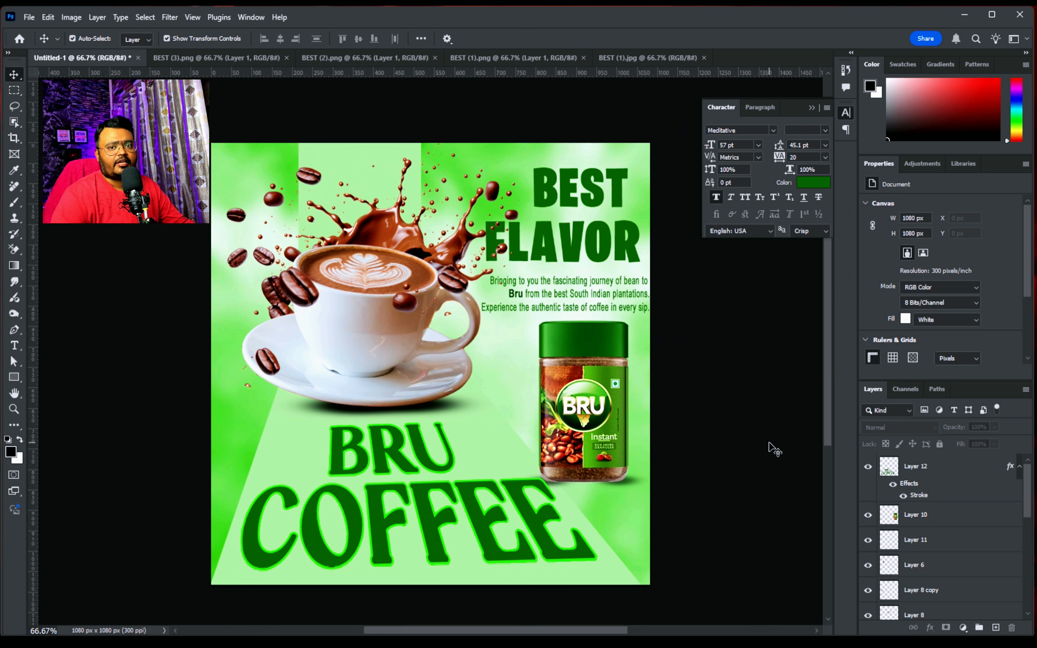
# Stamp all visible layers into a new top layer and start the Camera Raw Filter on it
pyautogui.press('alt')
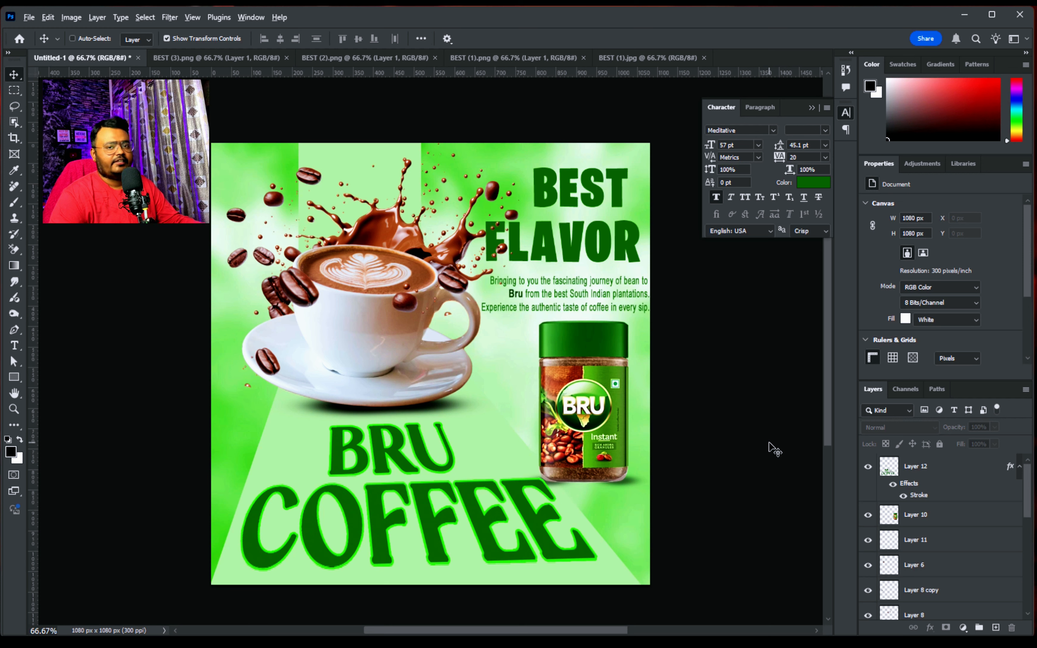
pyautogui.hotkey('ctrl', 'shift', 'alt', 'e')
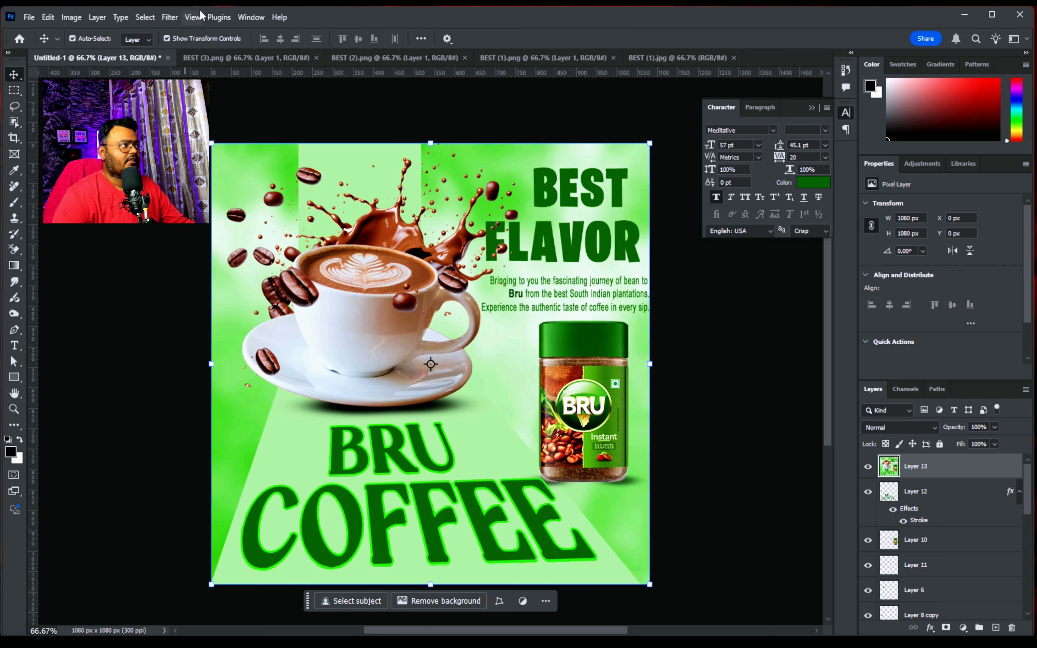
pyautogui.click(165, 19)
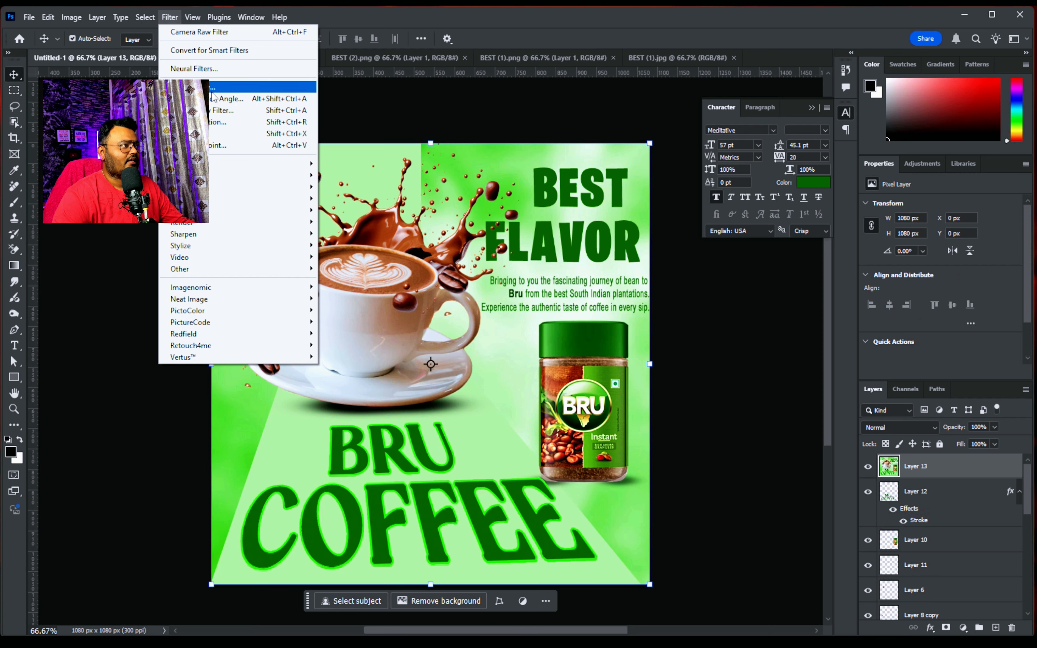
pyautogui.click(223, 111)
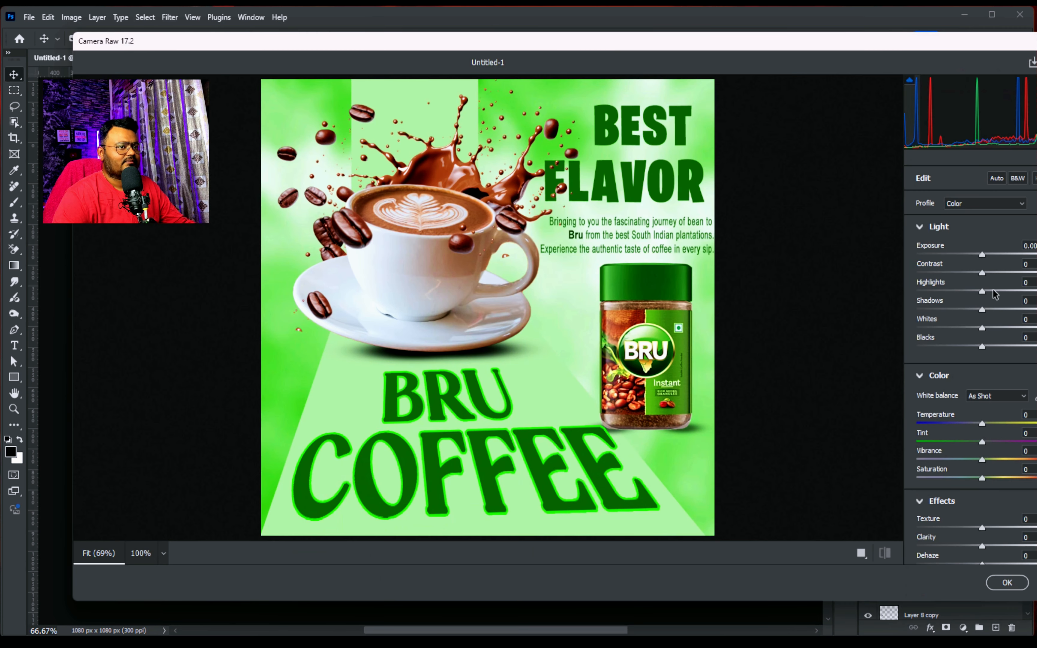
# Set the light adjustments to Exposure -0.35, Contrast +24, Highlights +12, Shadows -21 and Blacks +10
pyautogui.moveTo(982, 255); pyautogui.dragTo(997, 275)
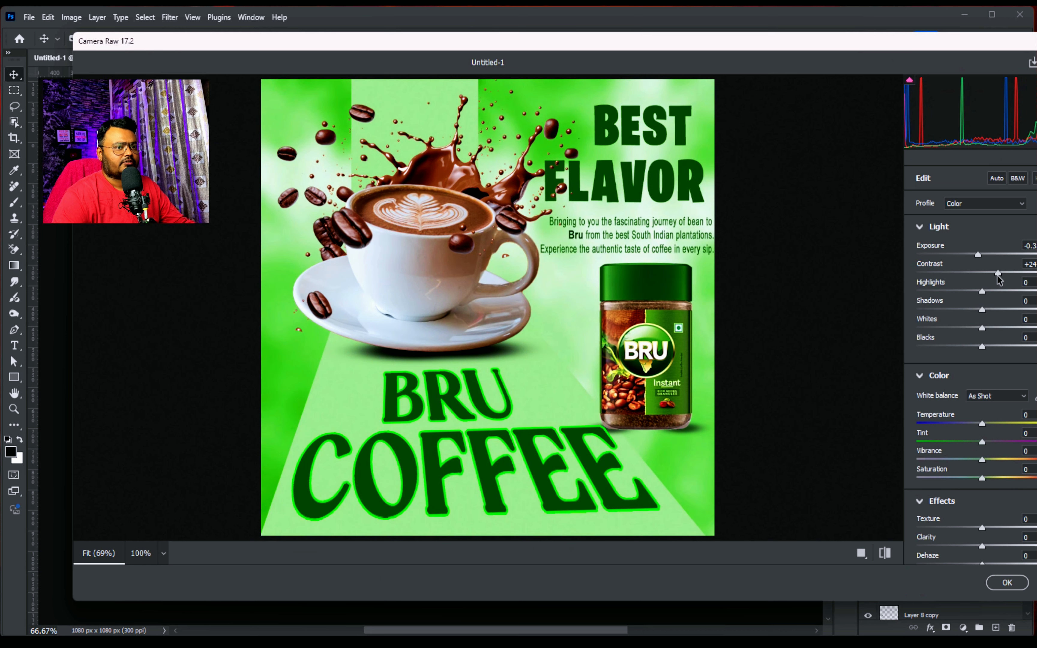
pyautogui.moveTo(884, 46); pyautogui.dragTo(787, 46)
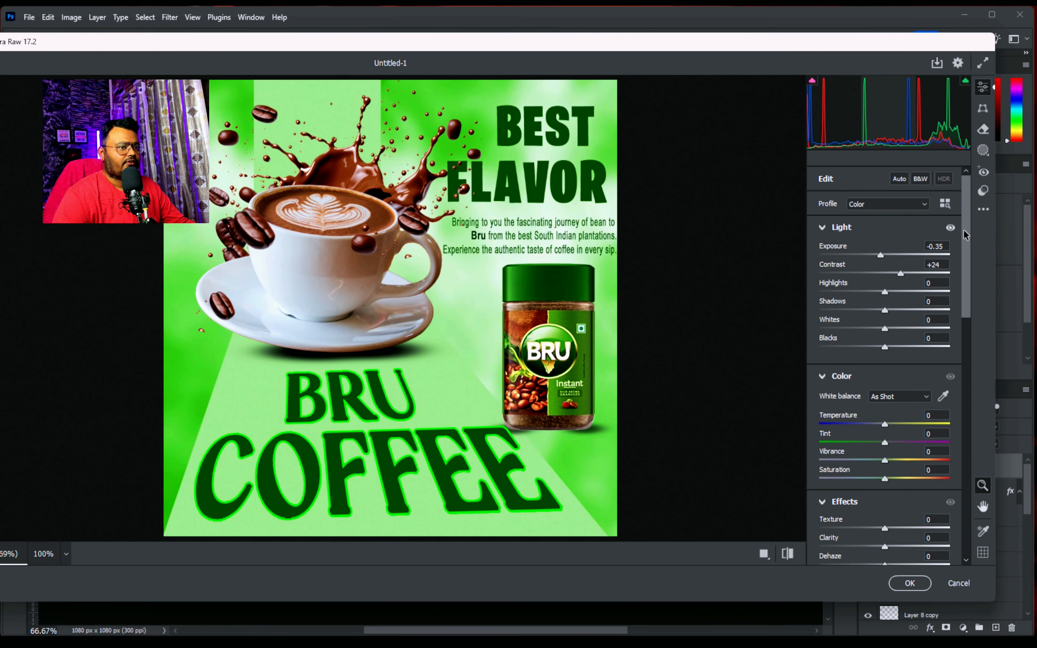
pyautogui.moveTo(885, 295)
pyautogui.mouseDown()
pyautogui.moveTo(894, 293)
pyautogui.moveTo(871, 308)
pyautogui.mouseUp()
pyautogui.moveTo(884, 347); pyautogui.dragTo(891, 348)
# Raise Texture to +30 and Clarity to +14, and apply the Camera Raw adjustments
pyautogui.scroll(-5, 876, 360)
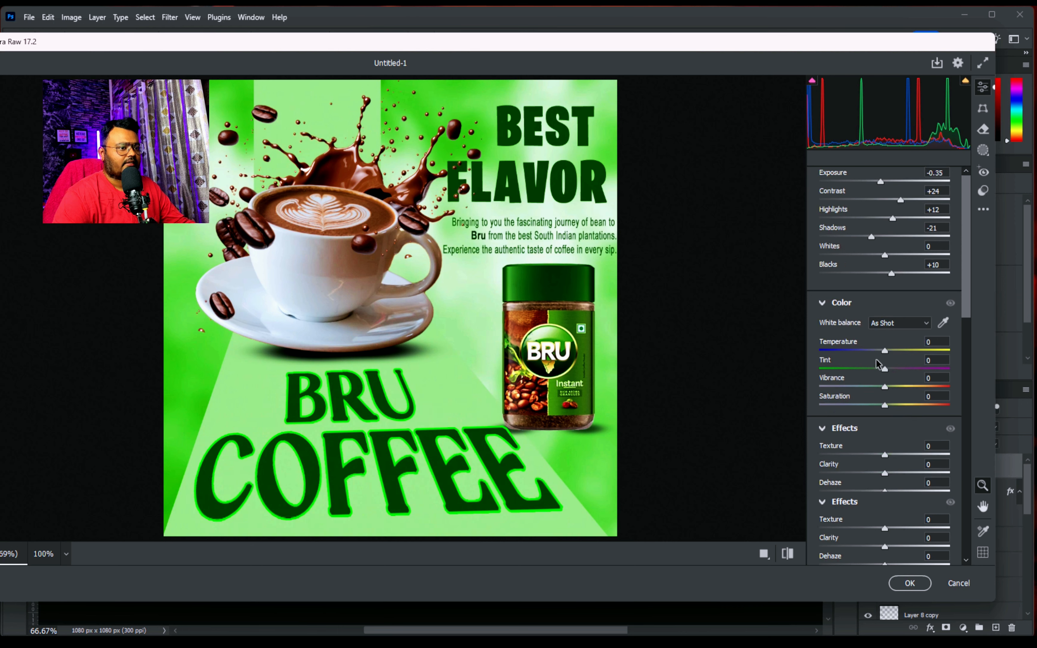
pyautogui.moveTo(885, 309); pyautogui.dragTo(899, 309)
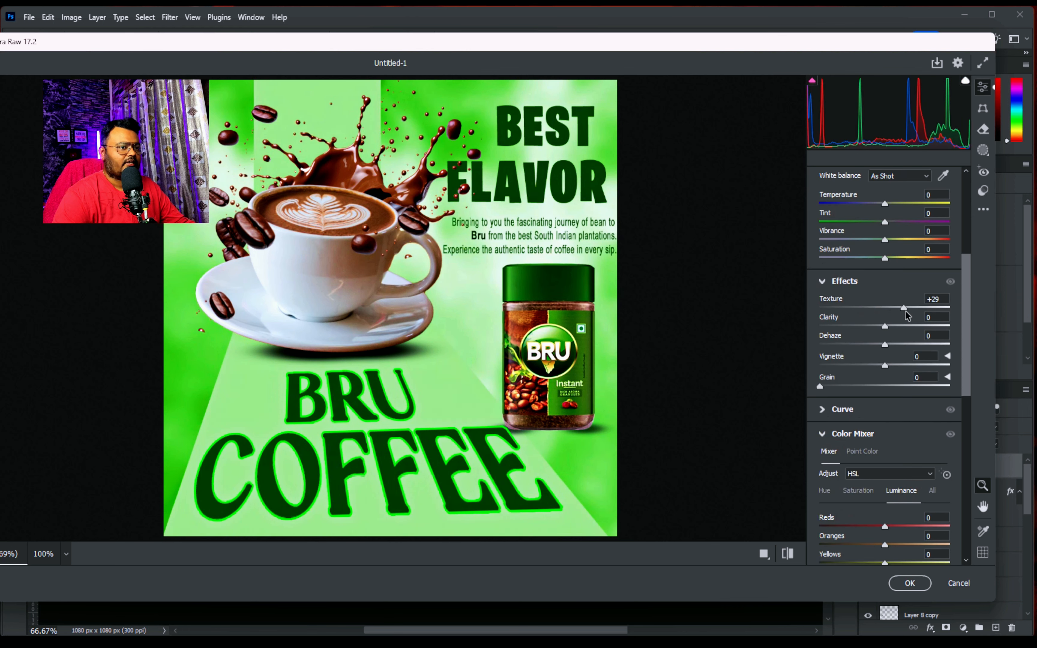
pyautogui.moveTo(905, 312)
pyautogui.mouseDown()
pyautogui.moveTo(886, 327)
pyautogui.moveTo(897, 330)
pyautogui.mouseUp()
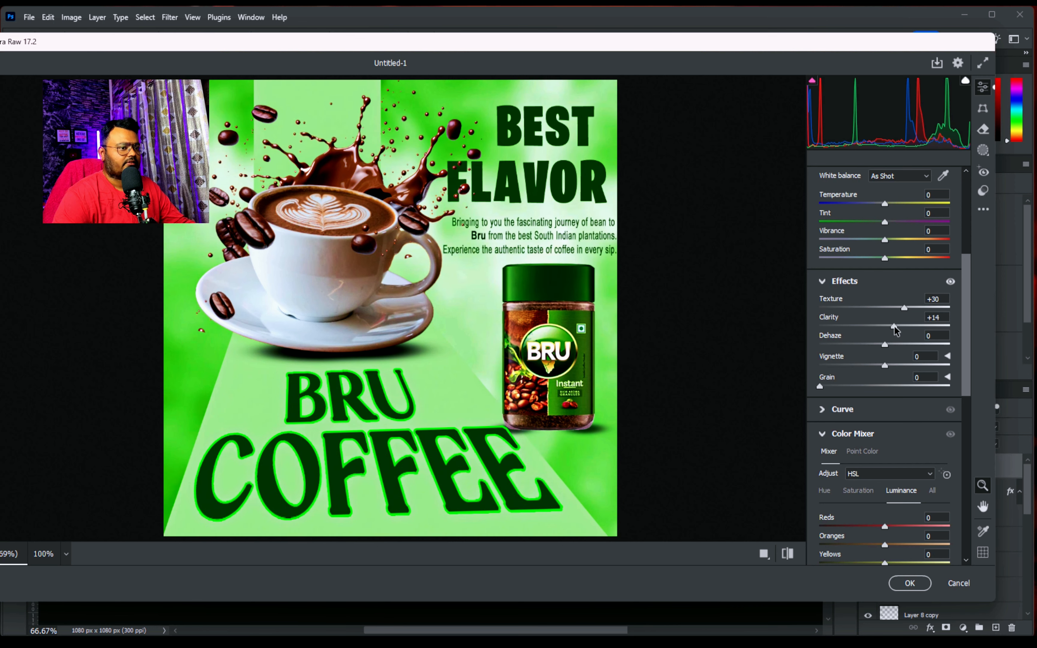
pyautogui.click(908, 589)
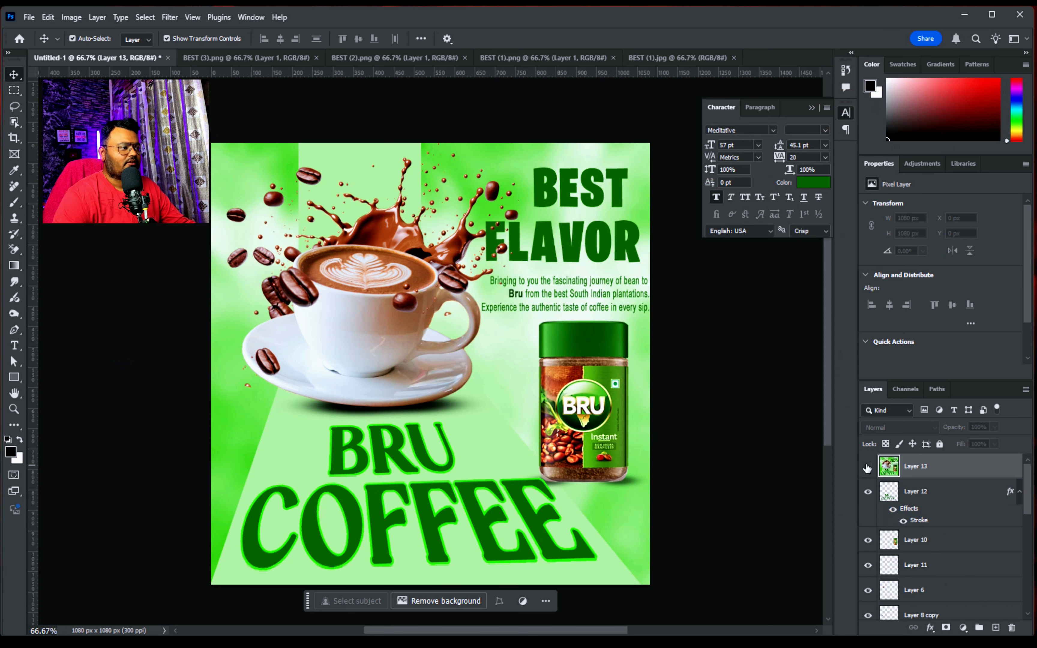